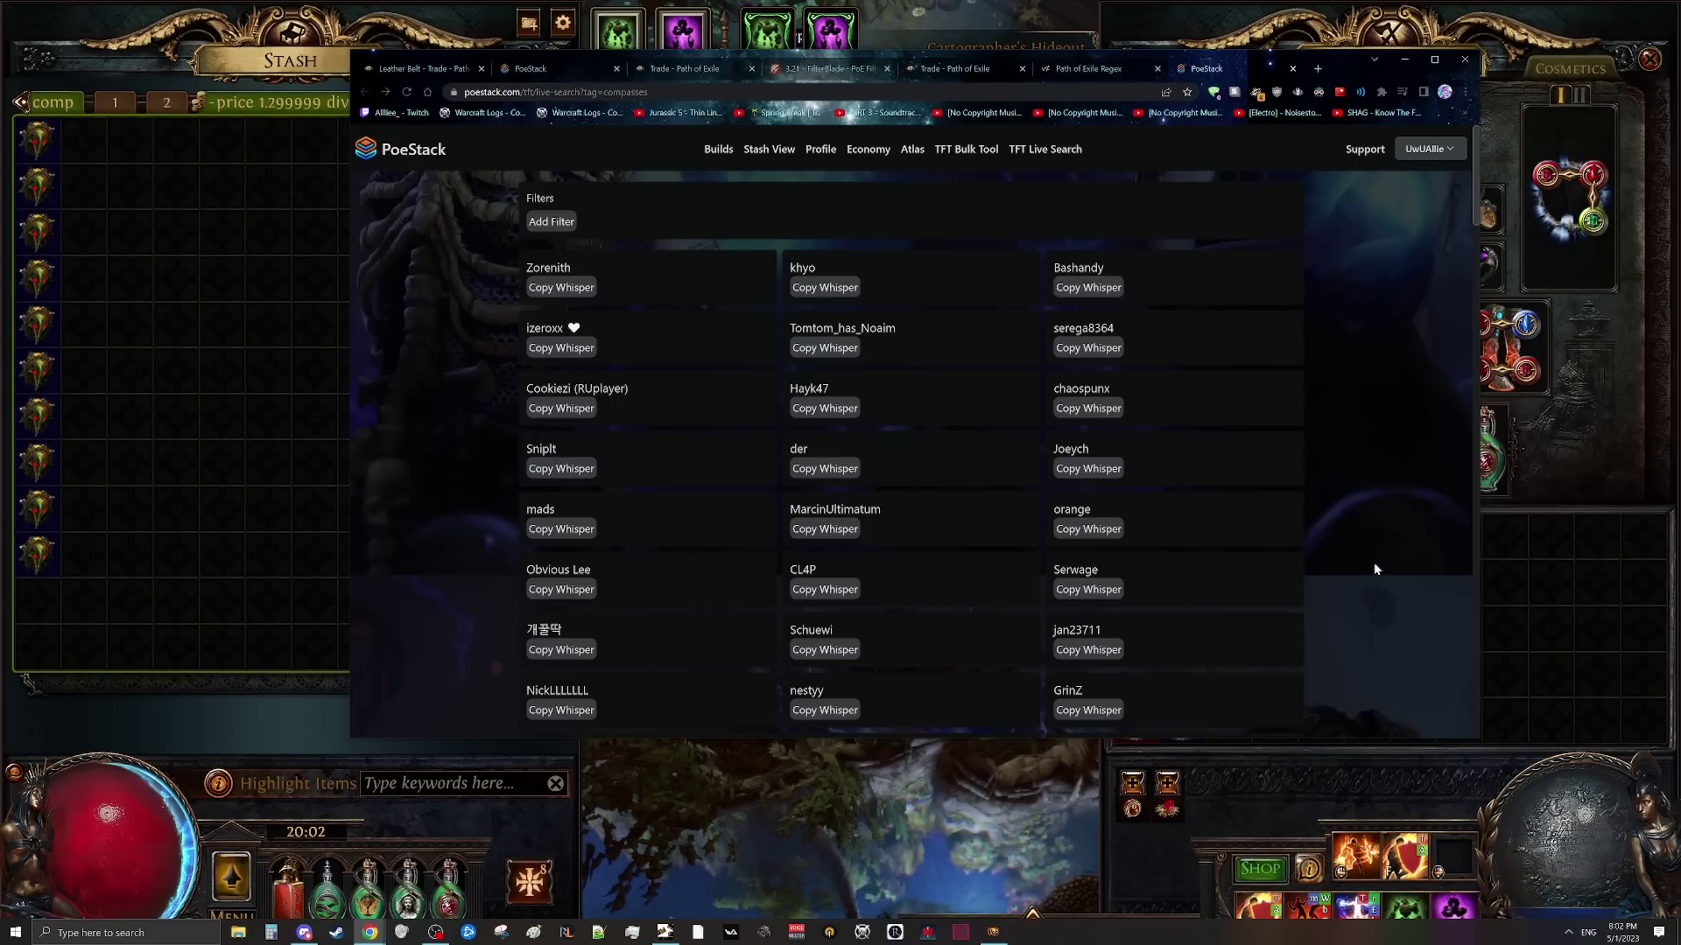
- Search the trade site's listed items in Crucible with the existing enraged strongbox and 4 uses remaining stat filters
click(652, 779)
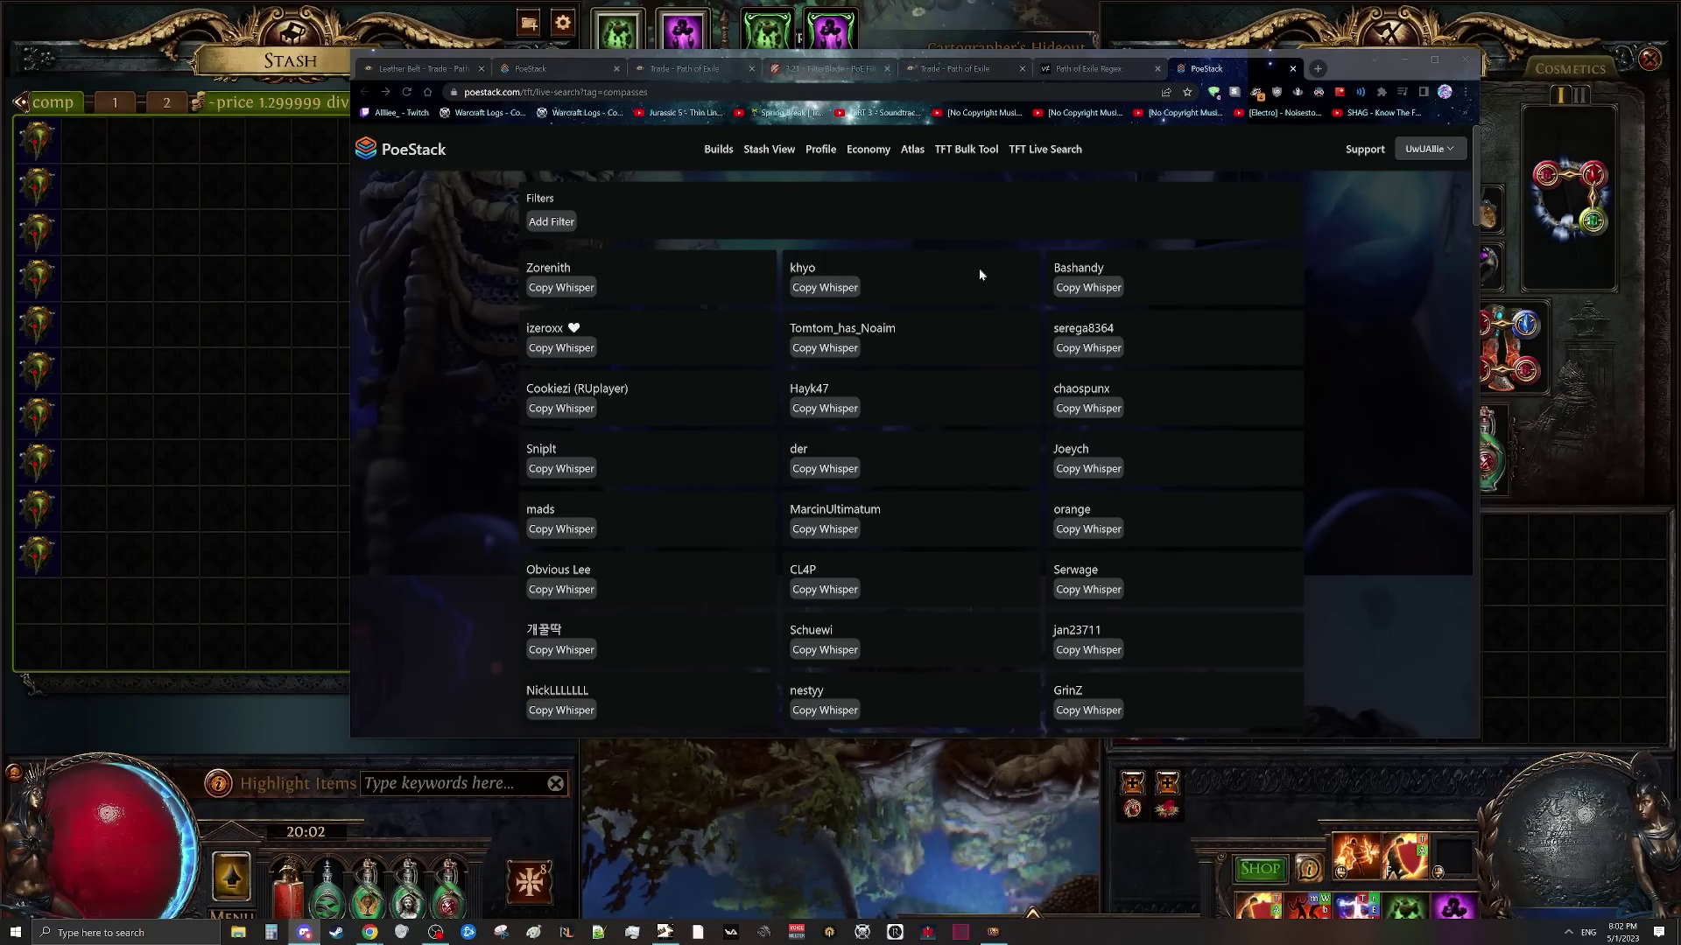
click(655, 74)
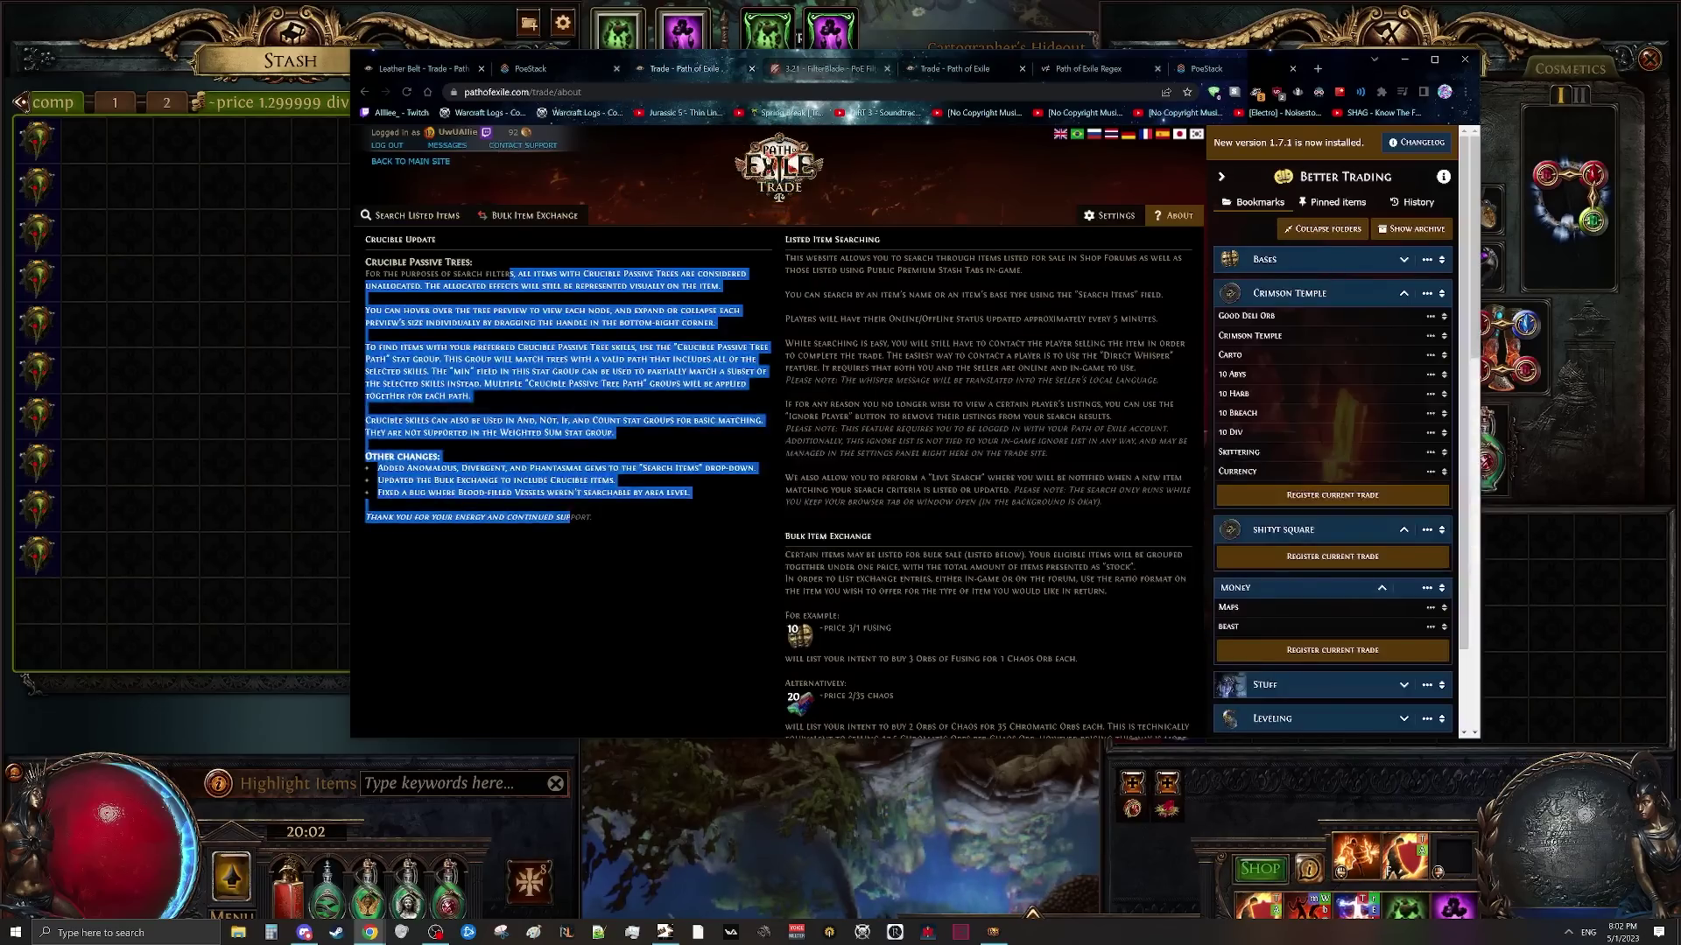
click(412, 216)
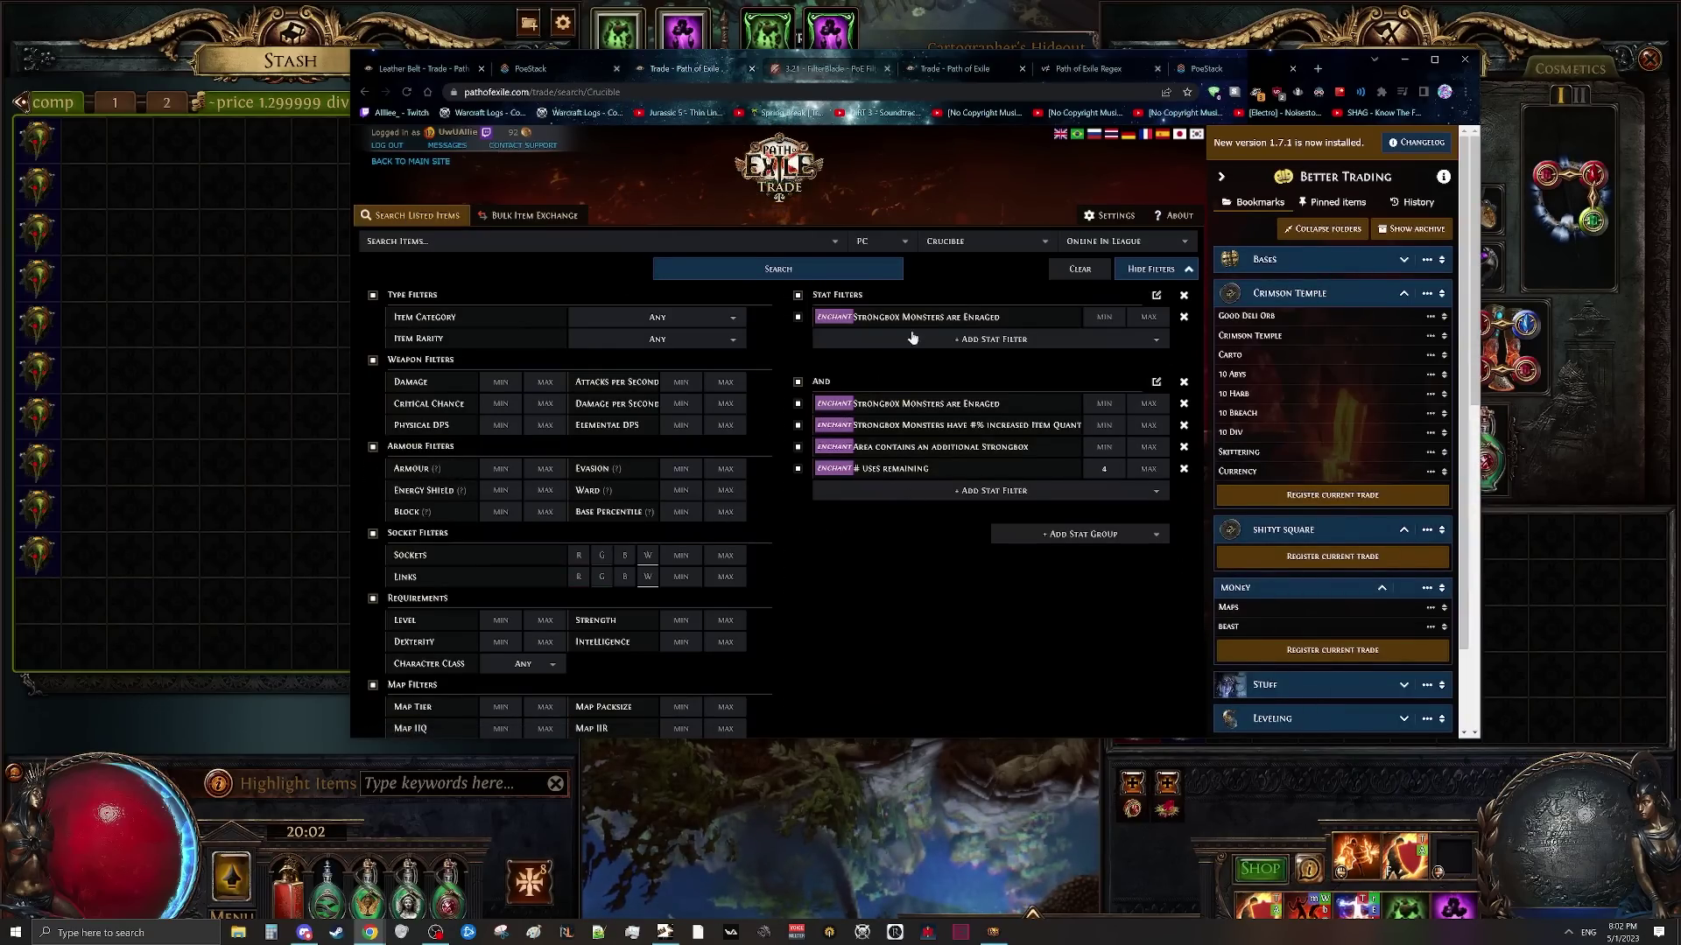
click(778, 269)
click(1153, 269)
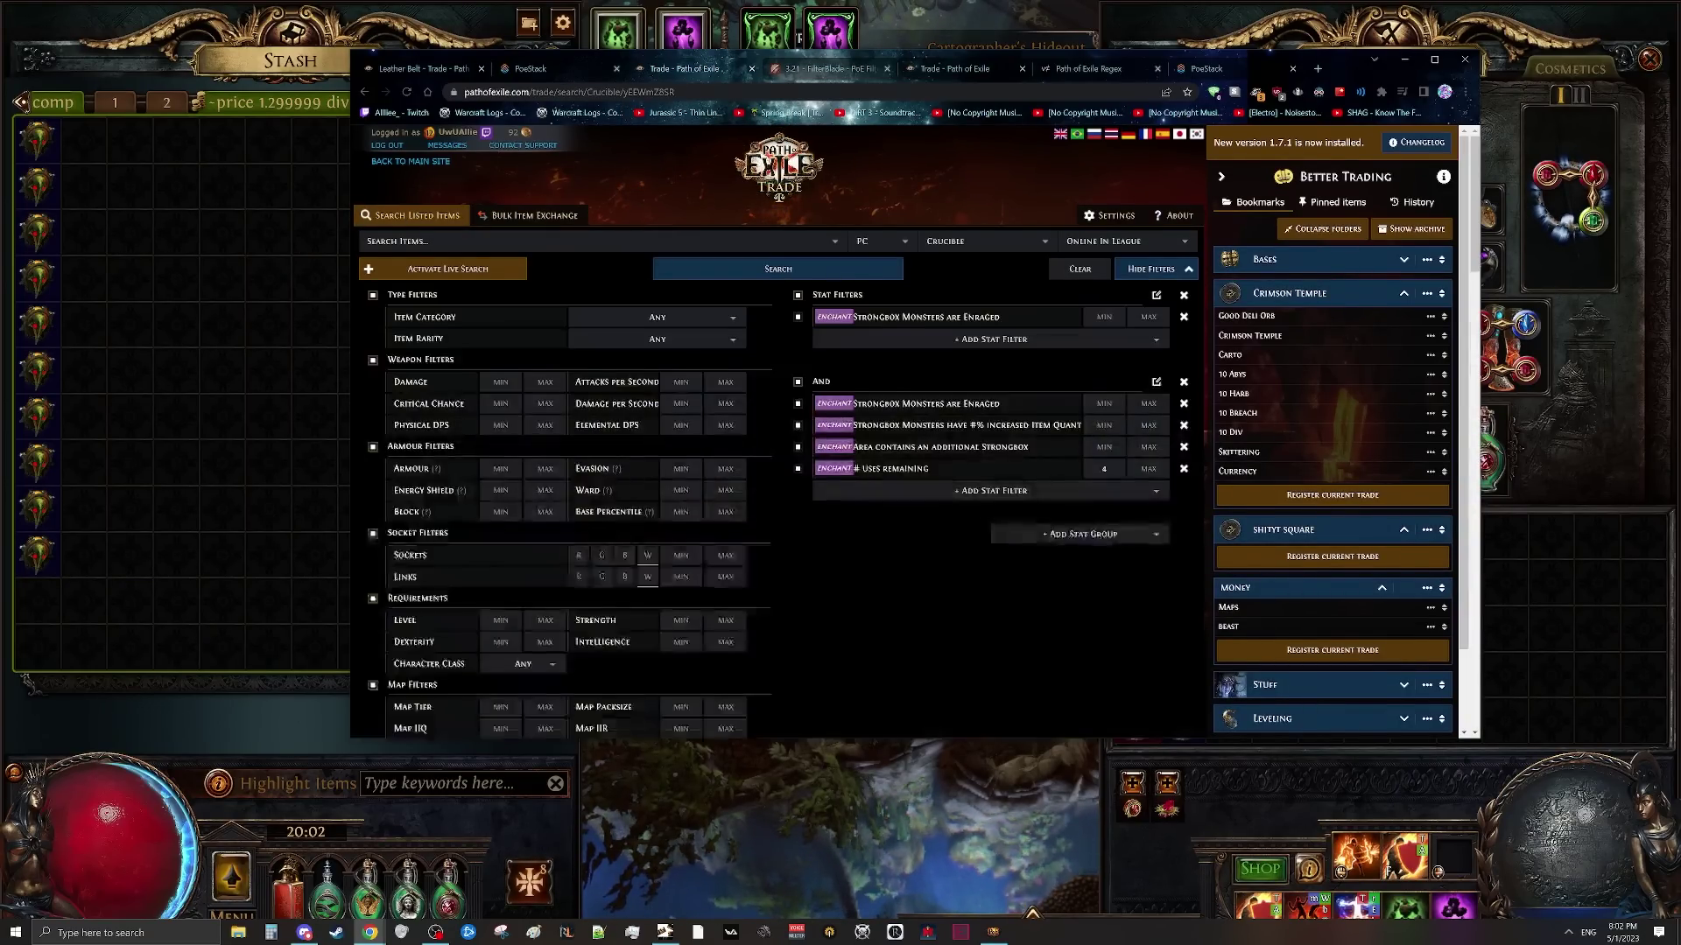
- Set the buyout price currency to Chaos Orb, rerun the search and review the Charged Compass listings
scroll(568, 399, down, 10)
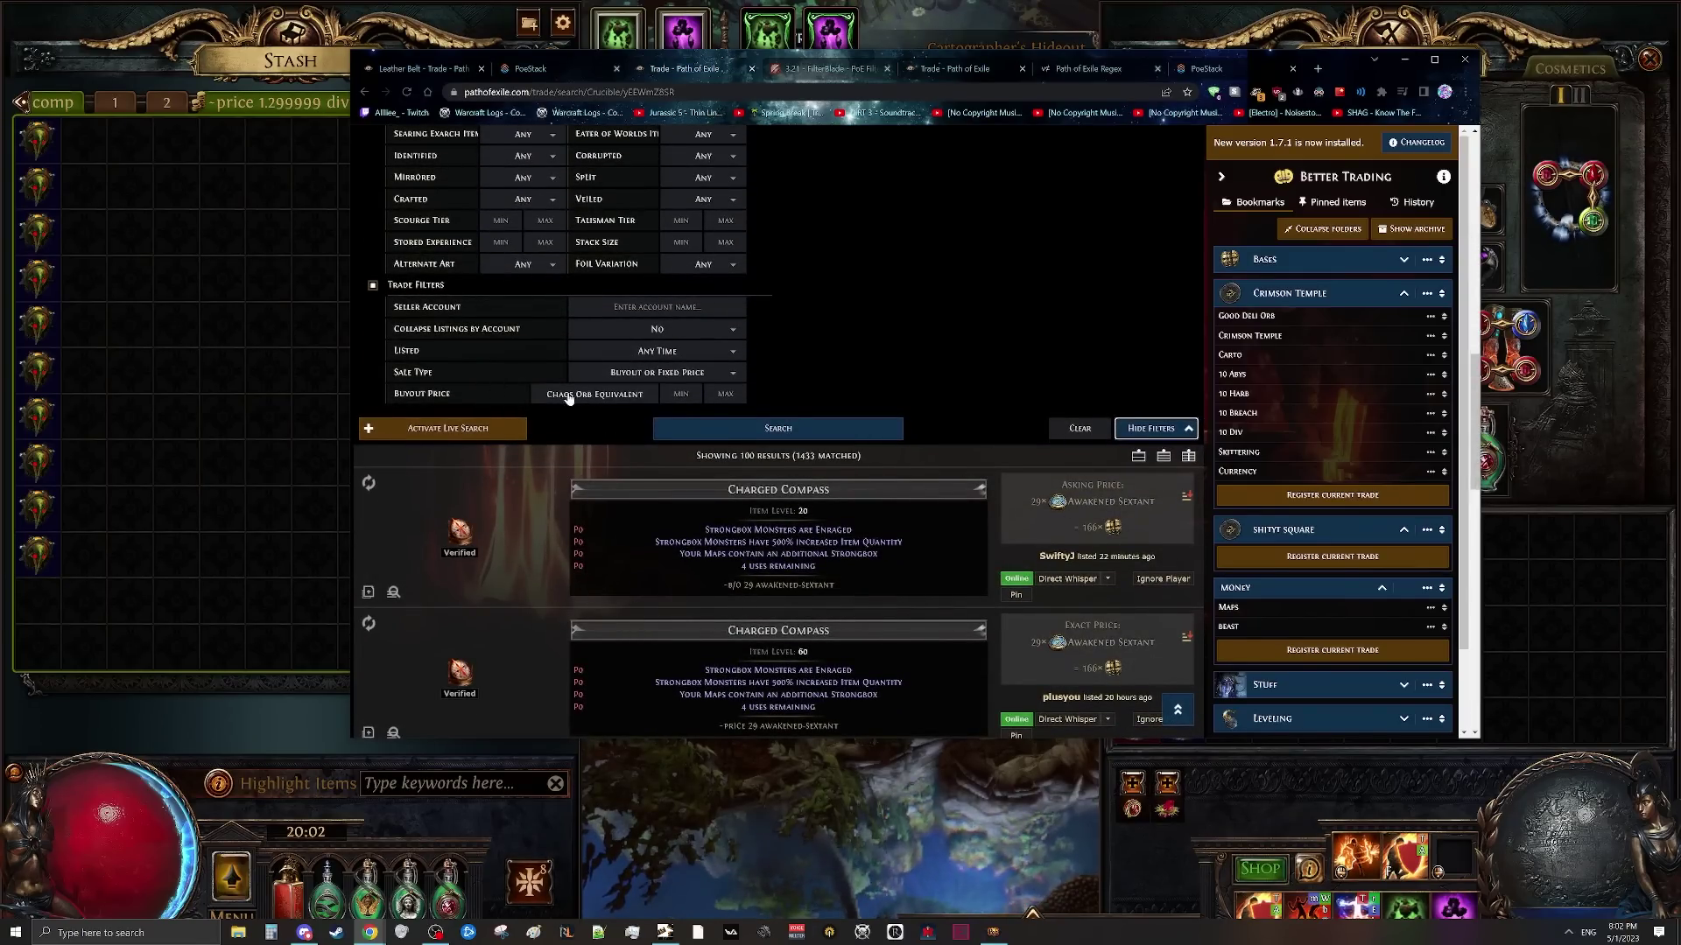
click(568, 398)
click(516, 453)
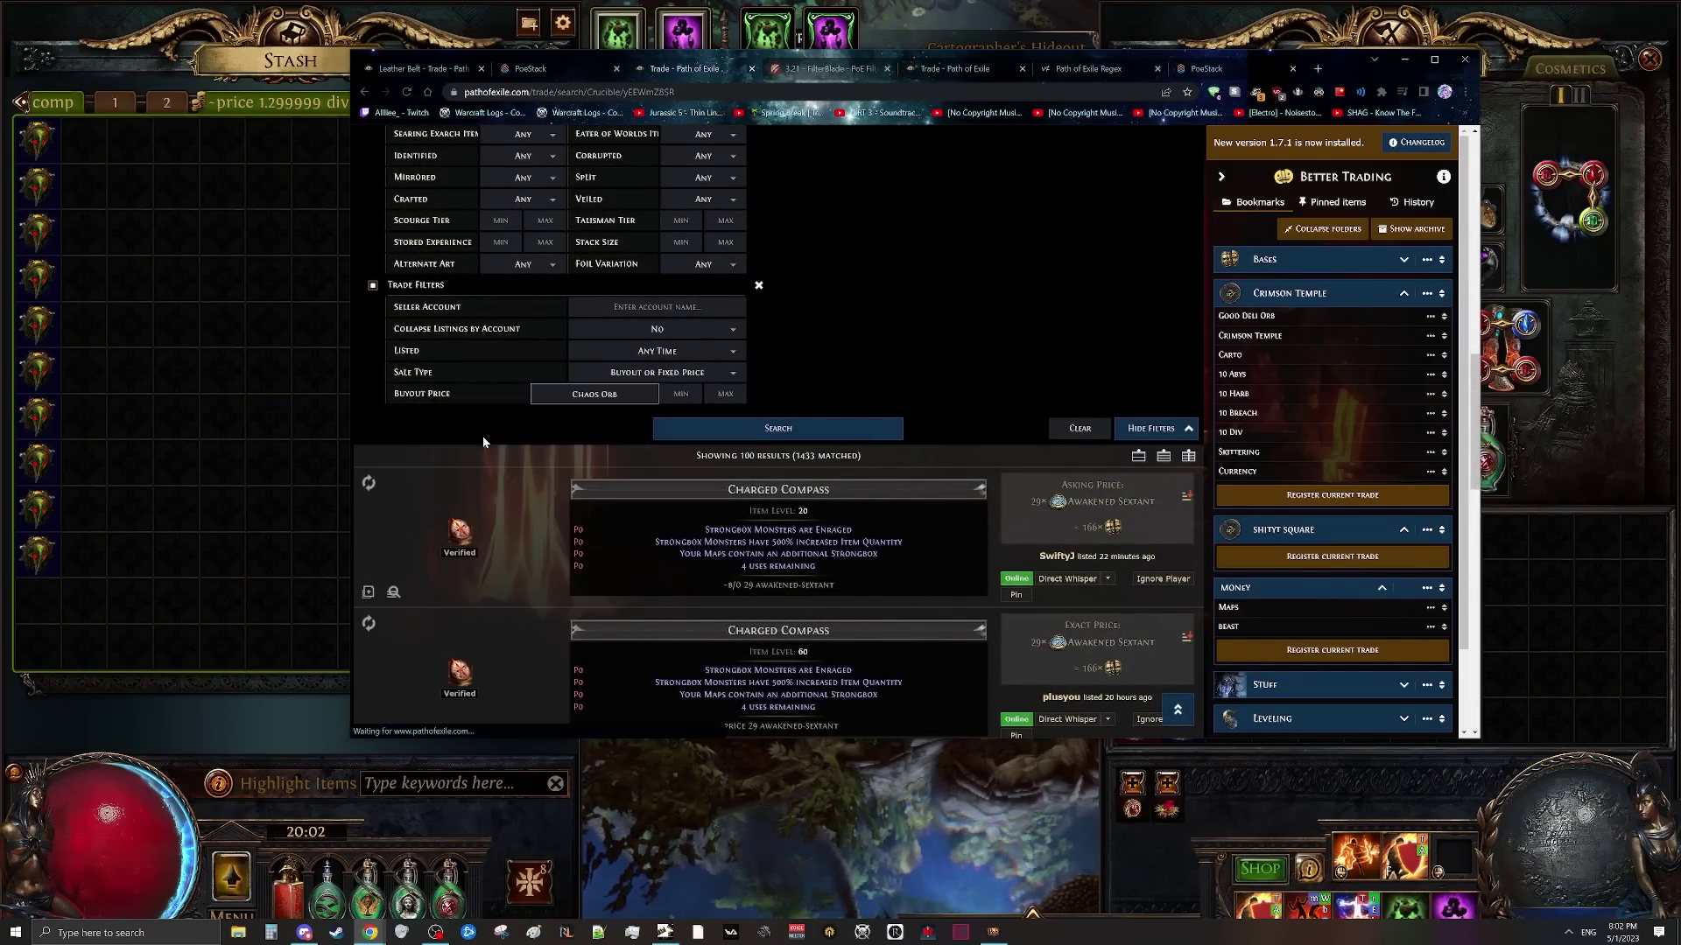
click(742, 429)
scroll(893, 412, down, 5)
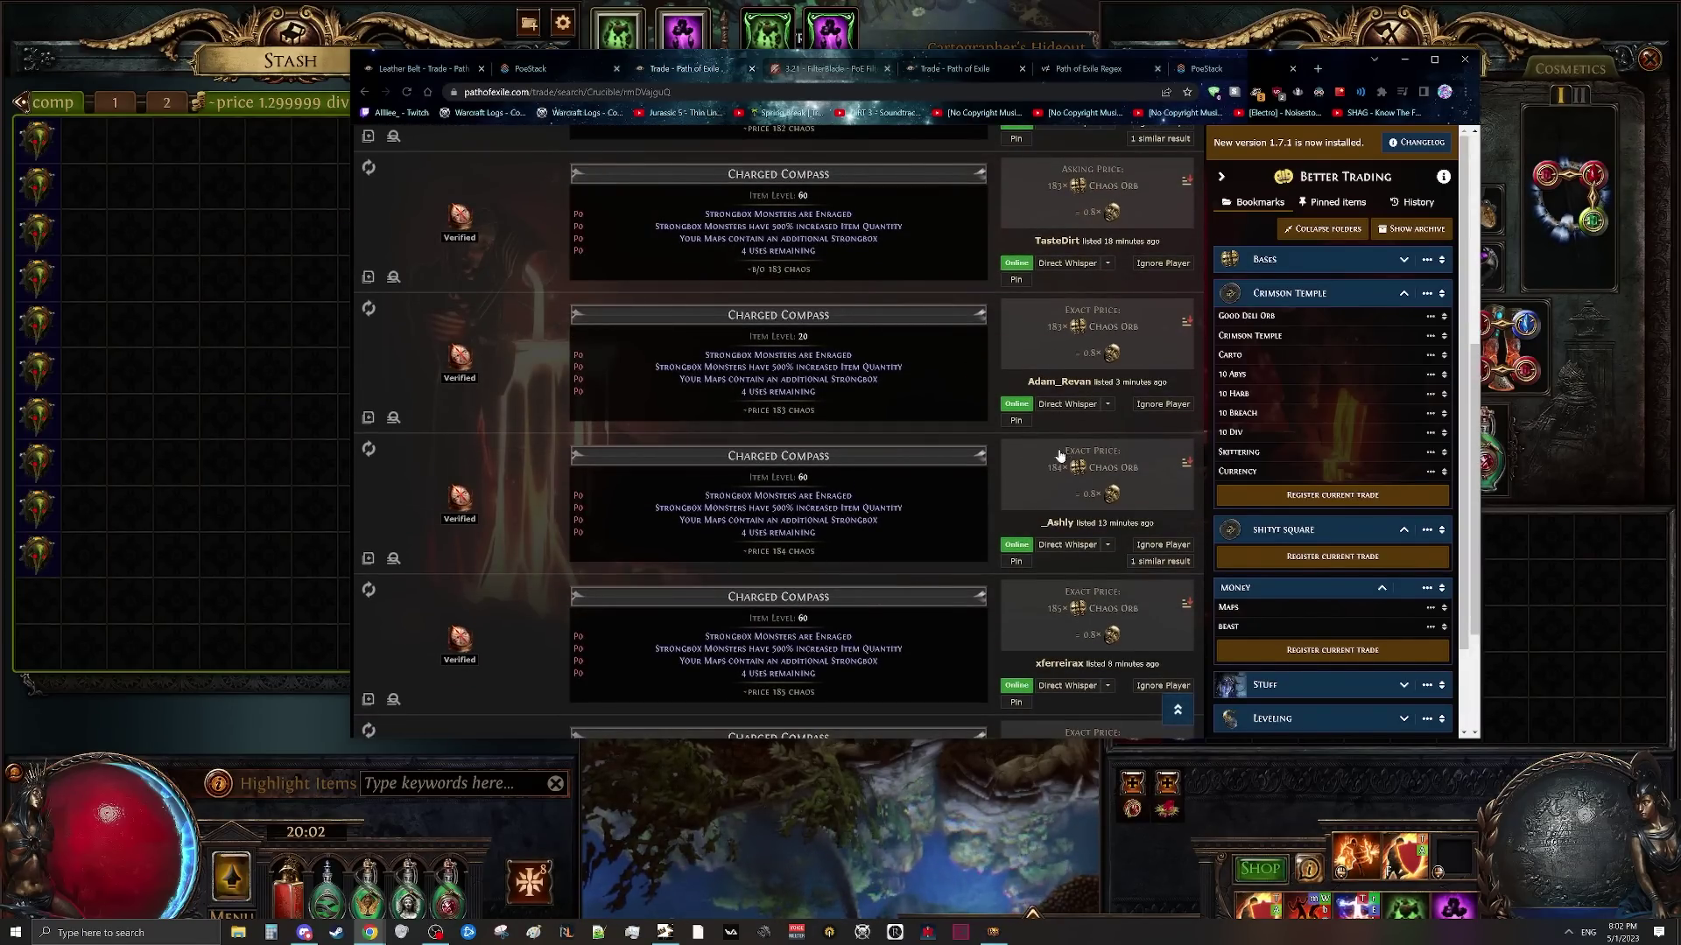
click(1066, 406)
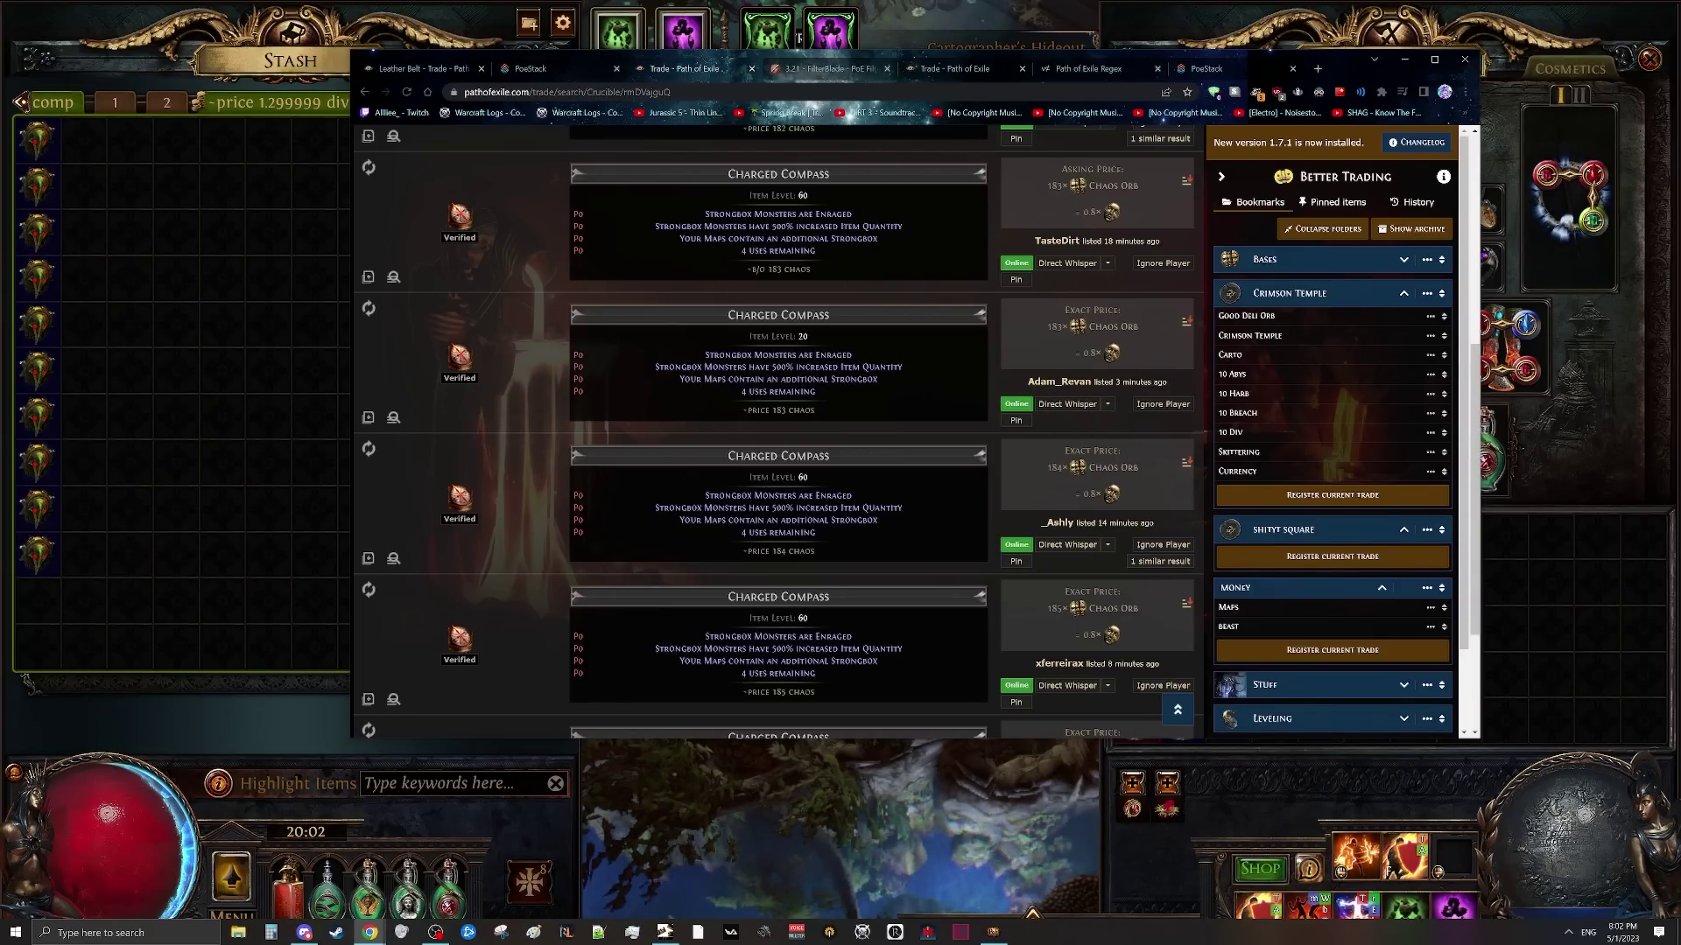
- Switch to Discord and browse the bulk-compasses-wts-csc channel for large compass sale posts
click(304, 932)
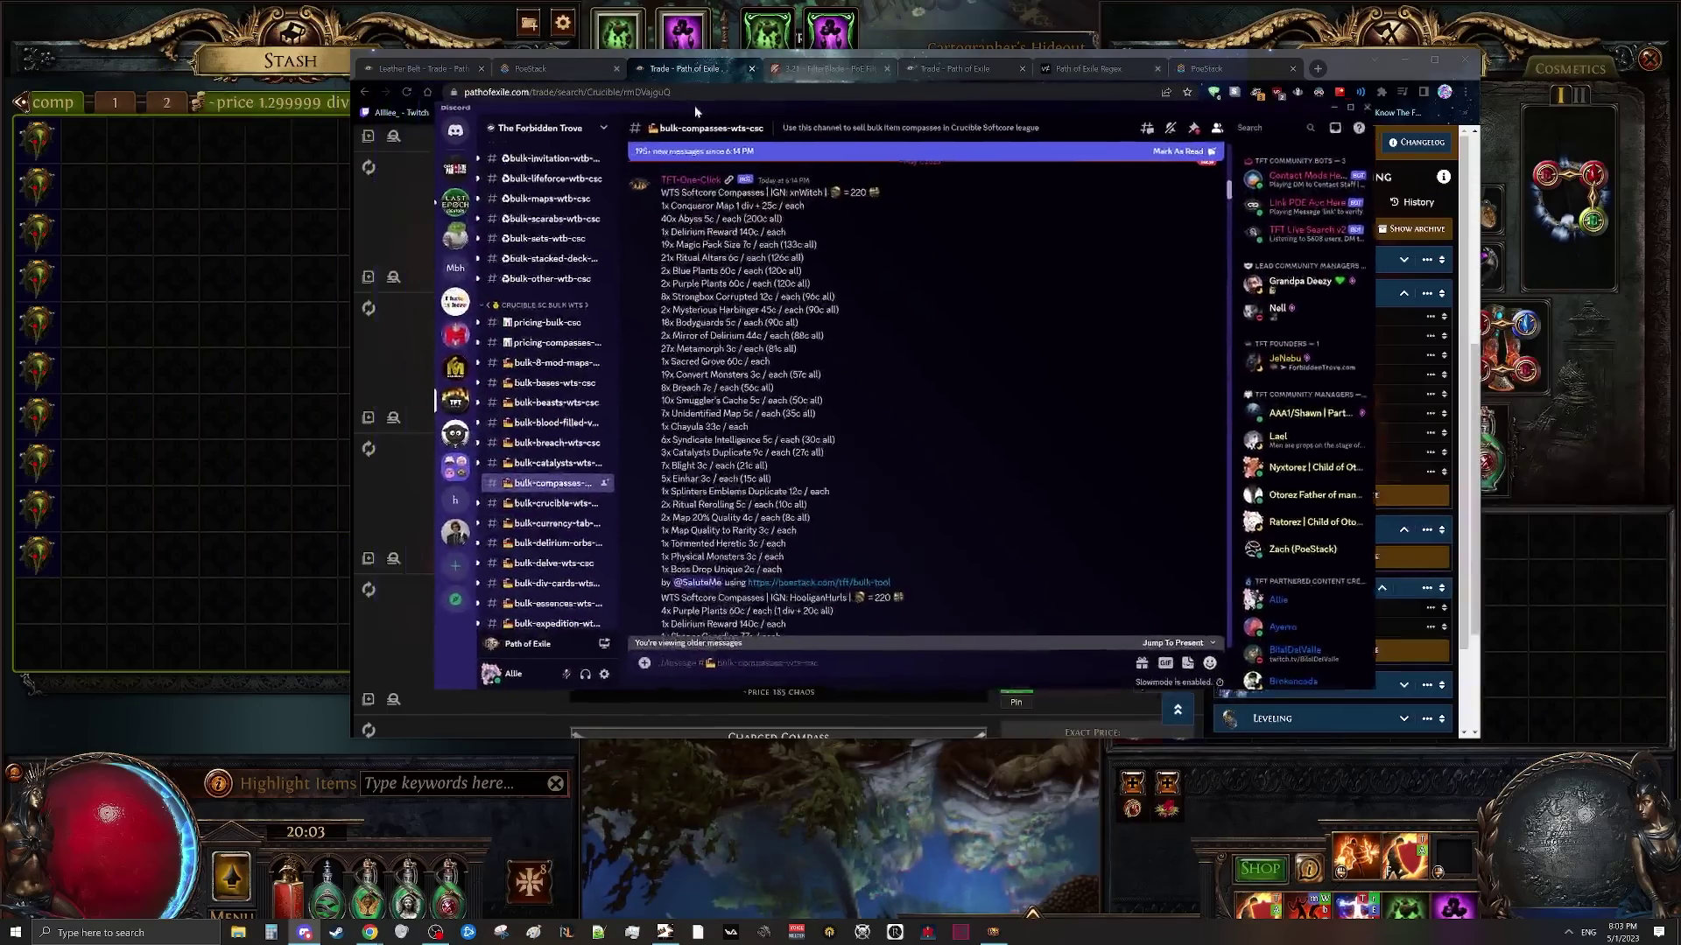
scroll(962, 360, down, 5)
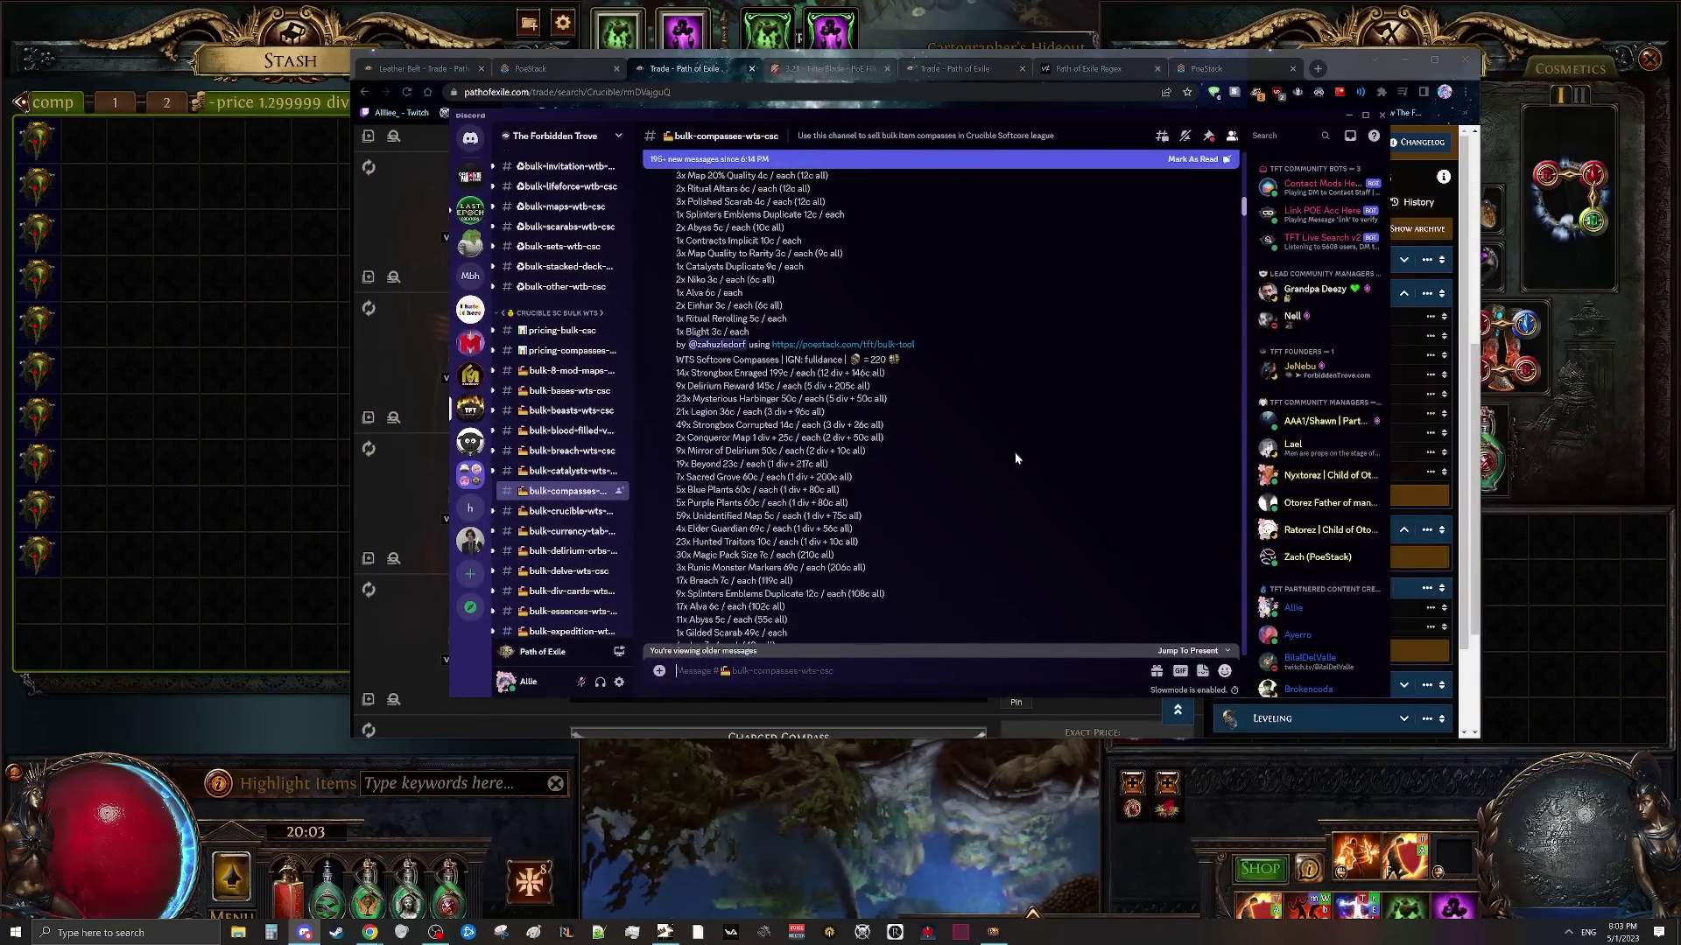
drag(1247, 212, 996, 443)
scroll(996, 443, up, 3)
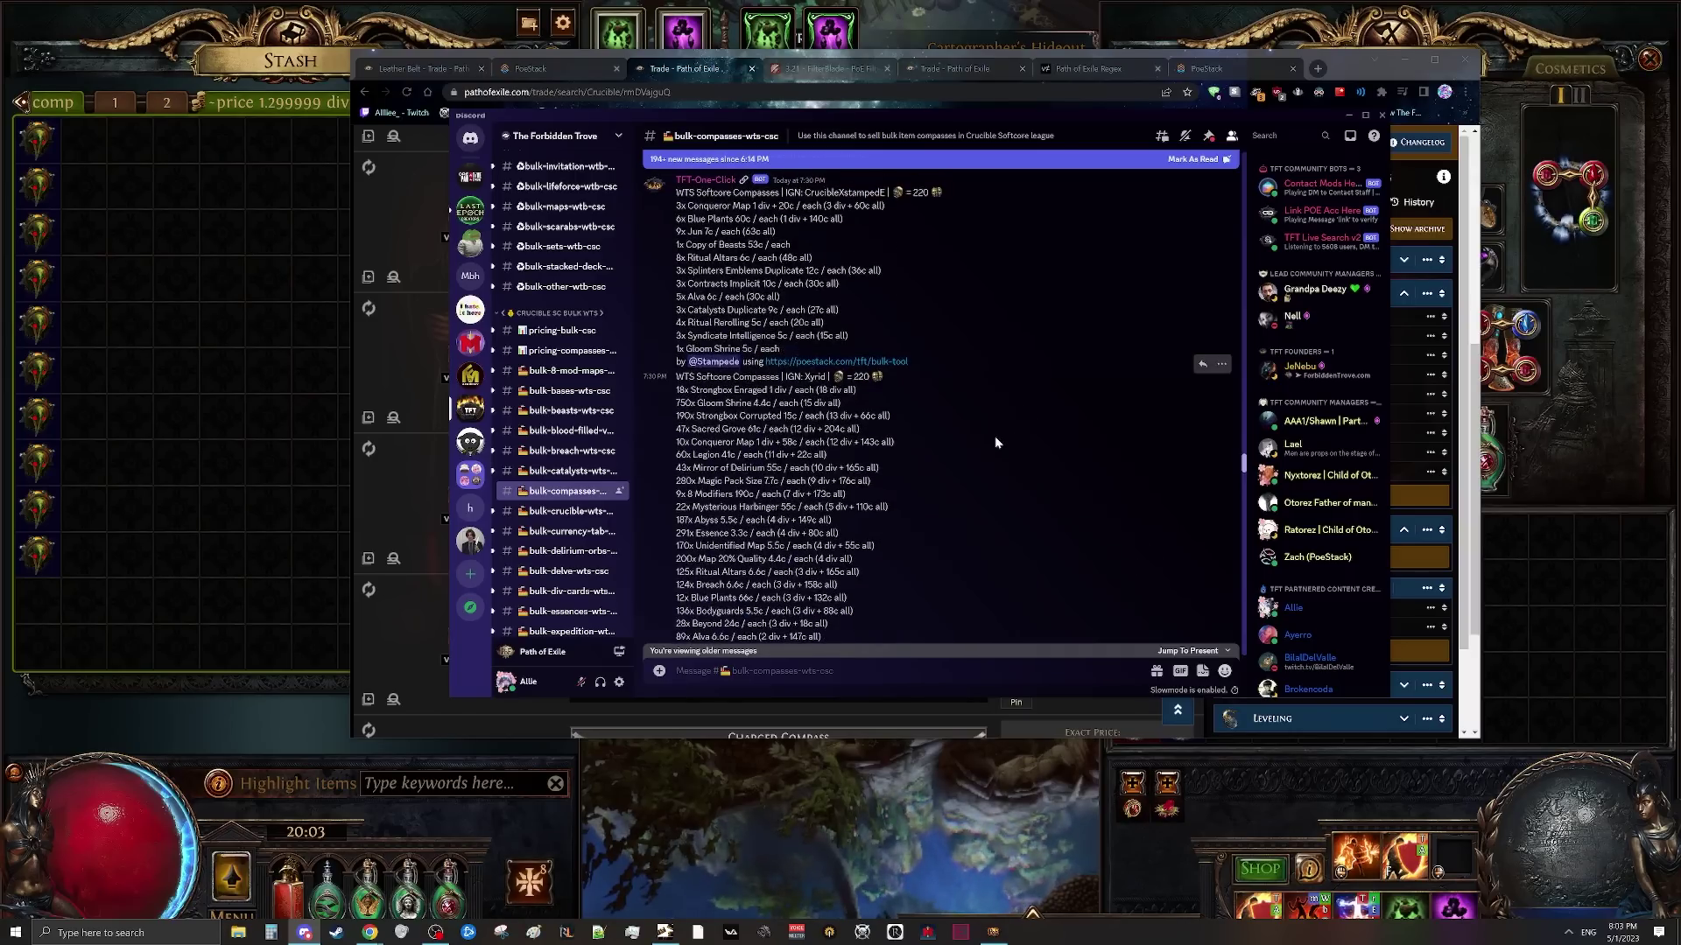
scroll(946, 442, down, 2)
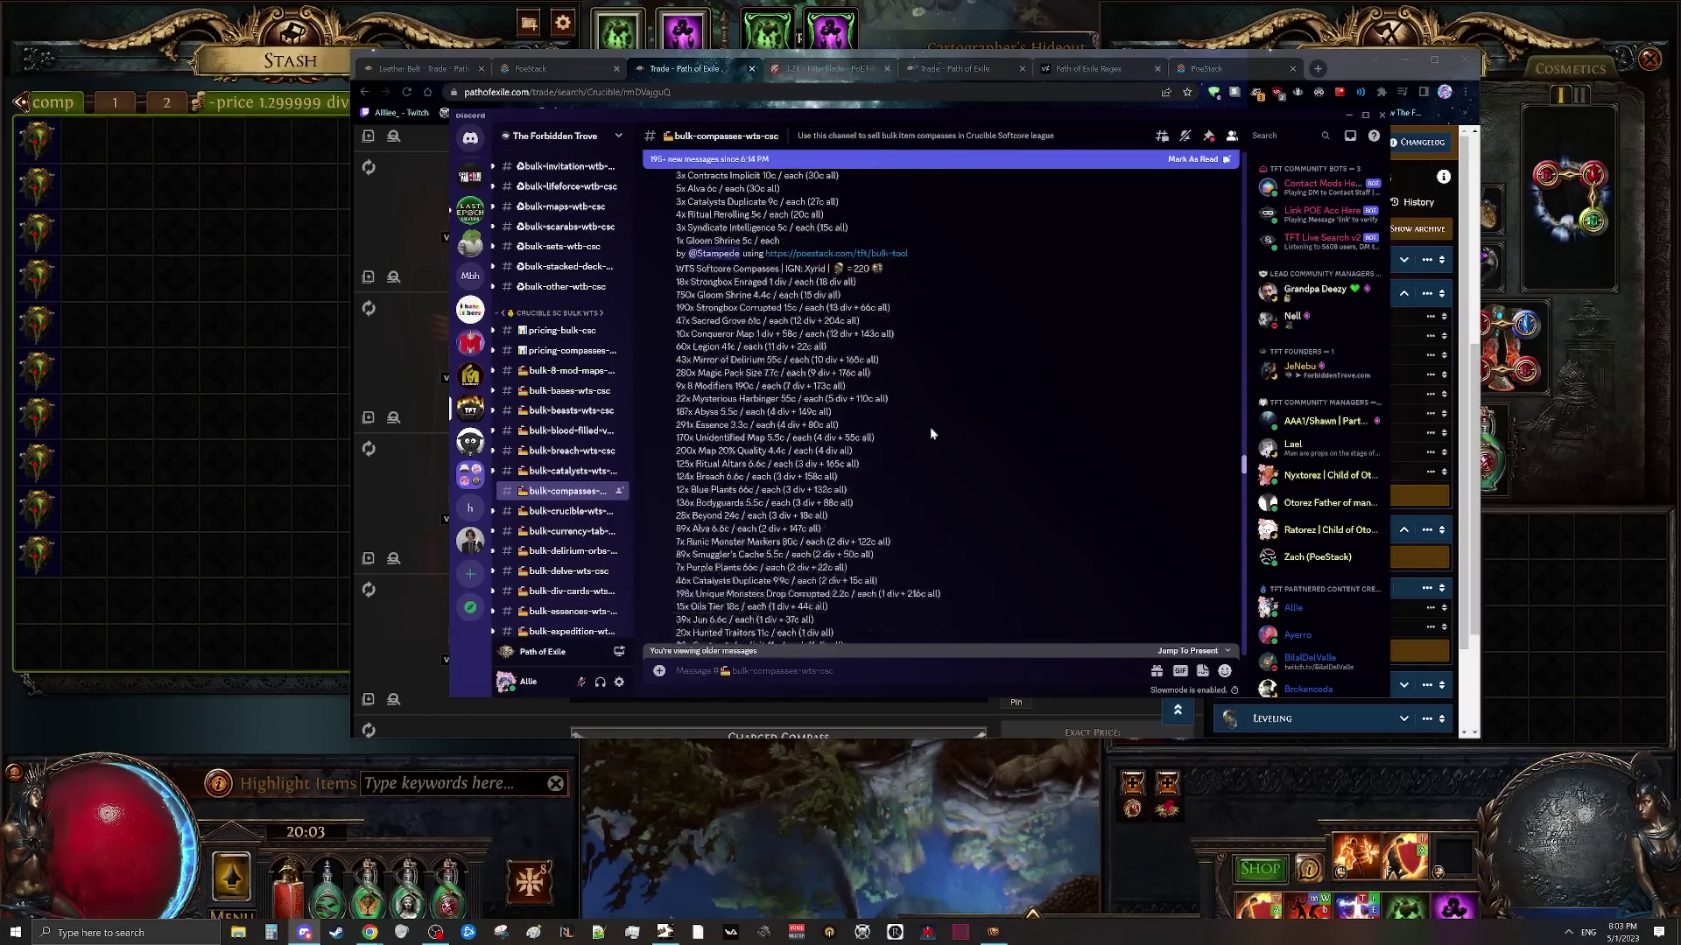
drag(919, 273, 1011, 602)
click(973, 473)
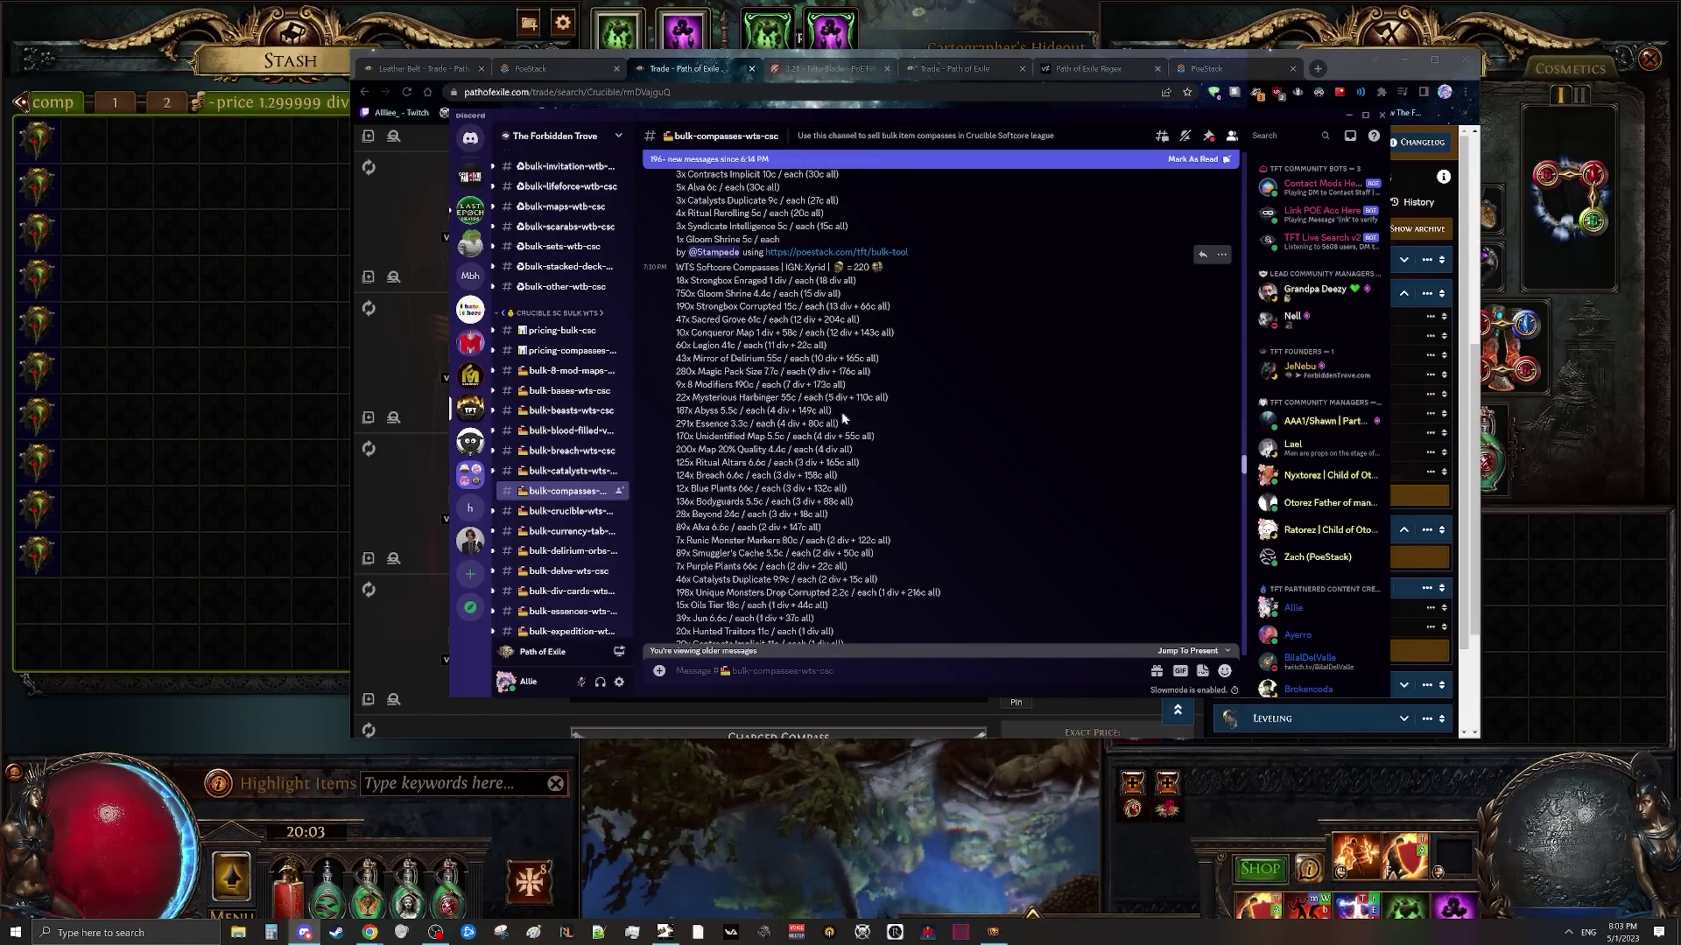
- Examine the bulk sale post that starts with Strongbox Enraged, highlighting its compass entries, including Strongbox Corrupted
drag(674, 280, 858, 619)
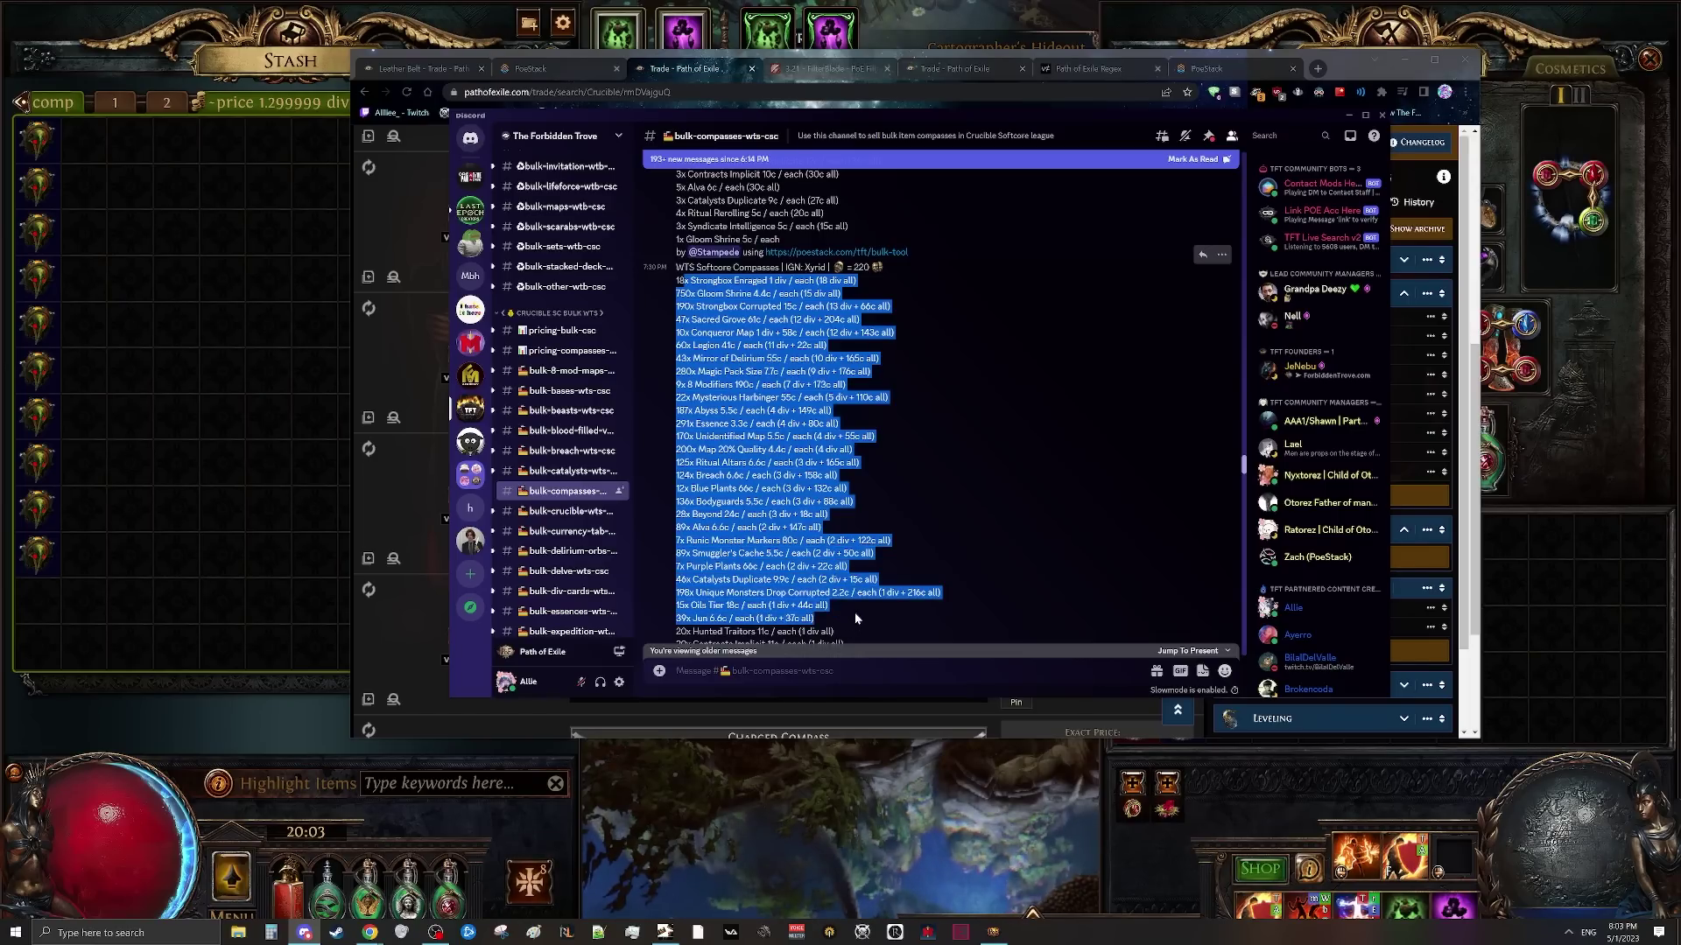
scroll(875, 555, down, 1)
scroll(882, 528, up, 1)
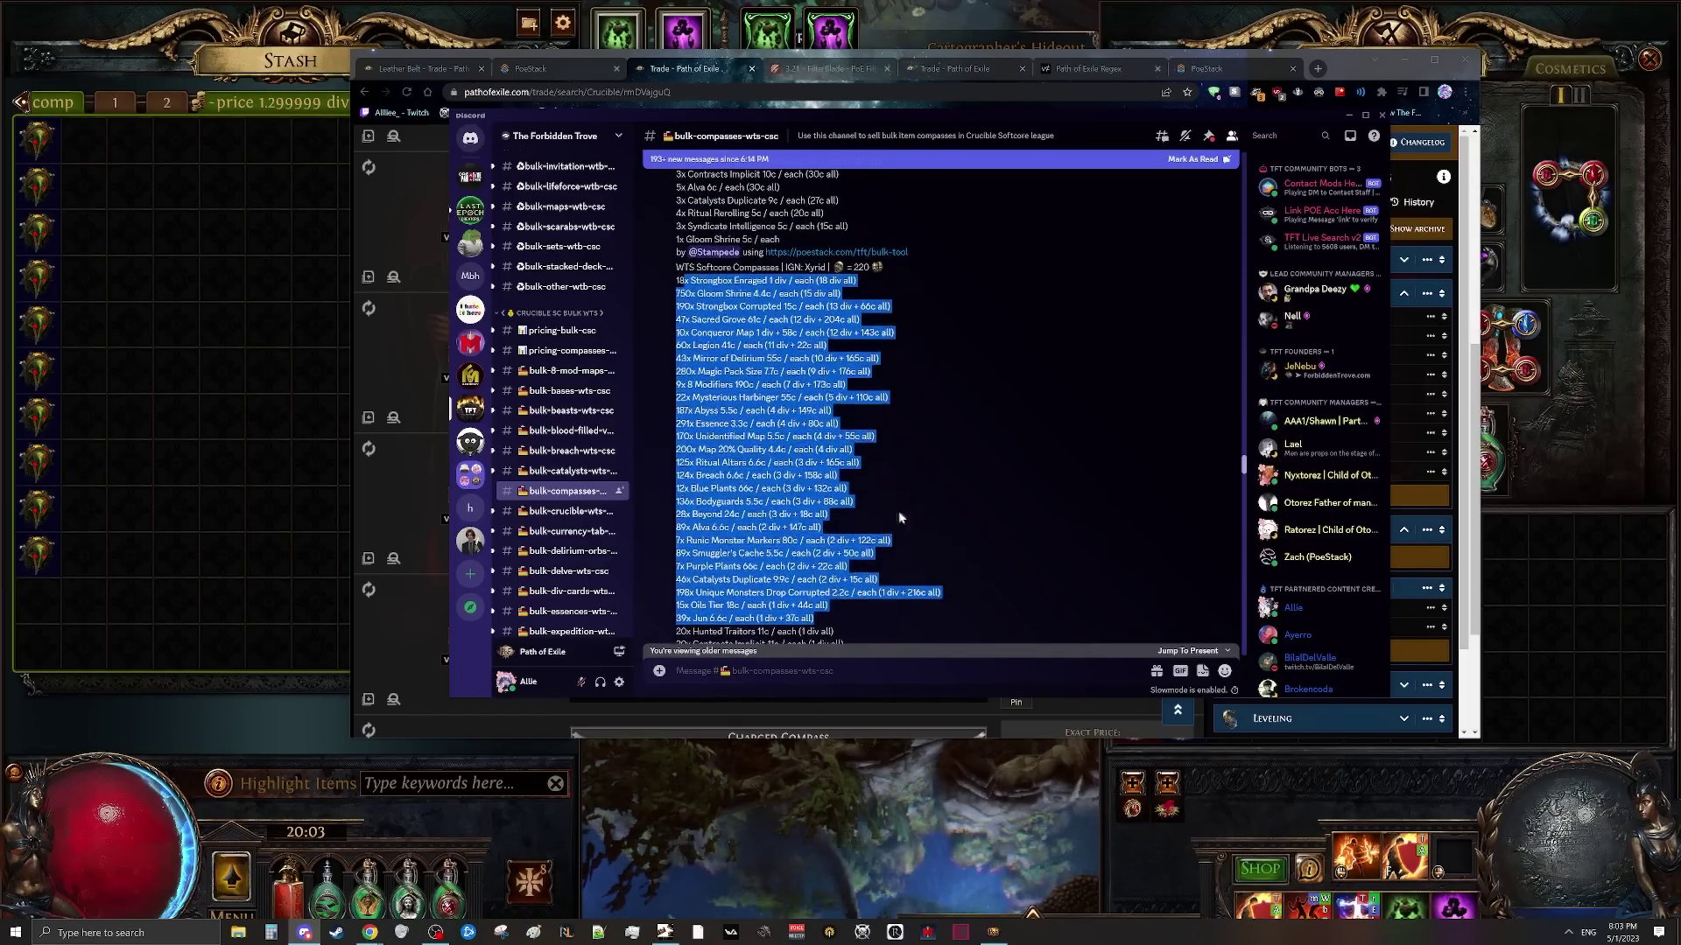
click(898, 512)
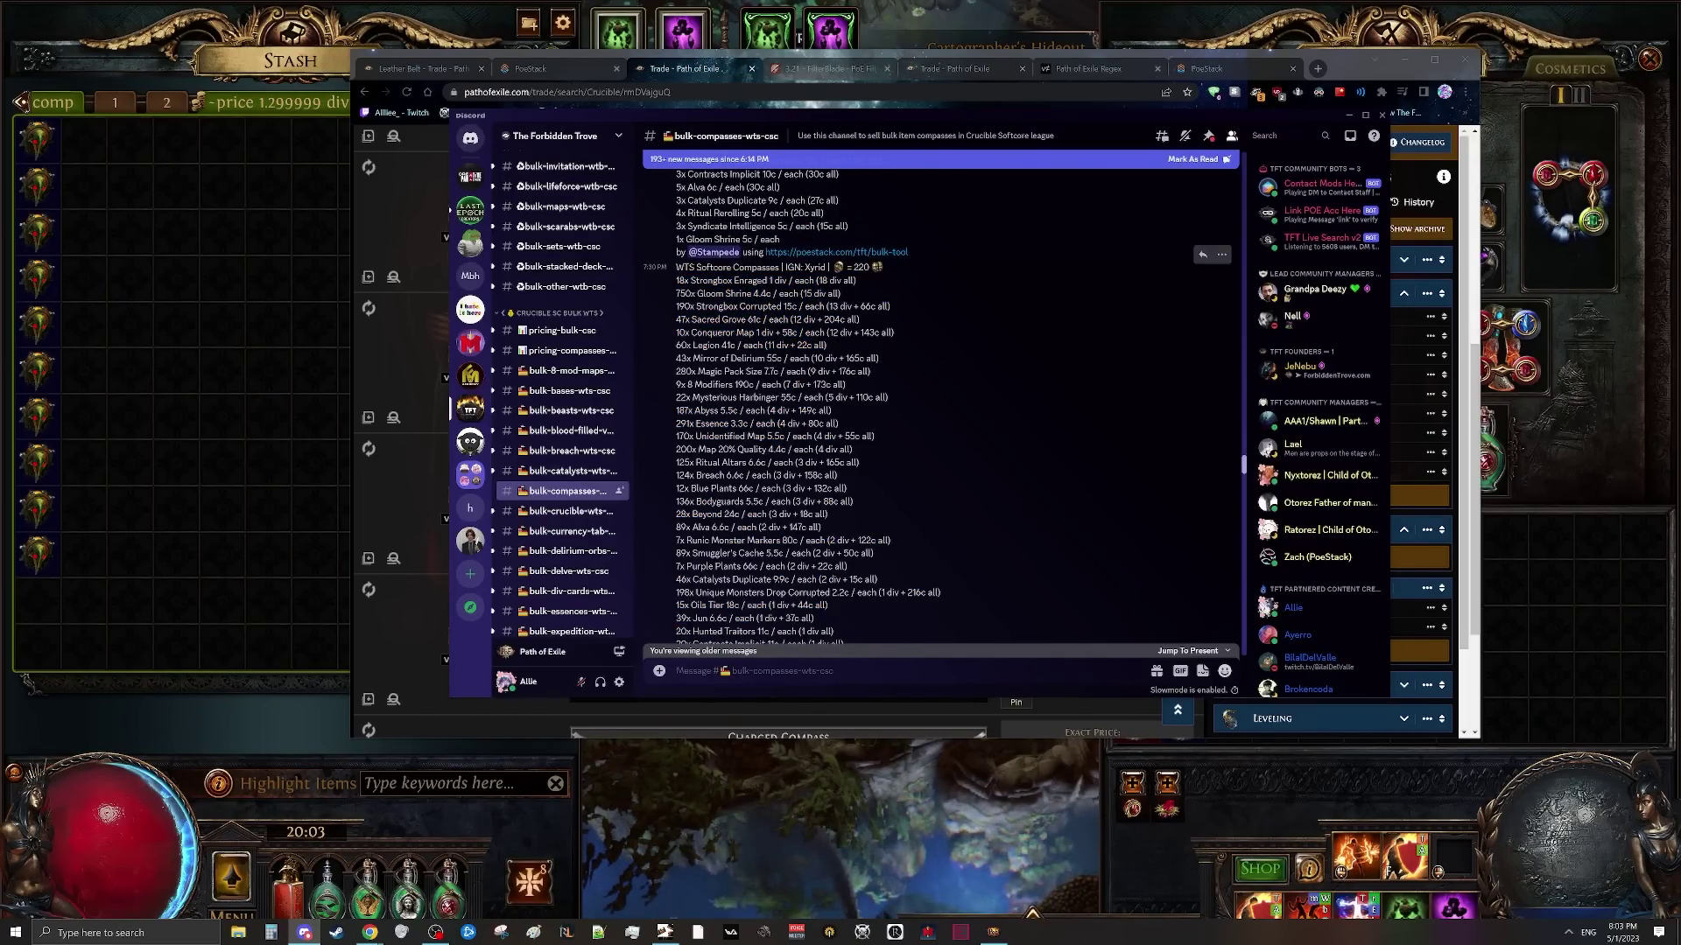
drag(697, 306, 787, 306)
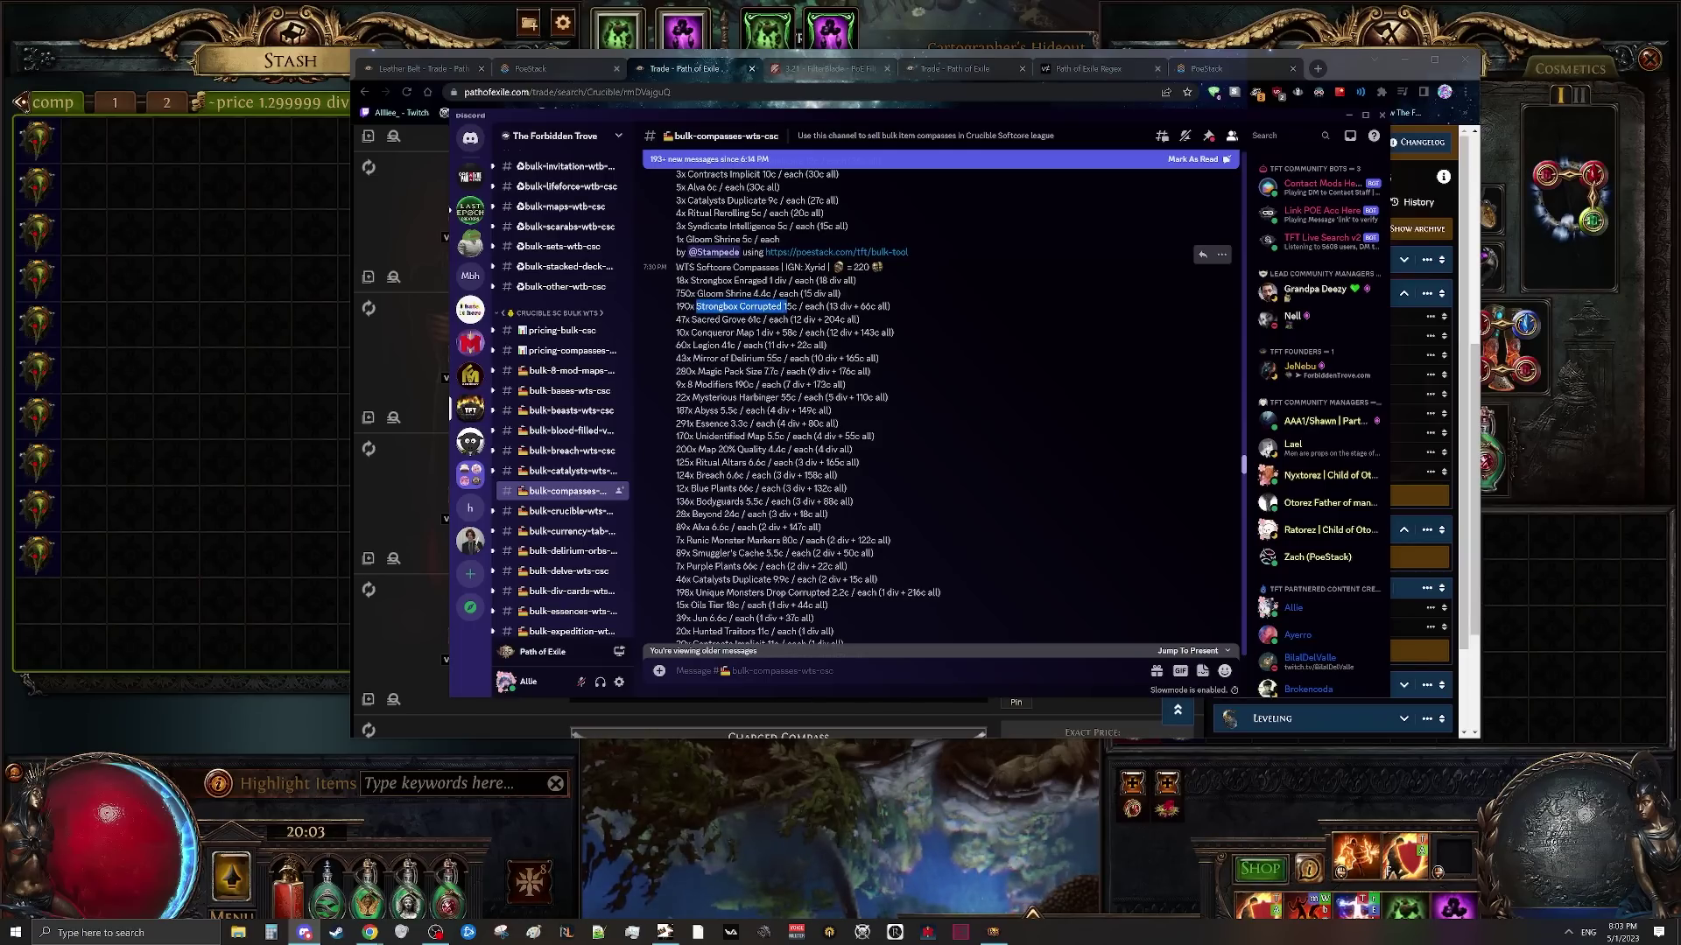
scroll(788, 403, down, 1)
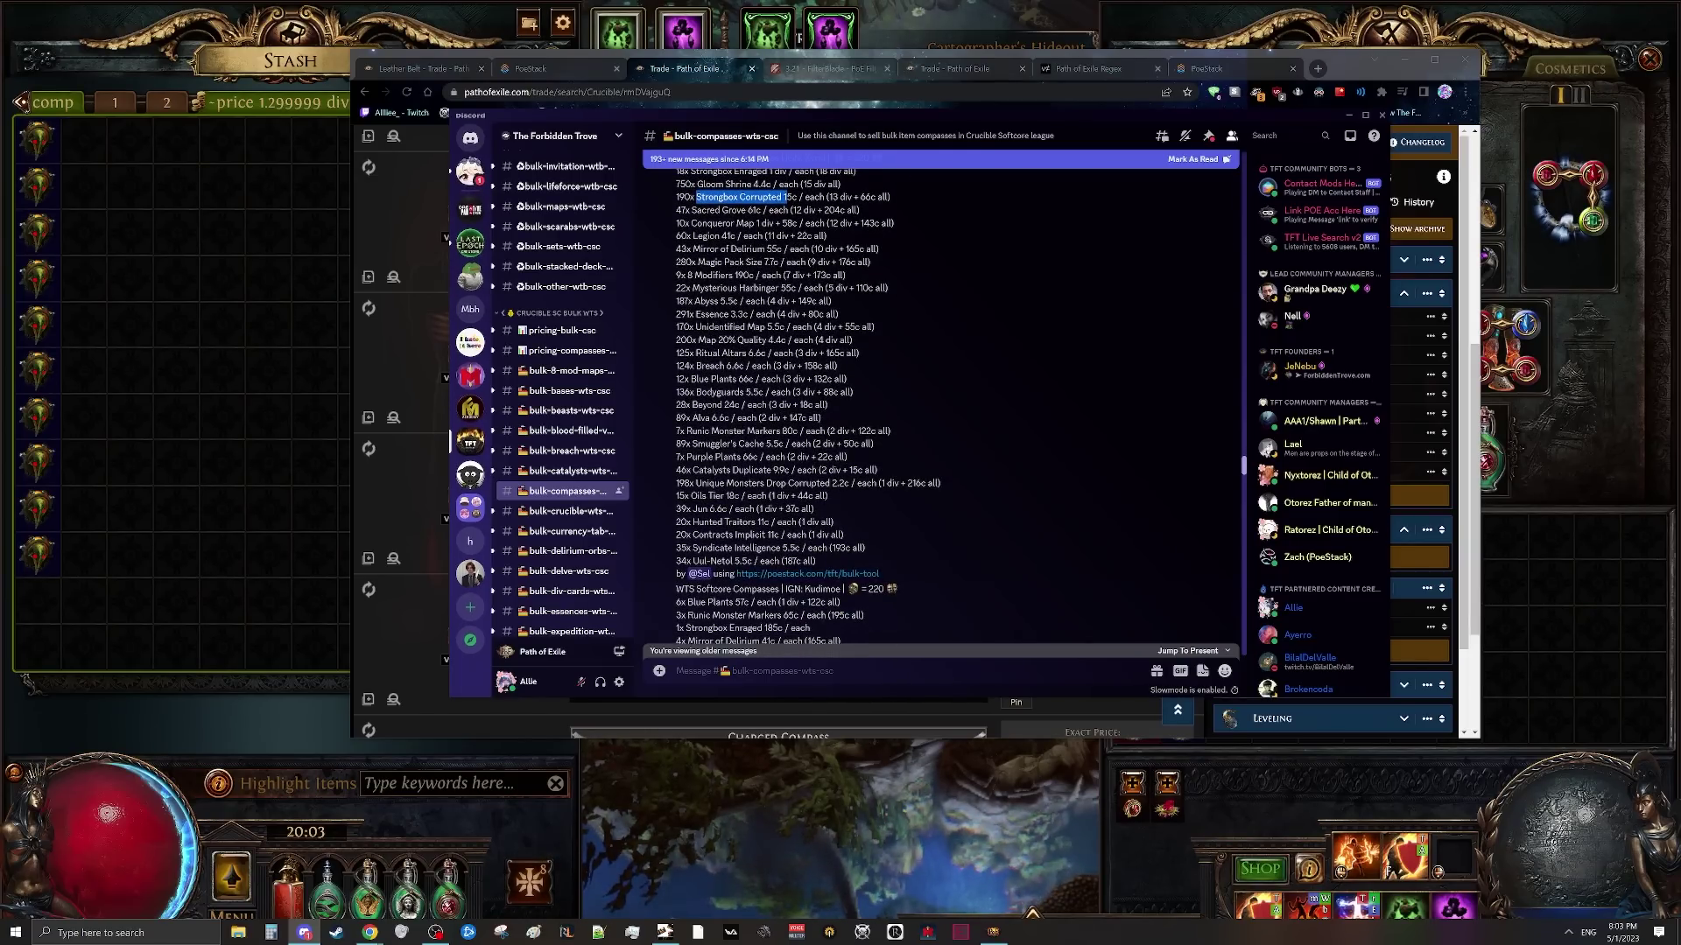
scroll(787, 267, up, 1)
drag(676, 333, 895, 492)
click(936, 473)
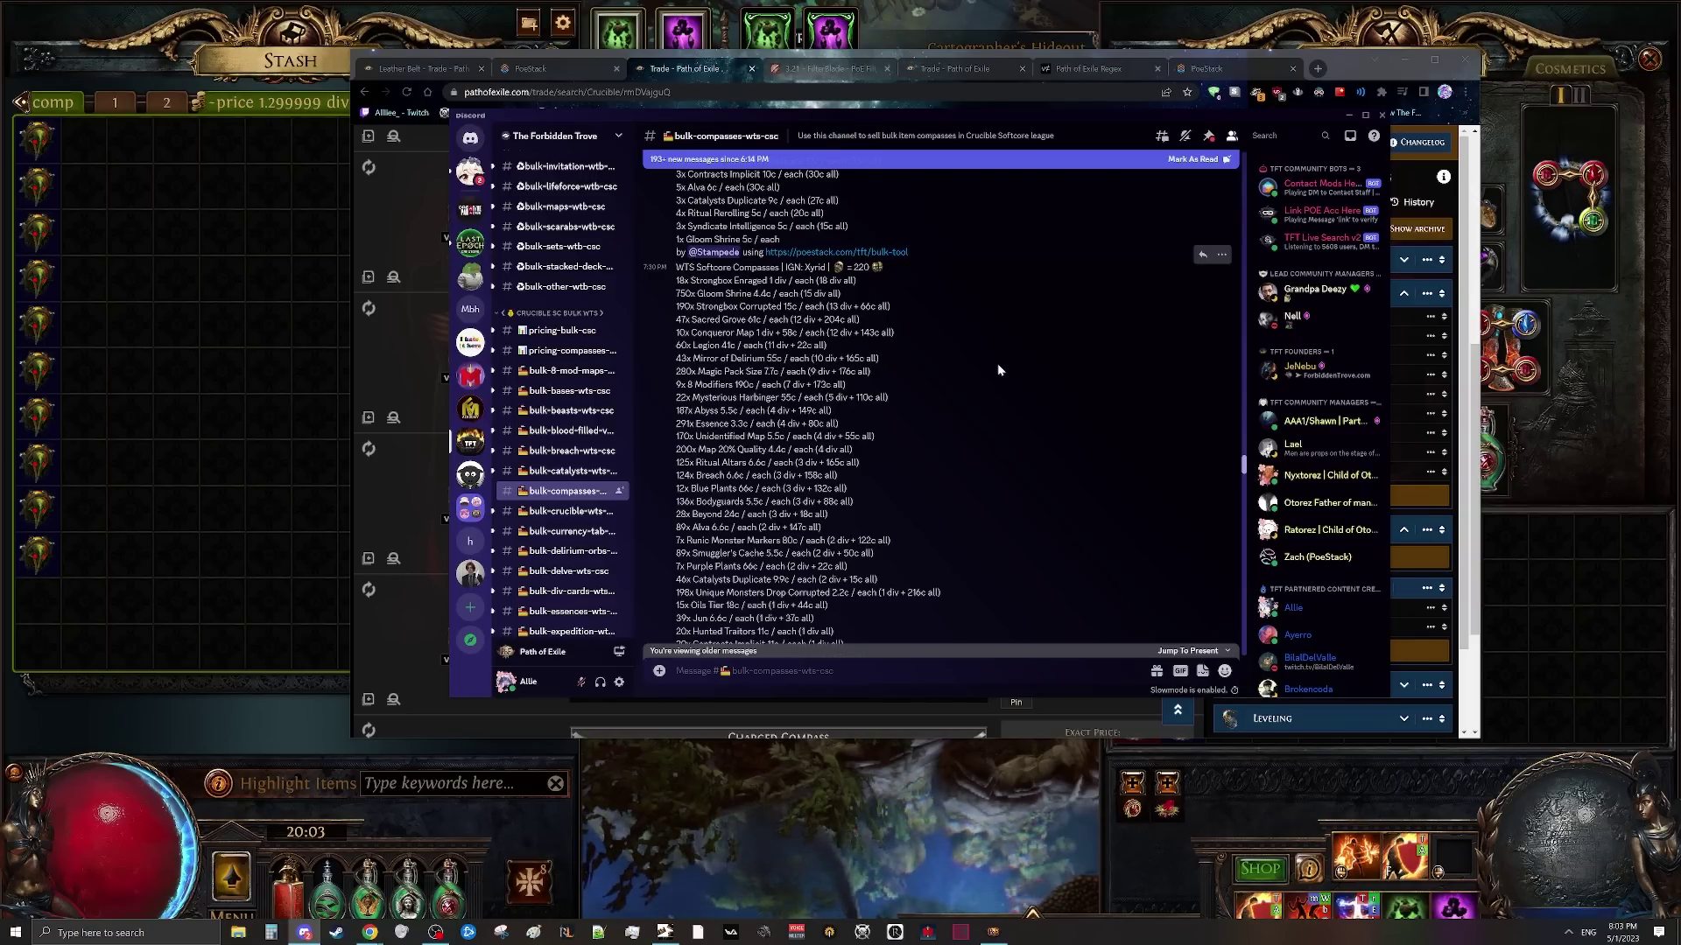
- Switch to the PoeStack live search and add a filter for the 8 Modifiers compass with a minimum quantity of 20
click(1202, 76)
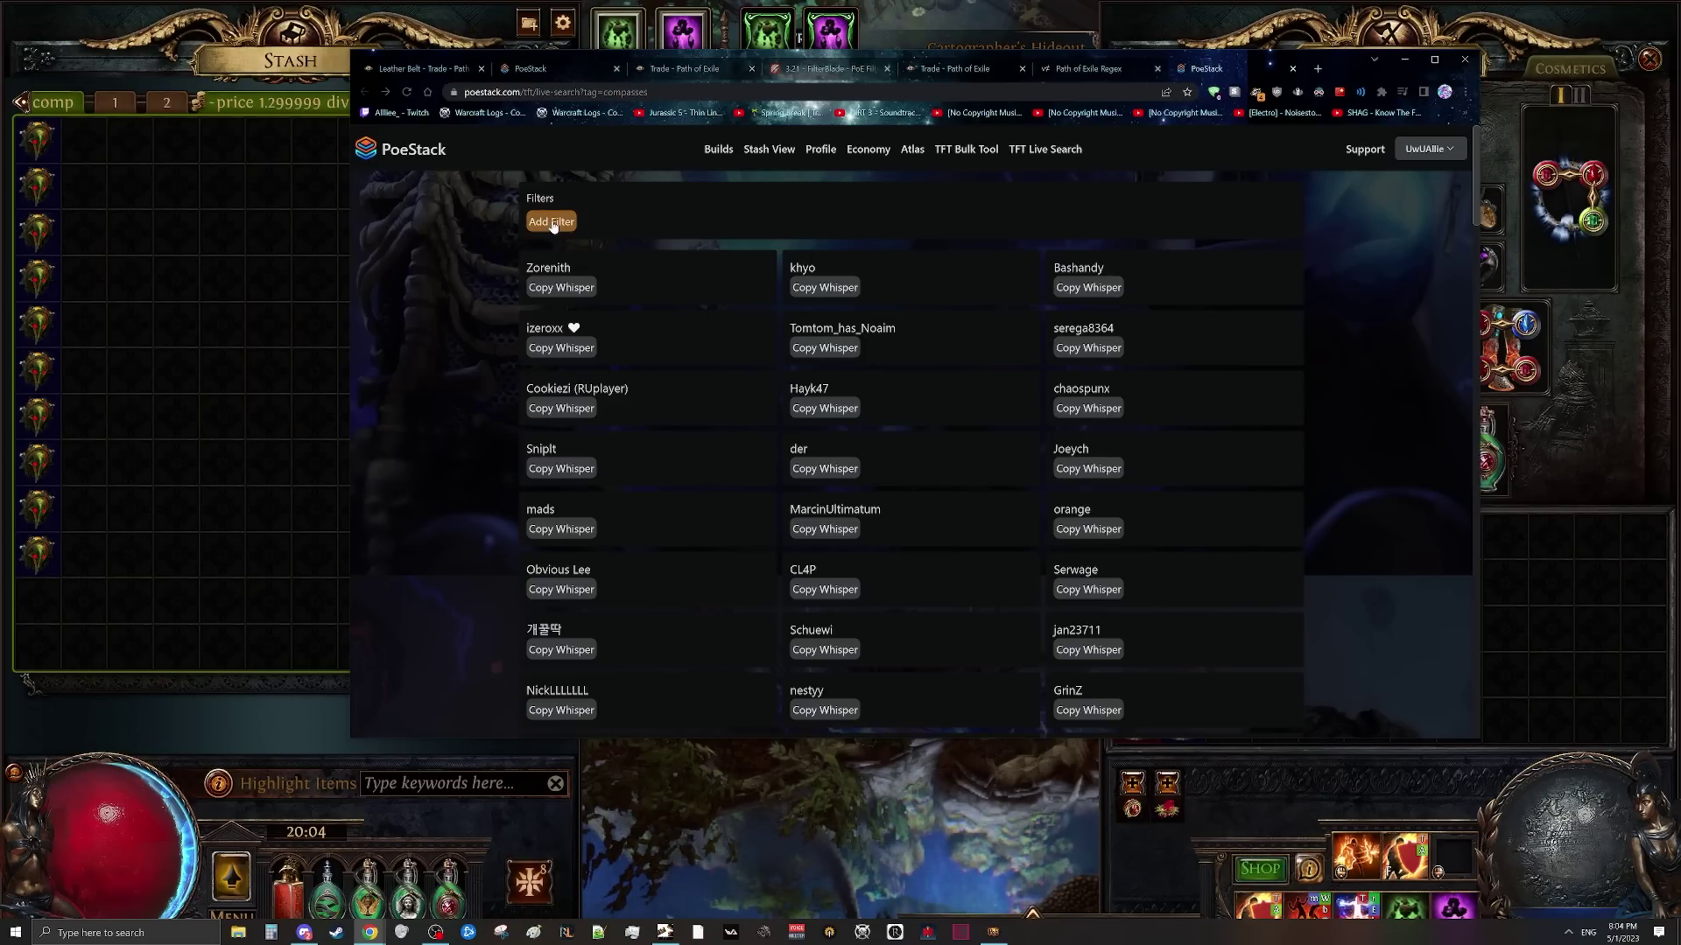
click(551, 224)
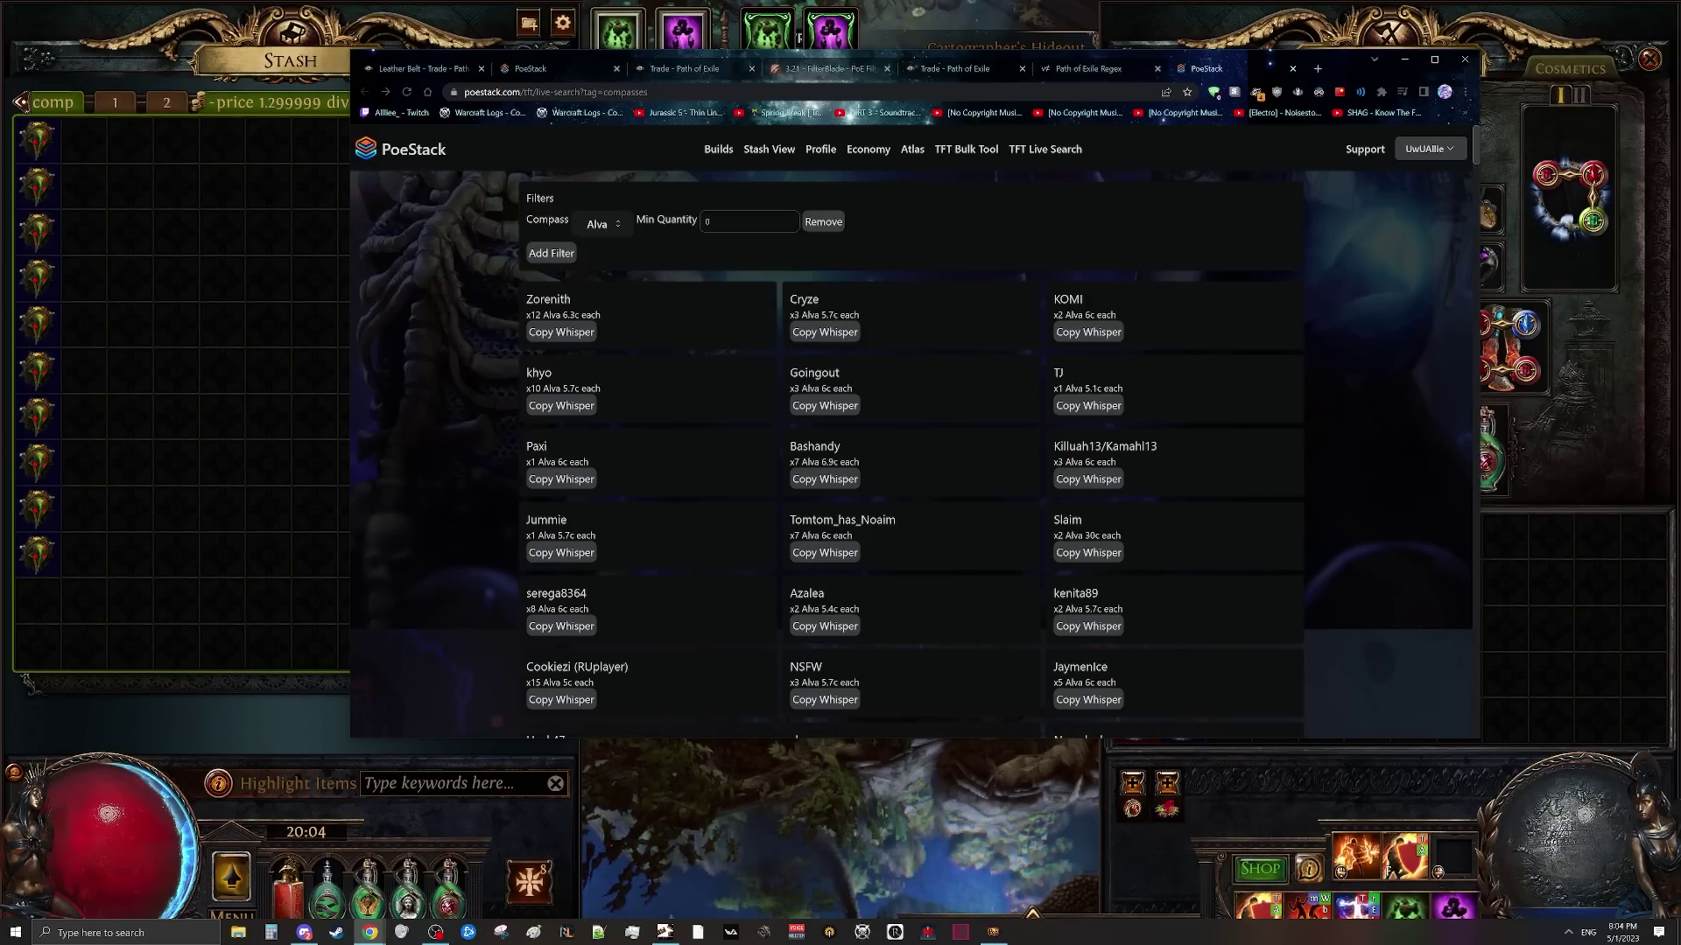
click(596, 226)
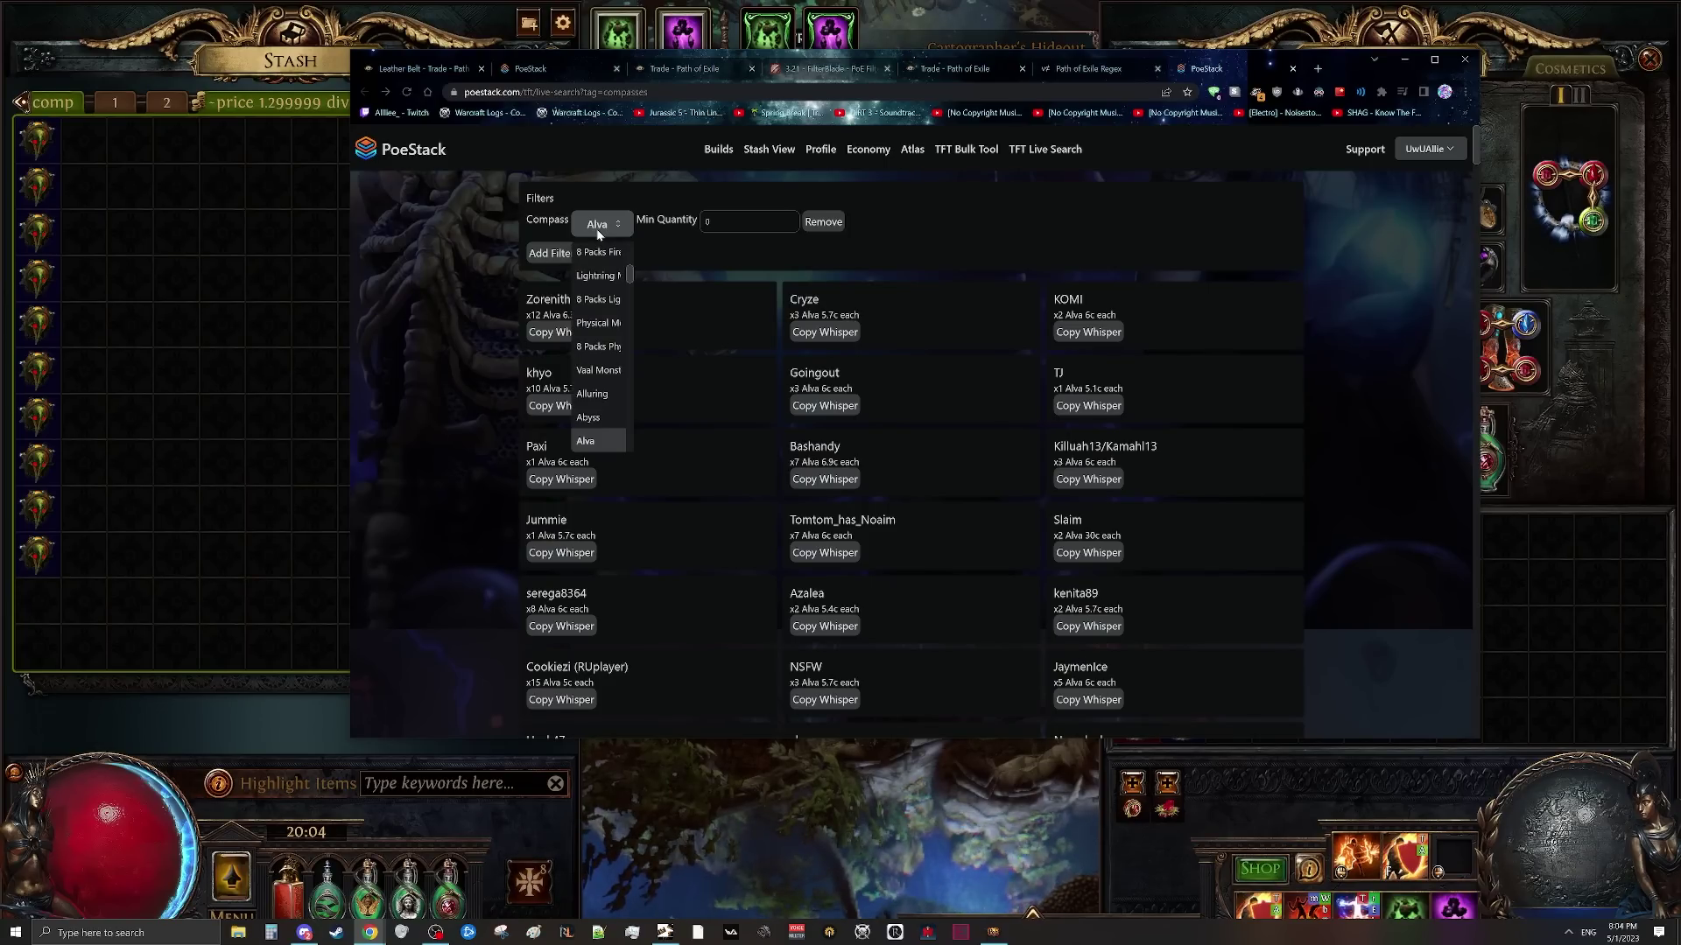
scroll(617, 371, down, 5)
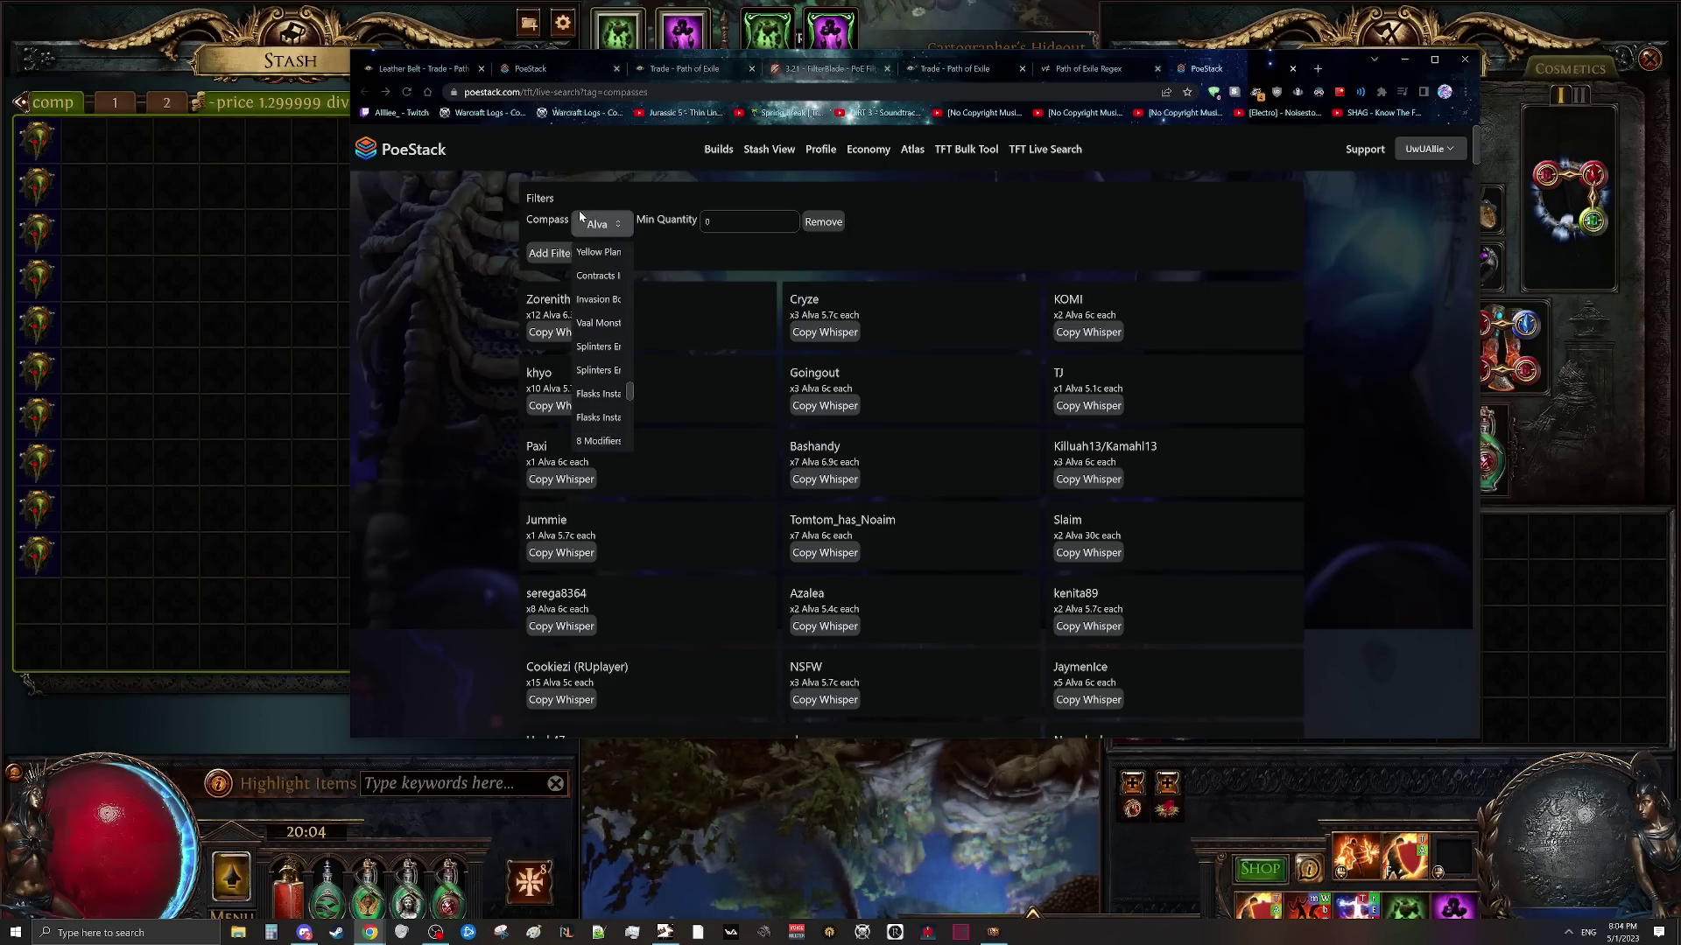
click(599, 440)
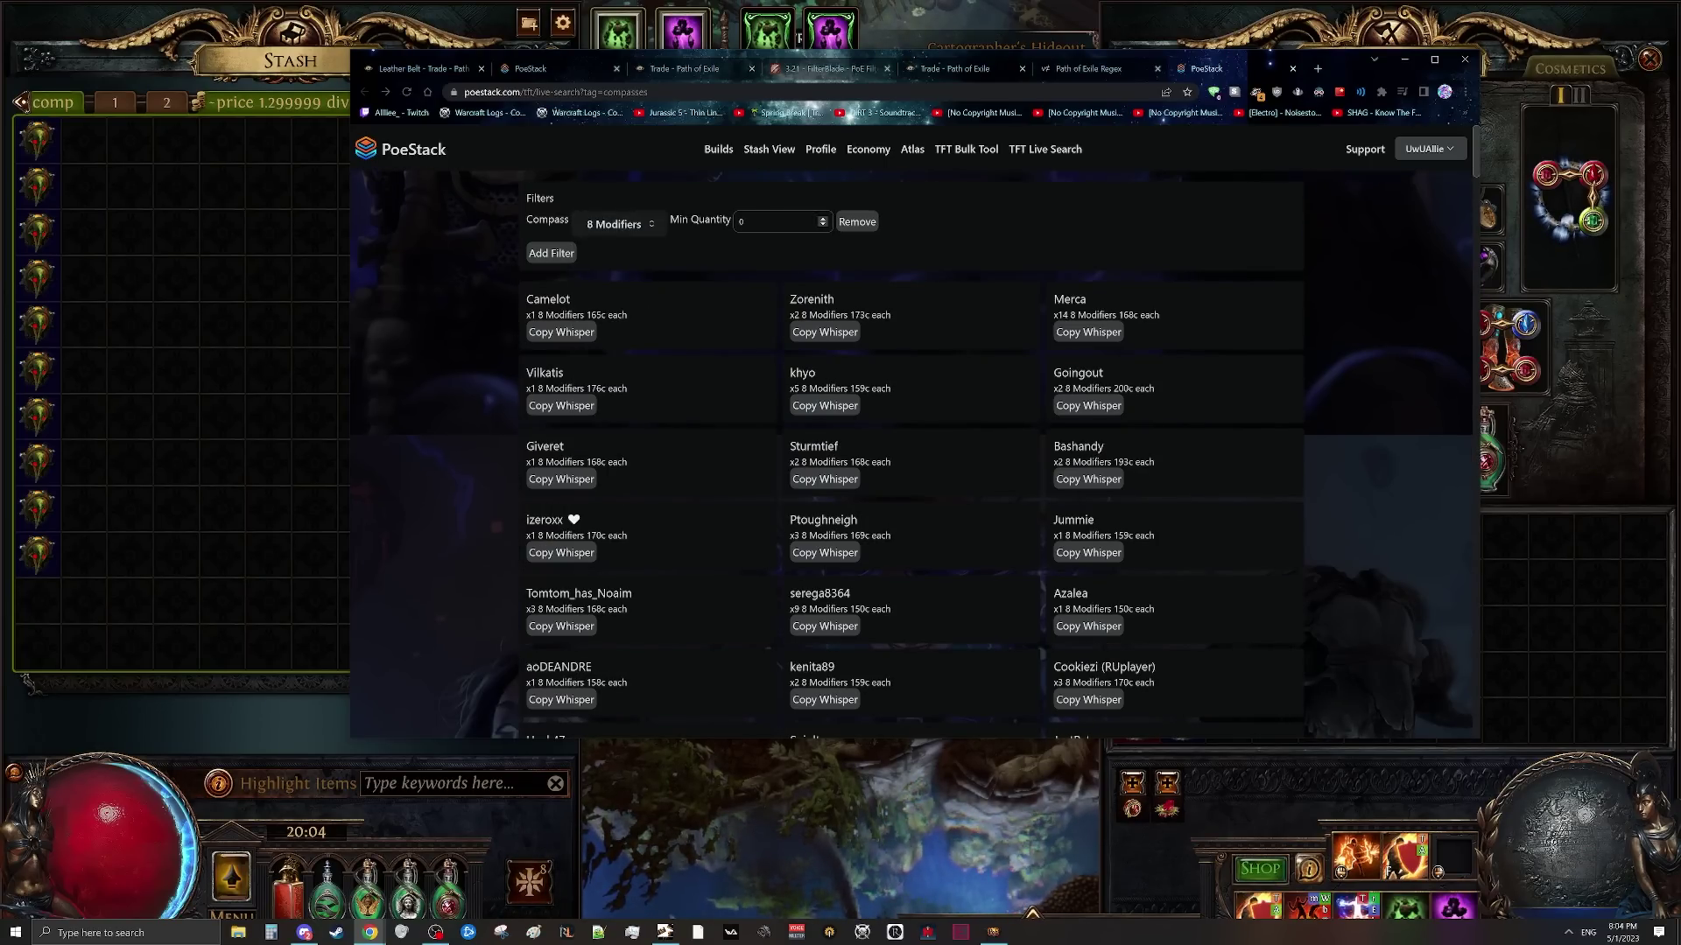
click(726, 235)
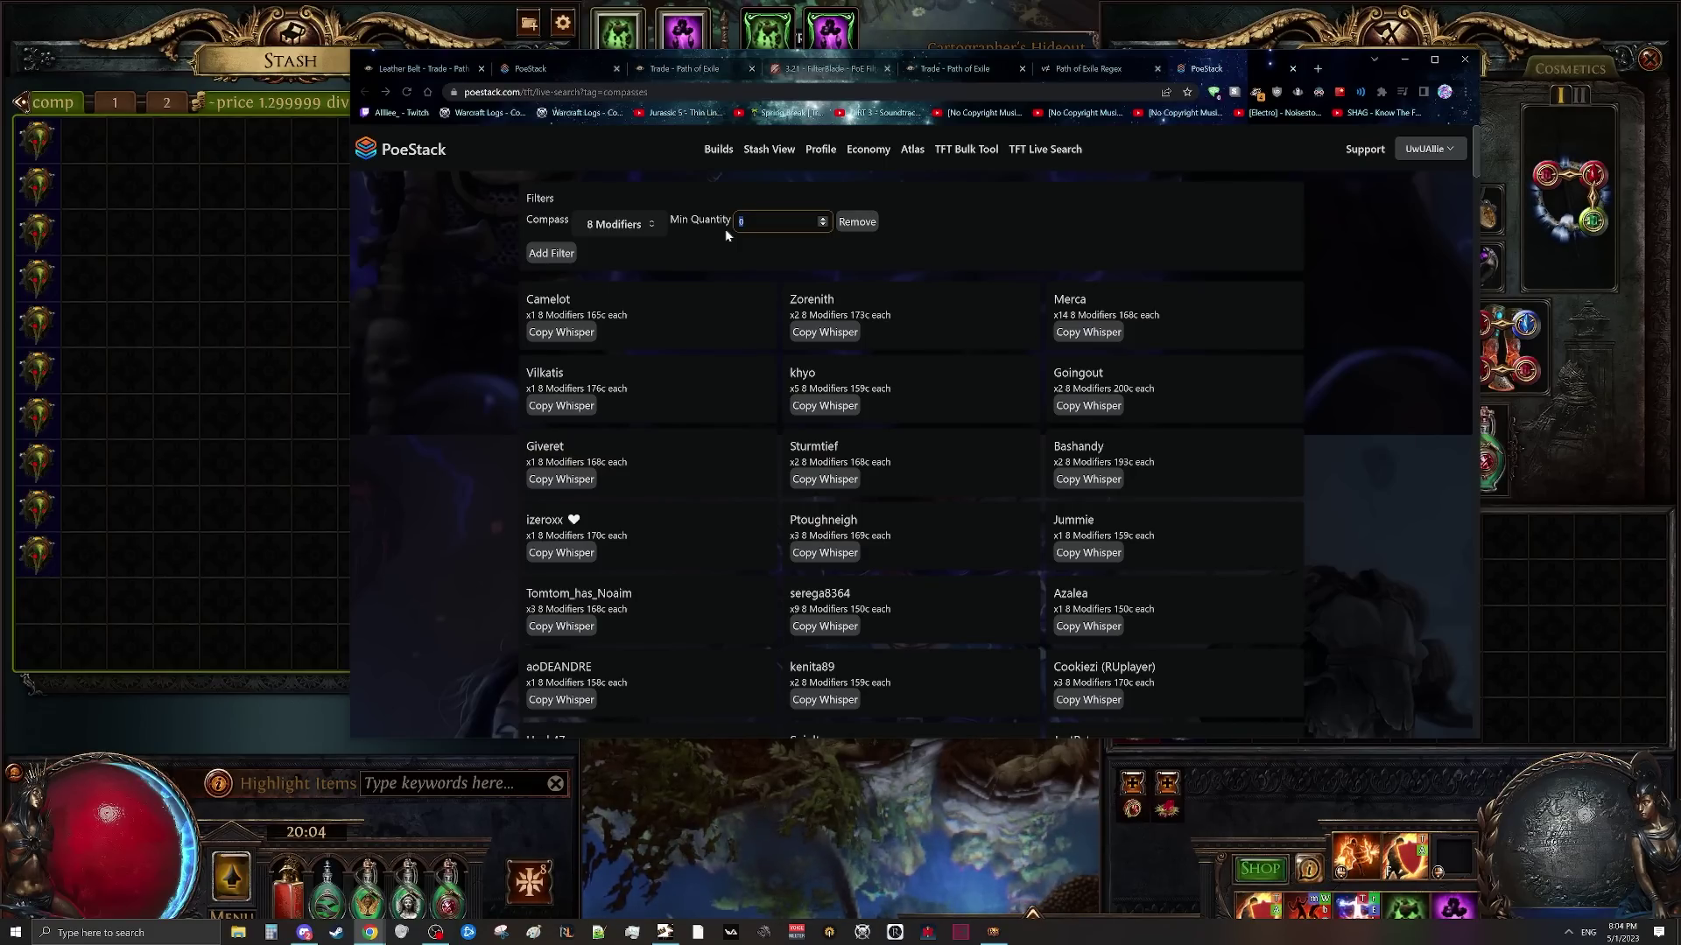
text(20)
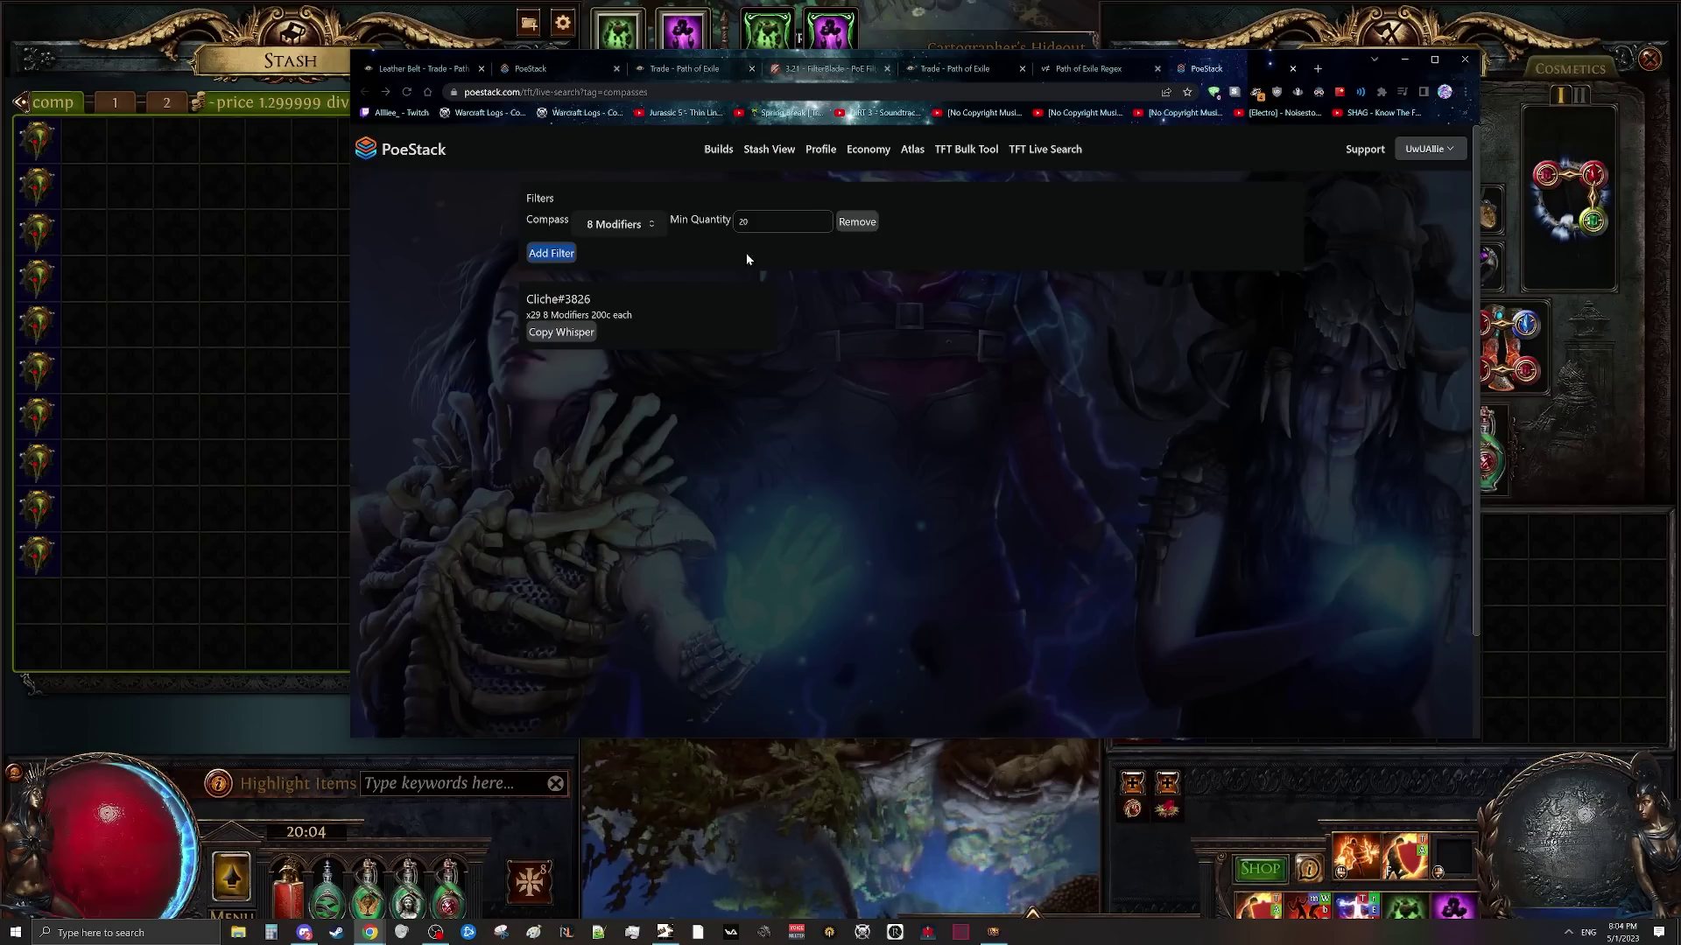
- Check the quantity and price of the matching 8 Modifiers listing and copy its whisper message
click(560, 331)
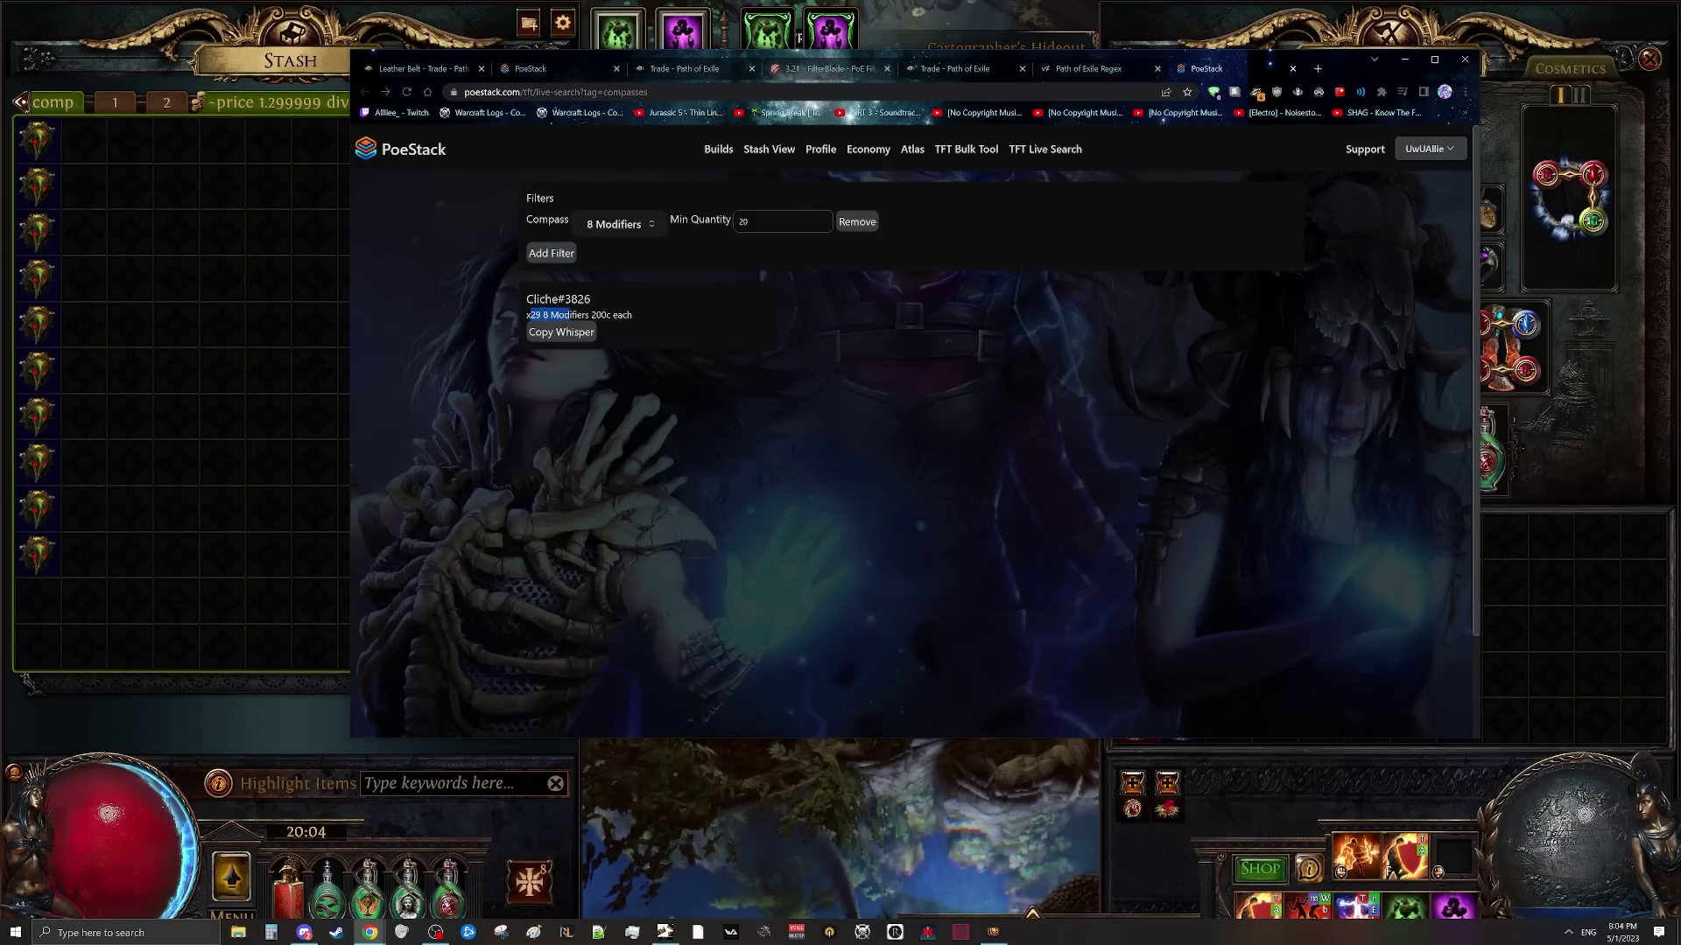
drag(593, 315, 635, 317)
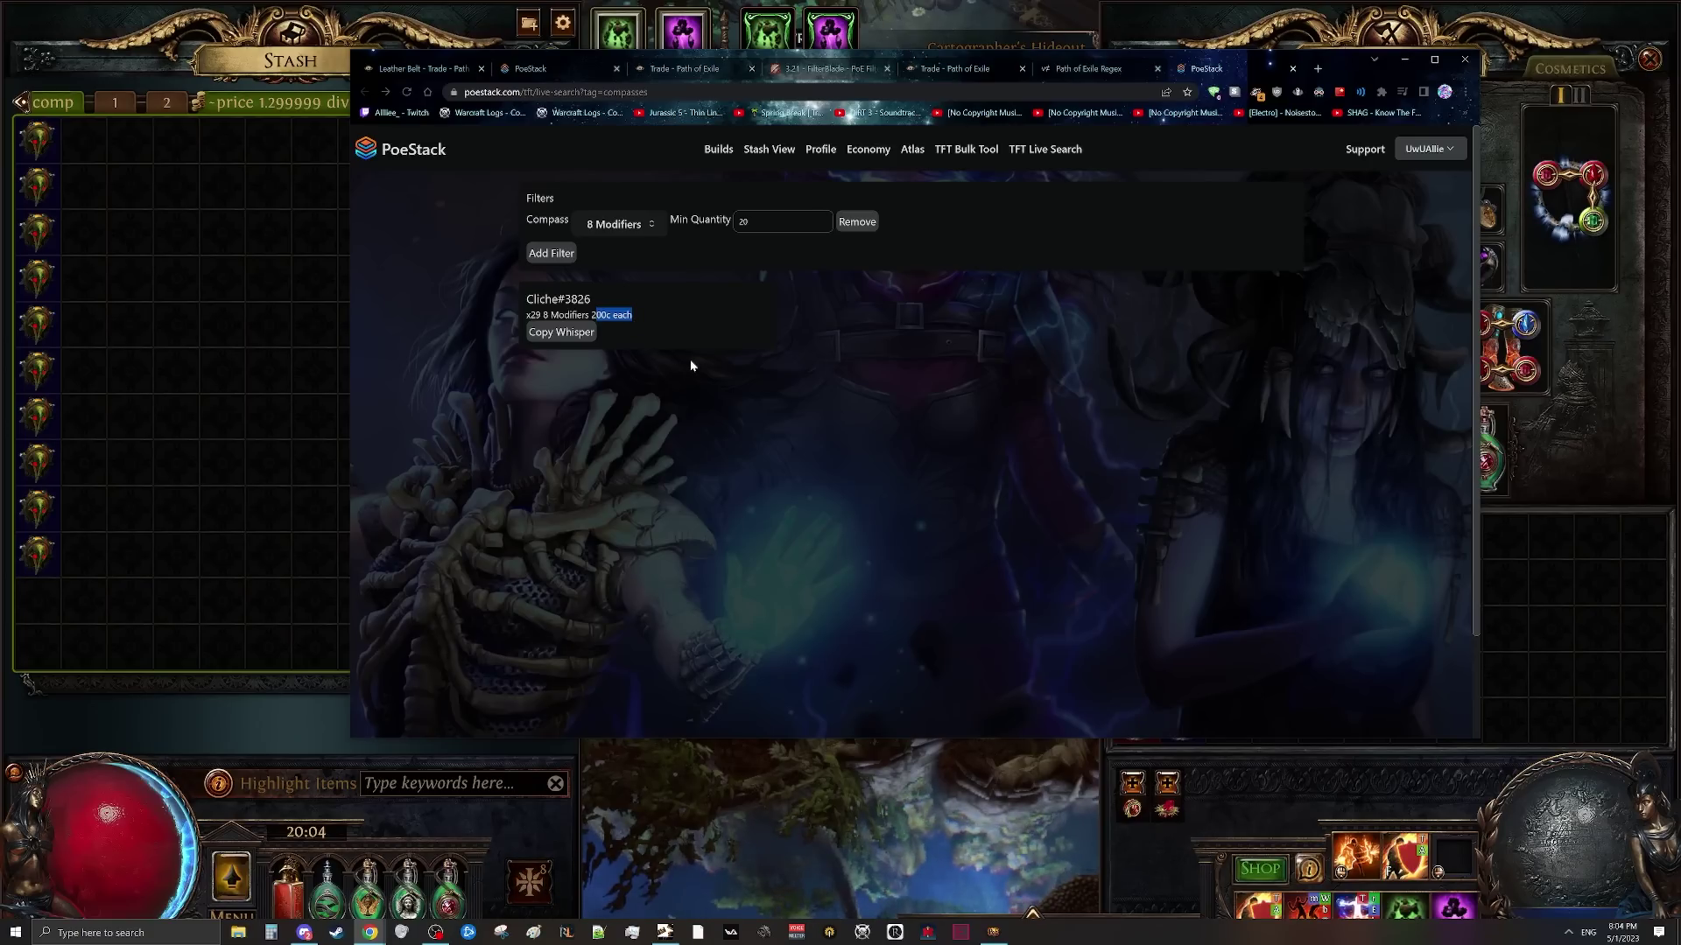
click(664, 394)
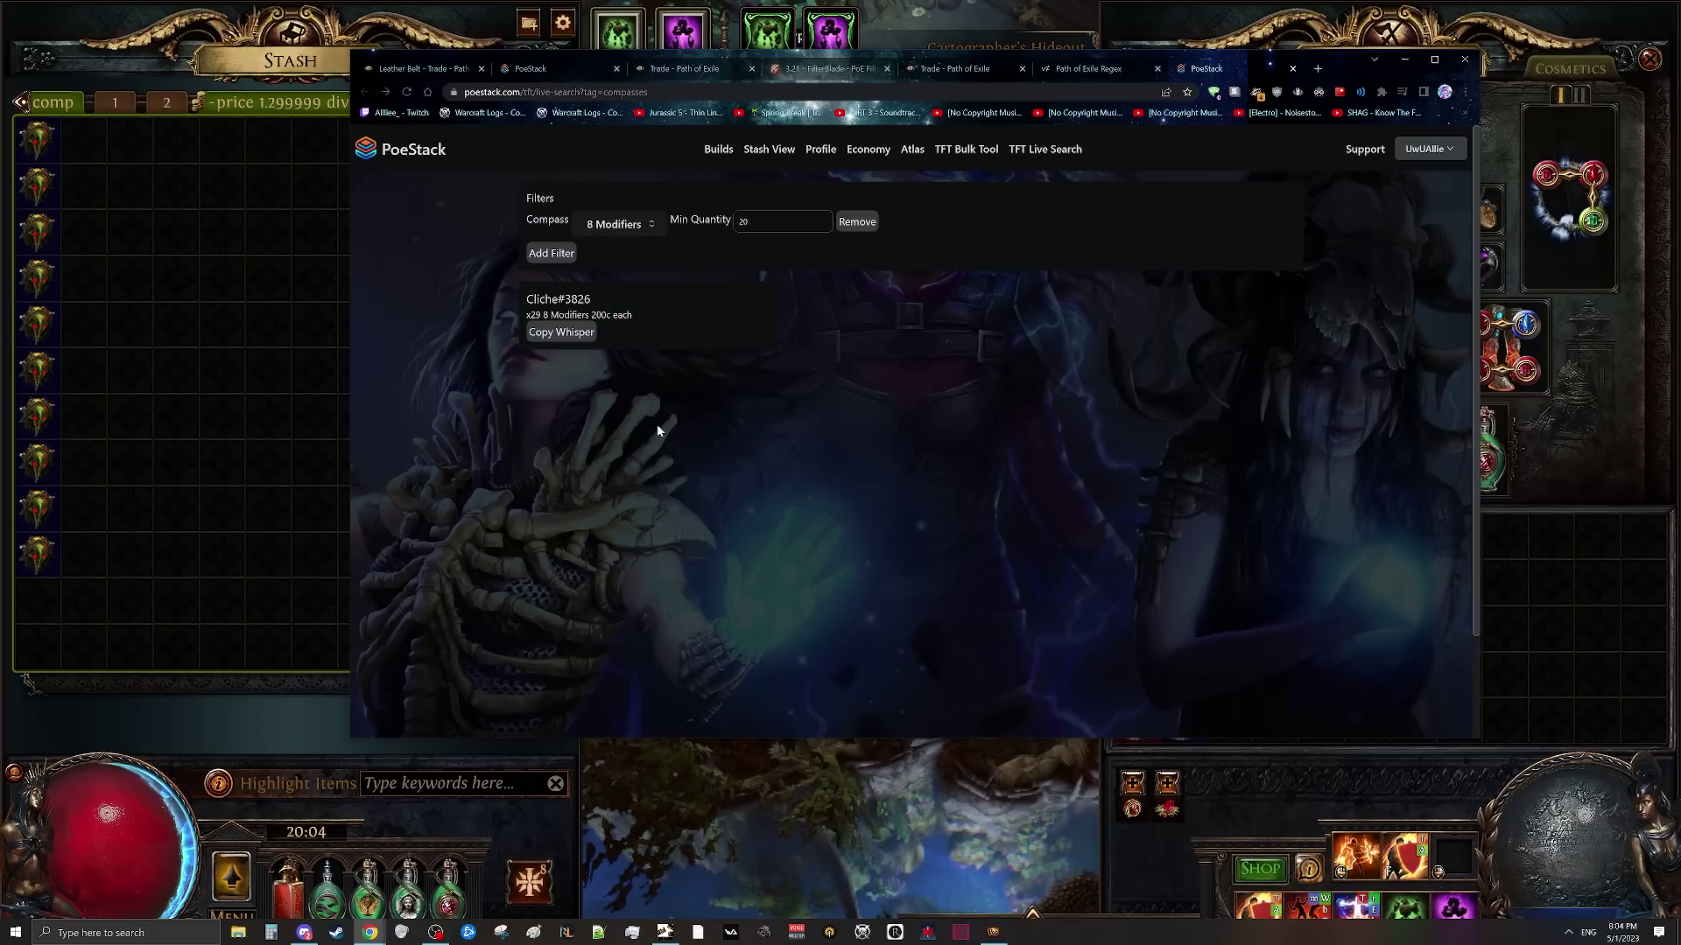
click(554, 341)
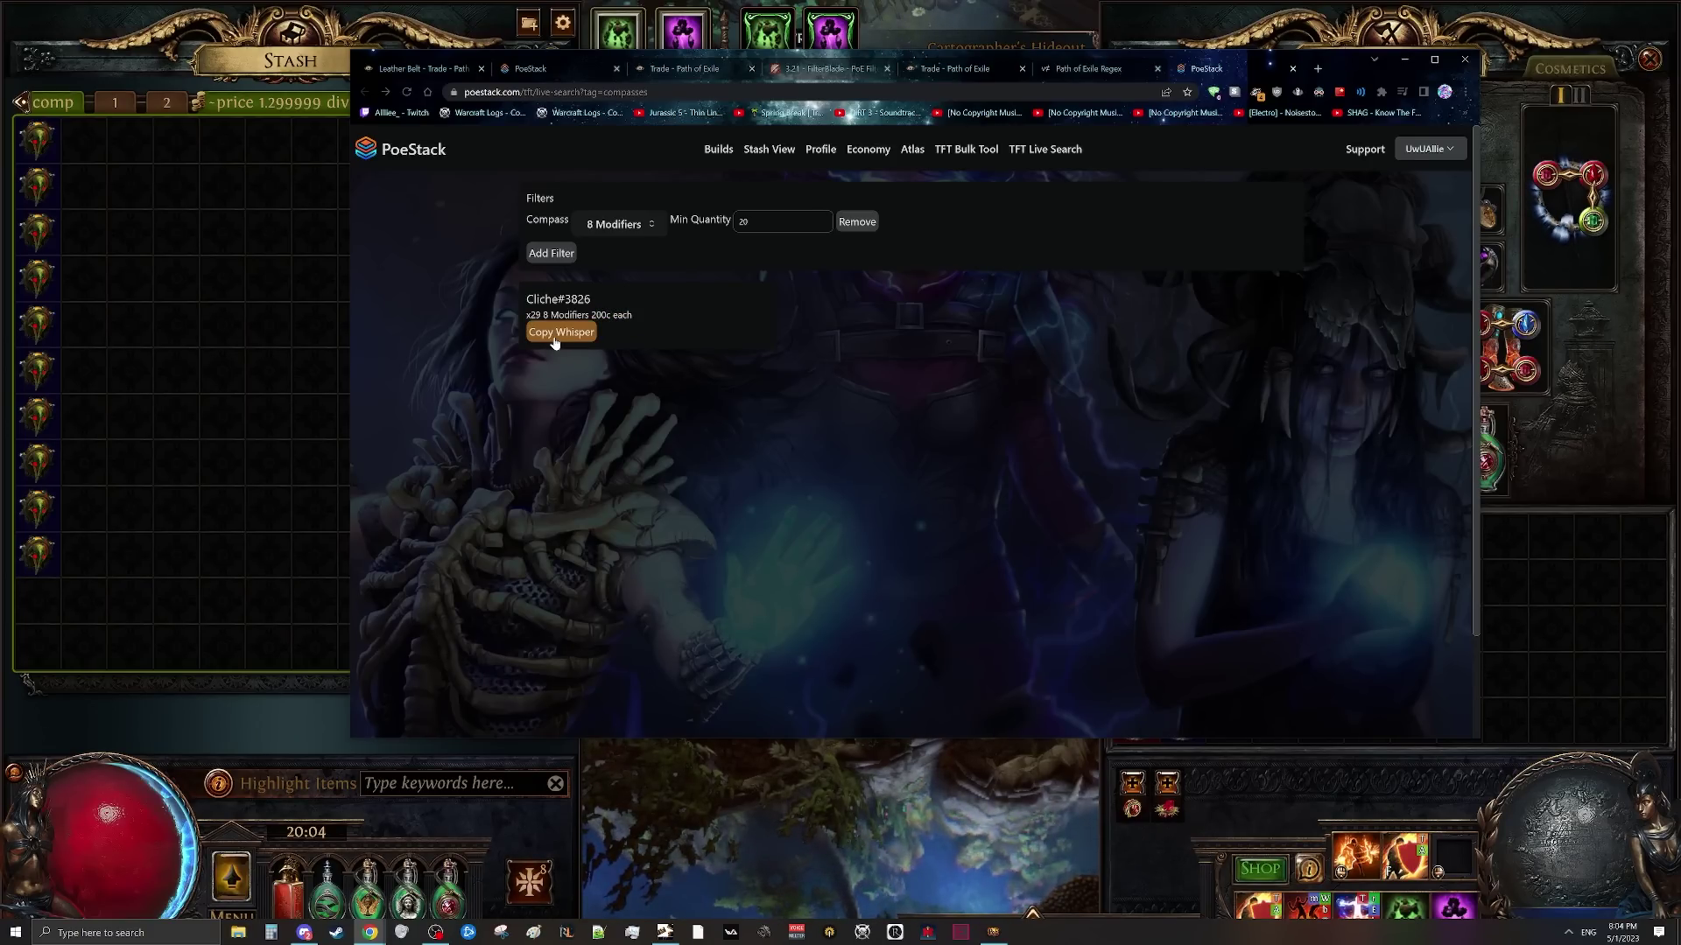
- Switch to Path of Exile and try to whisper the seller "WTB 20 8 Modifiers 200c each. Total 4000c" in chat
click(270, 488)
key(Return)
text(@crucible_hun WTB 20 8 Modifiers 200c each. Total 4000c)
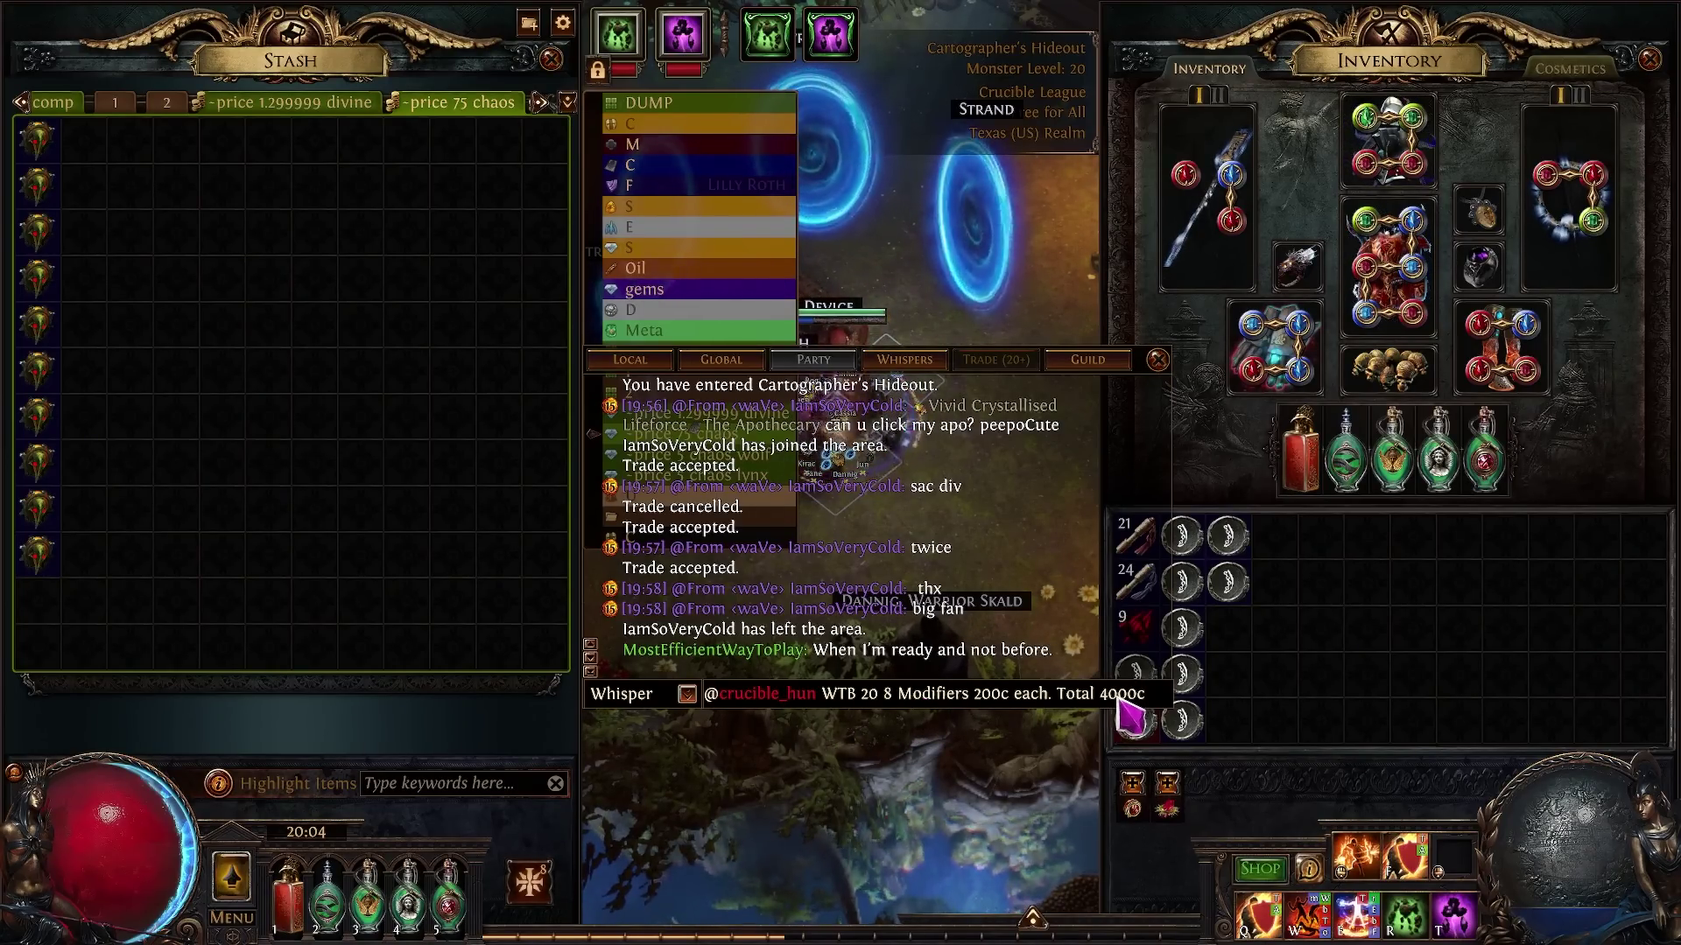
key(Return)
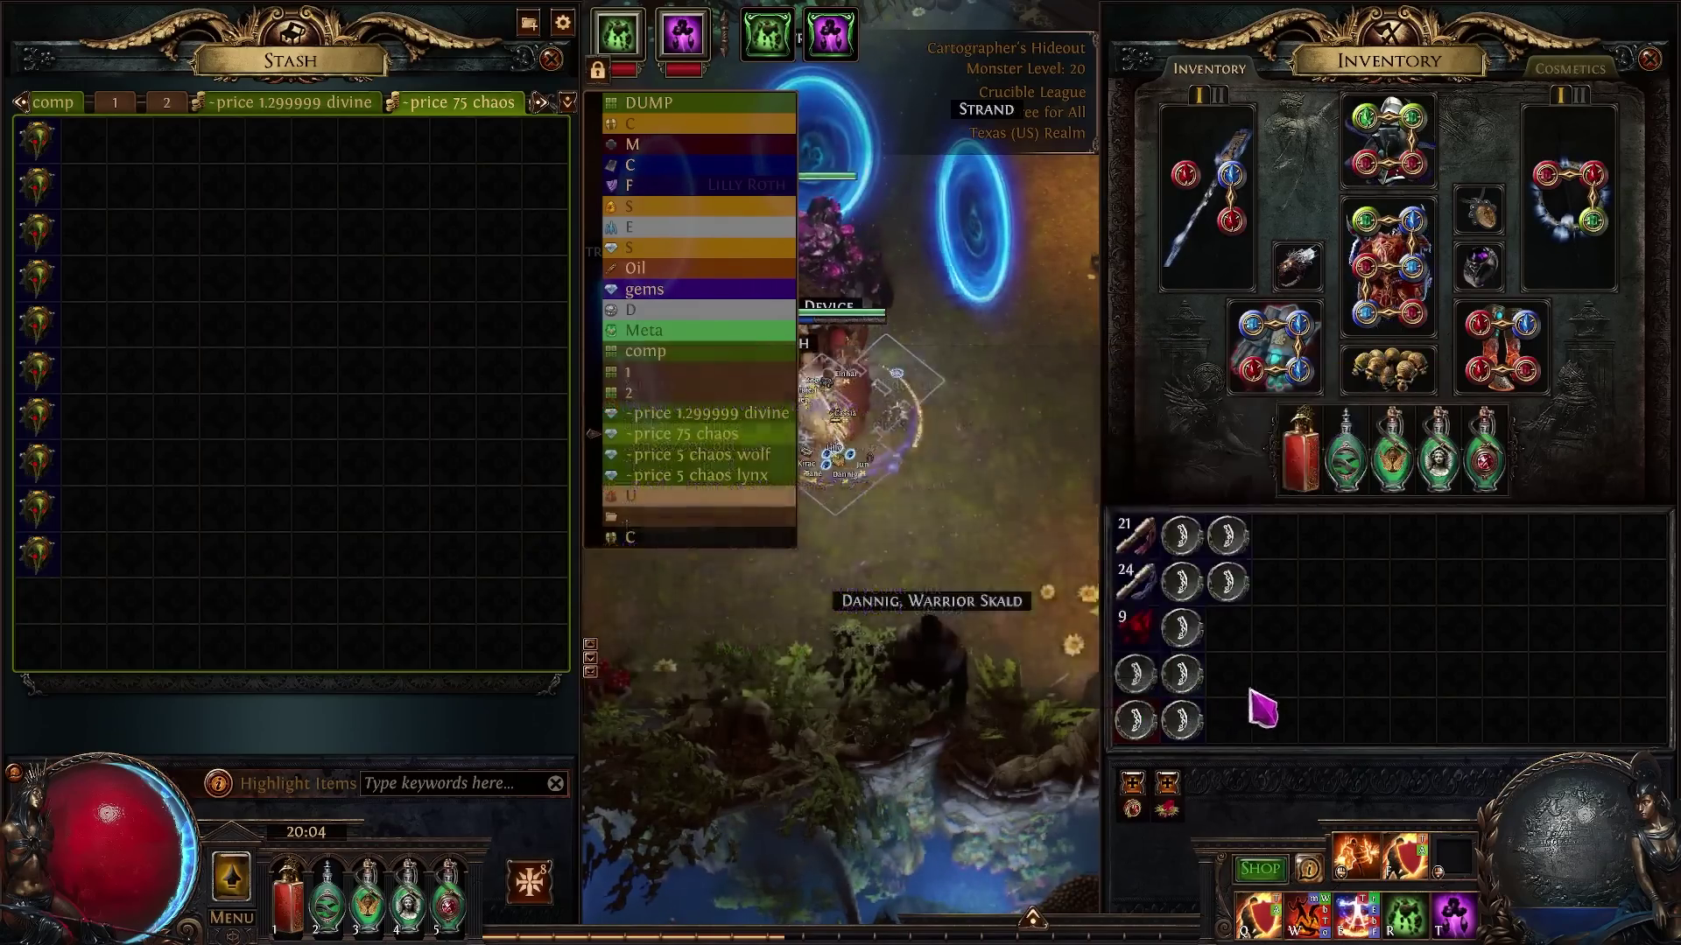
- Enter the copied whisper for 20 8 Modifiers at 200c each in the game chat again and open the orange currency stash tab C
key(alt+Tab)
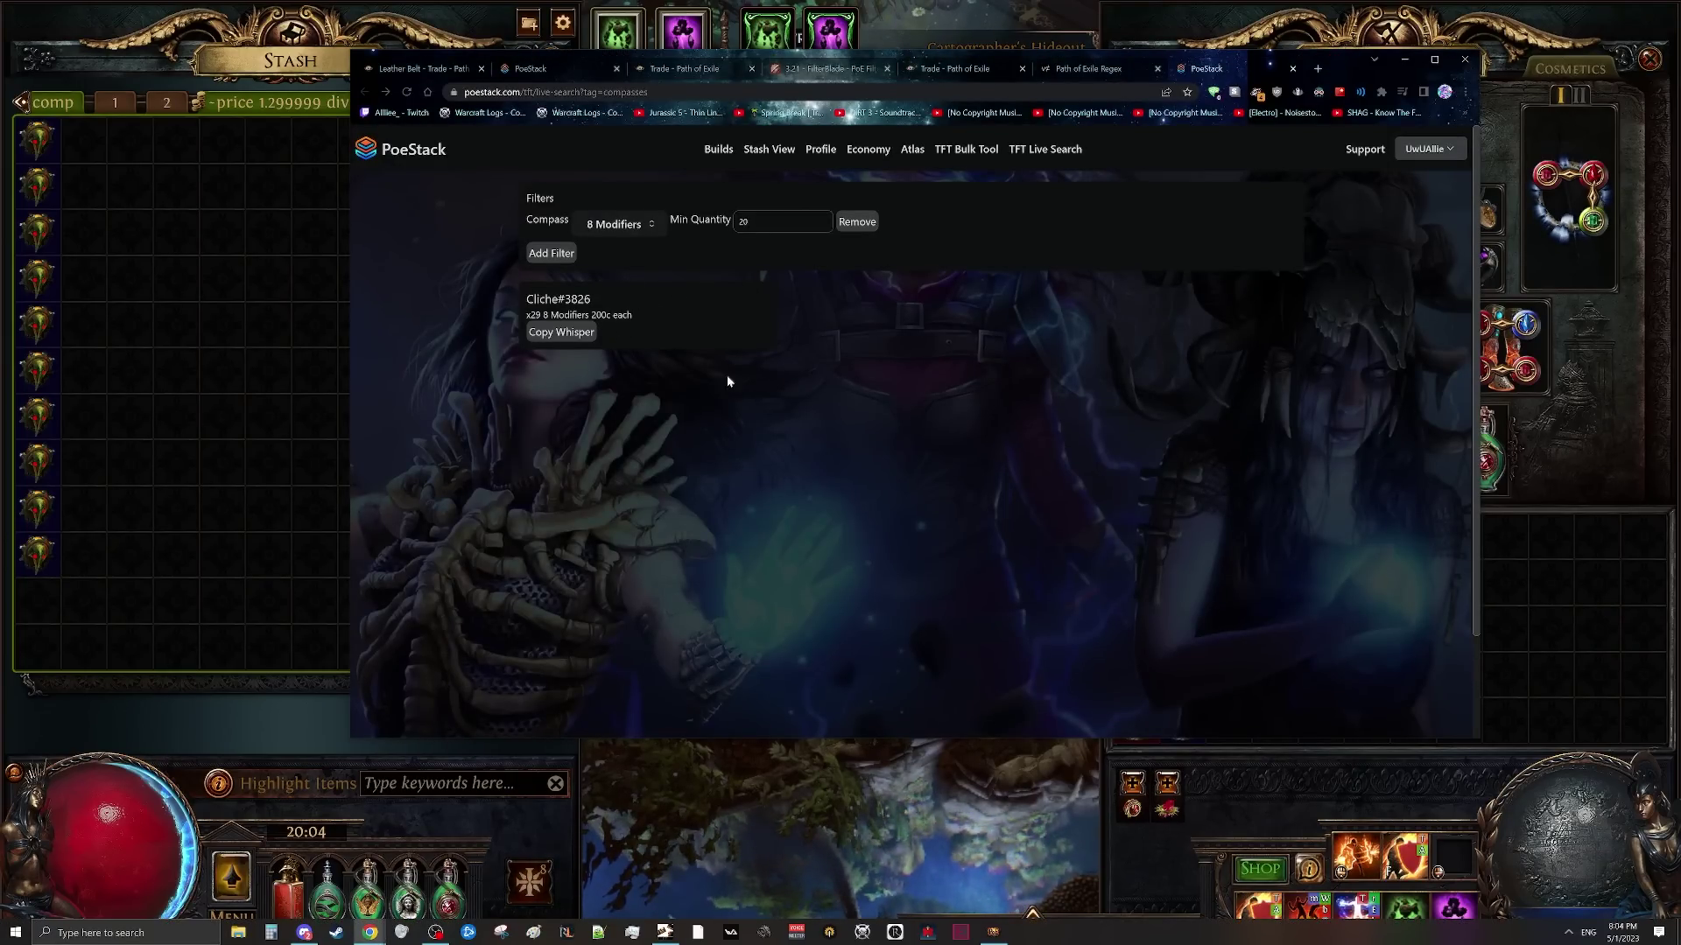
key(alt+Tab)
key(Return)
text(@crucible_hun WTB 20 8 Modifiers 200c each. Total 4000c)
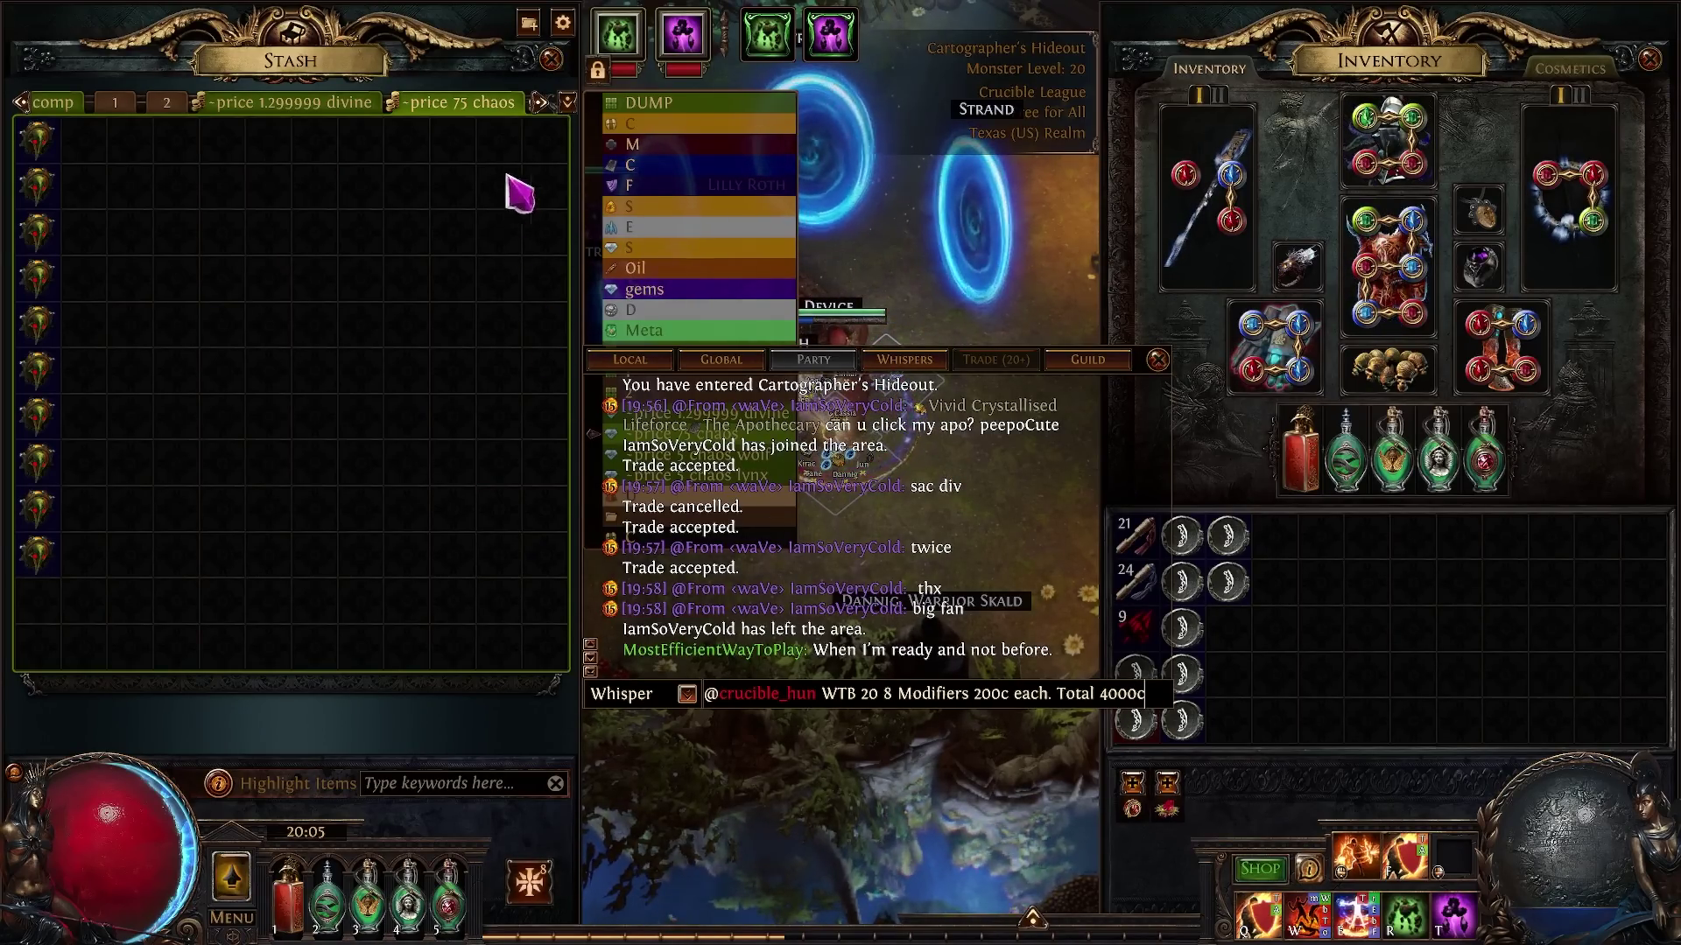
click(643, 127)
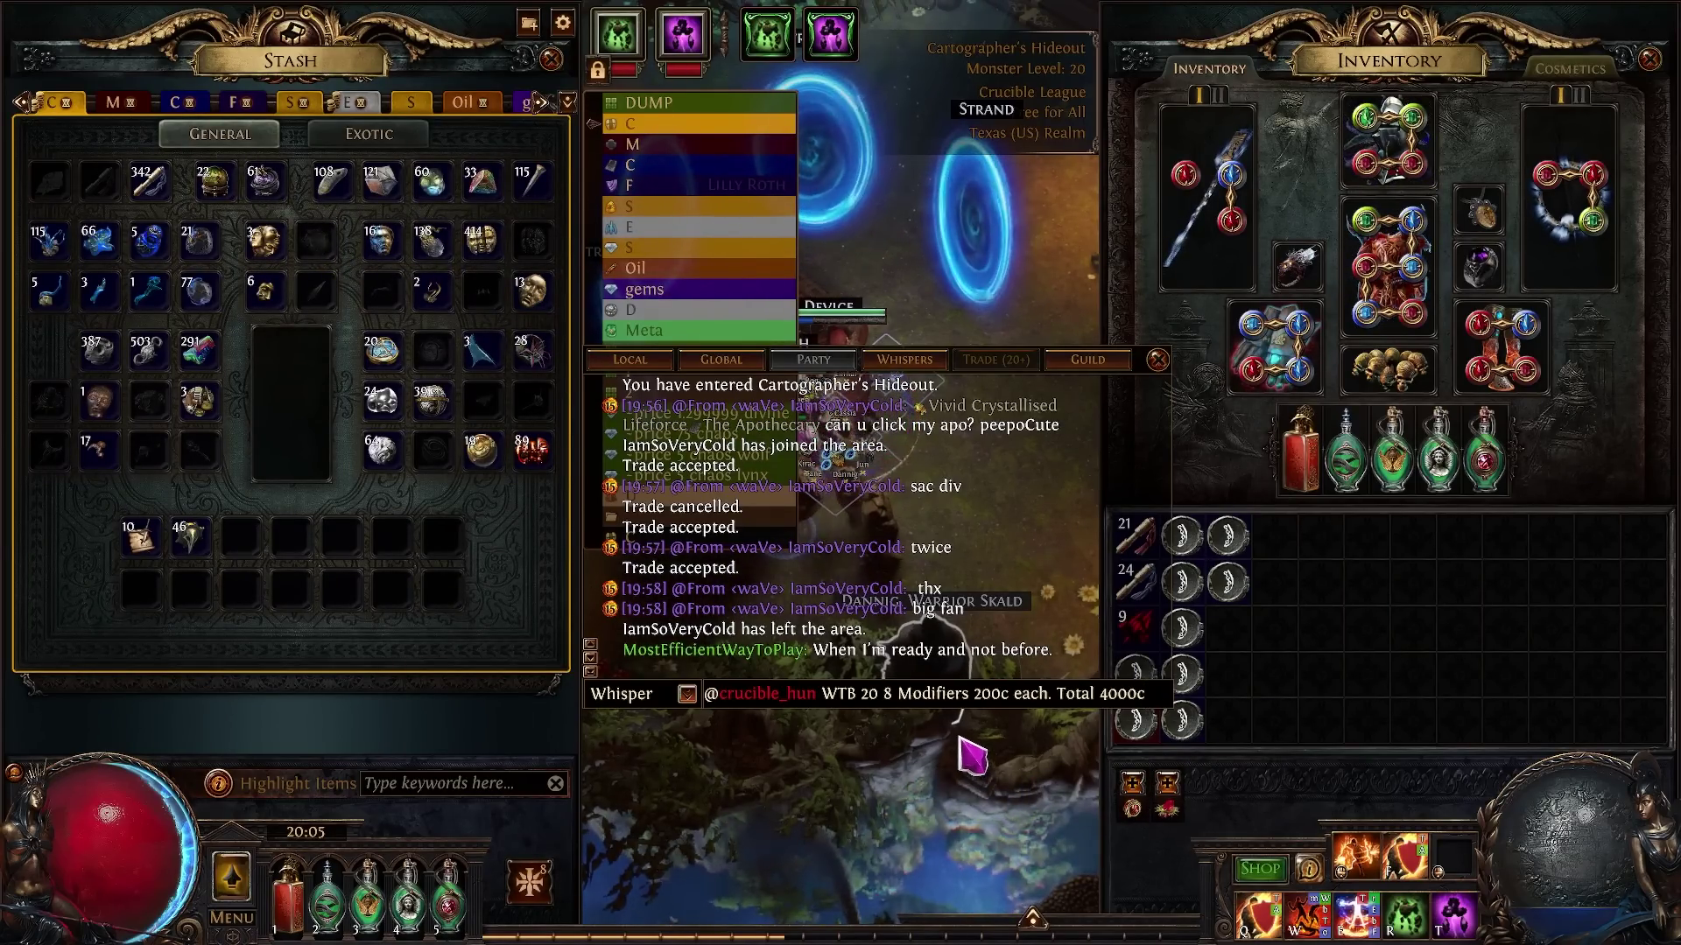
- Switch back to the PoeStack live search and set the 8 Modifiers minimum quantity to 10
key(alt+Tab)
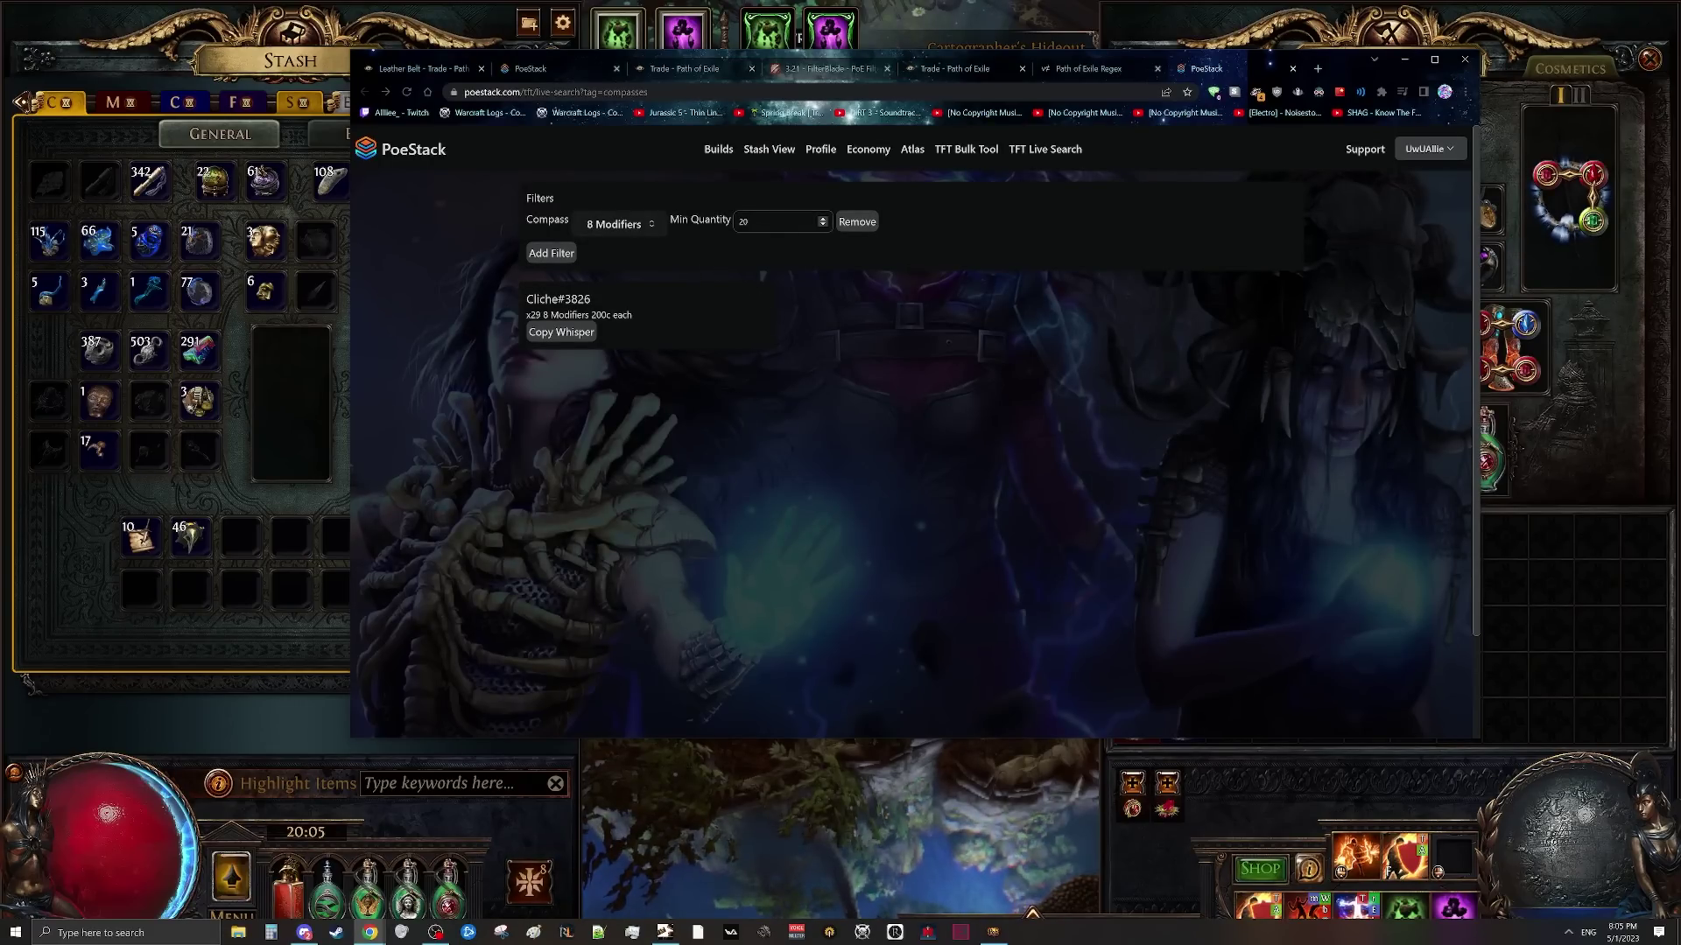
double_click(743, 222)
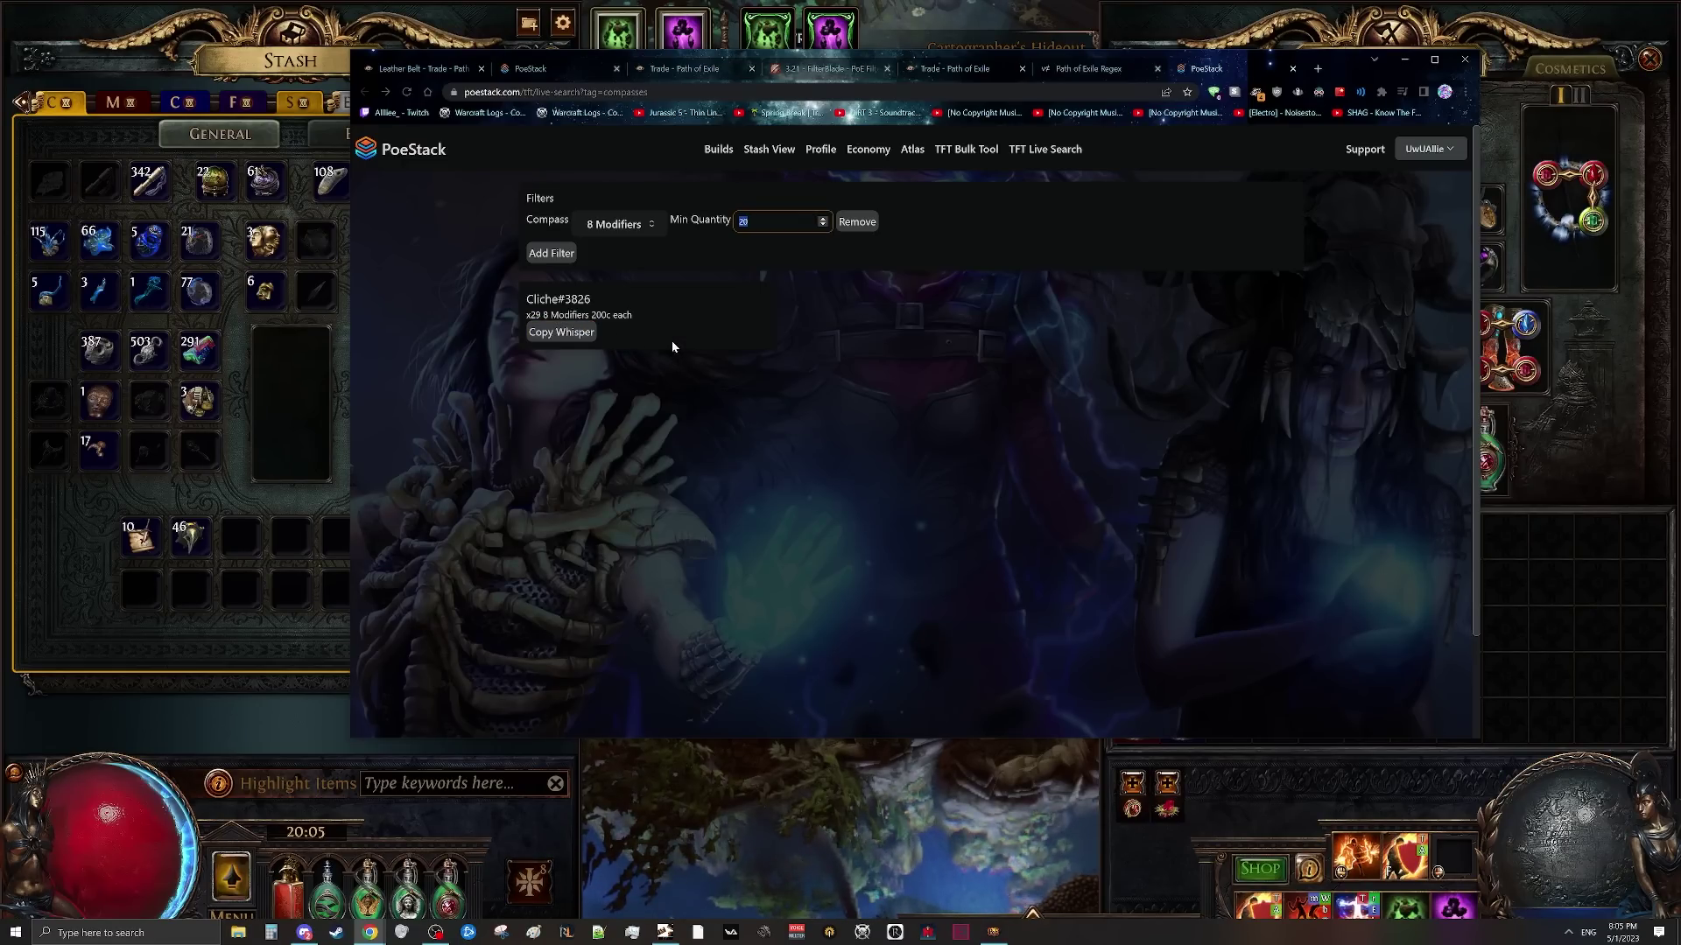
text(10)
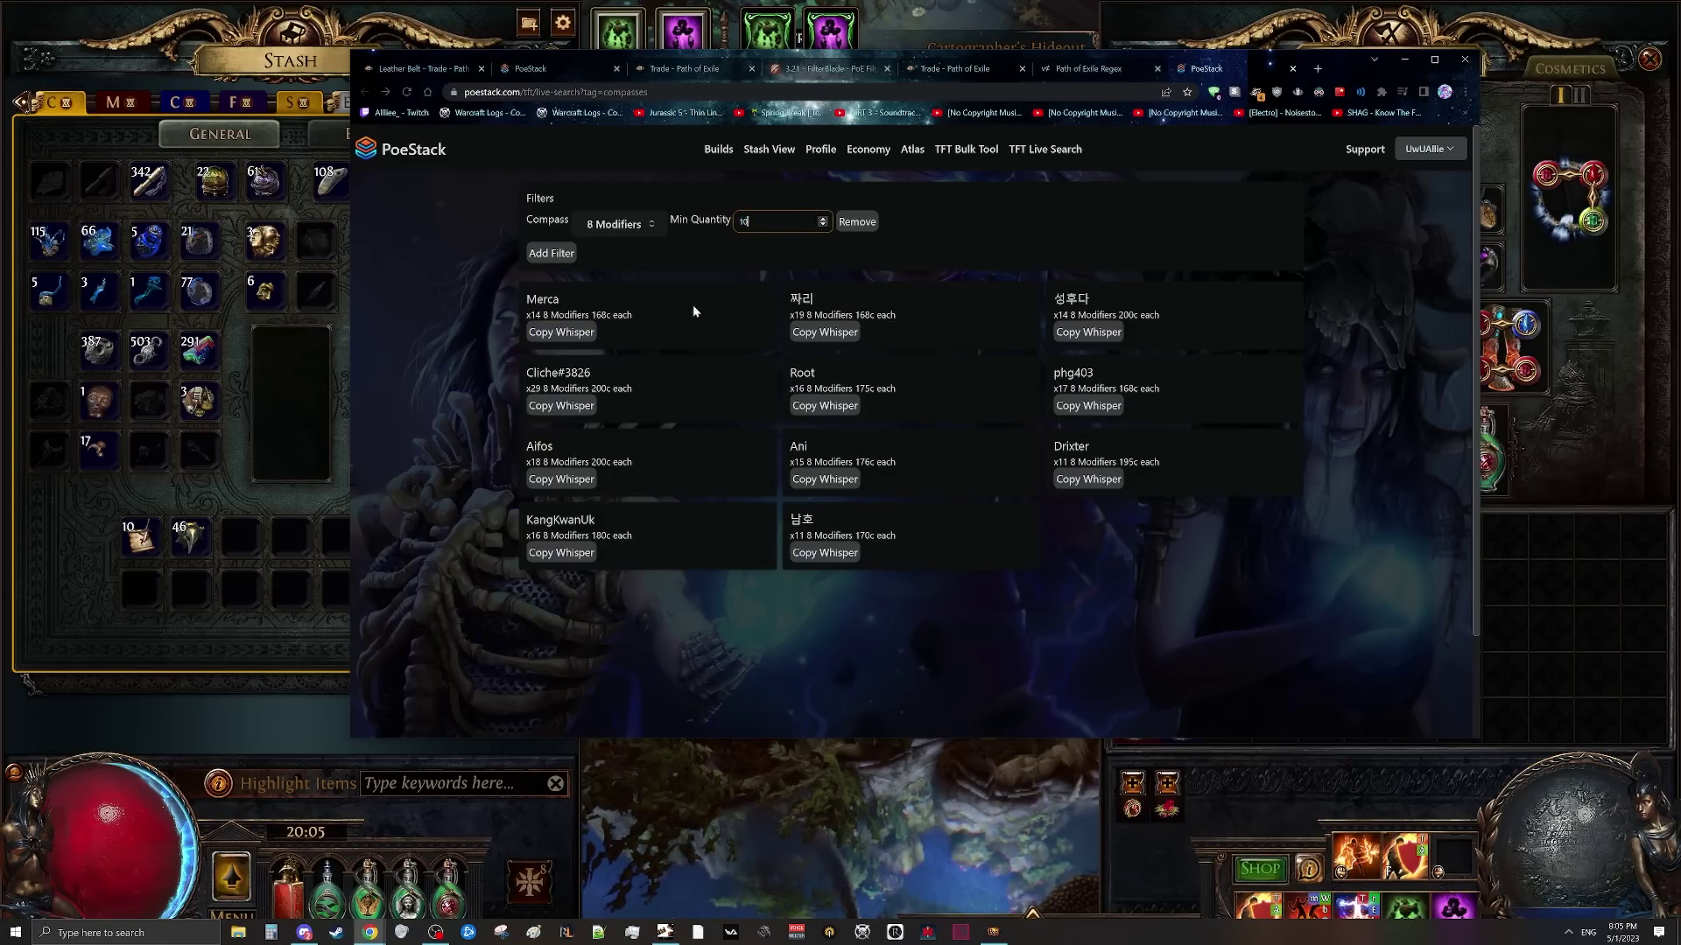
- Add a second compass filter for Mirror of Delirium to the live search
click(563, 255)
click(596, 257)
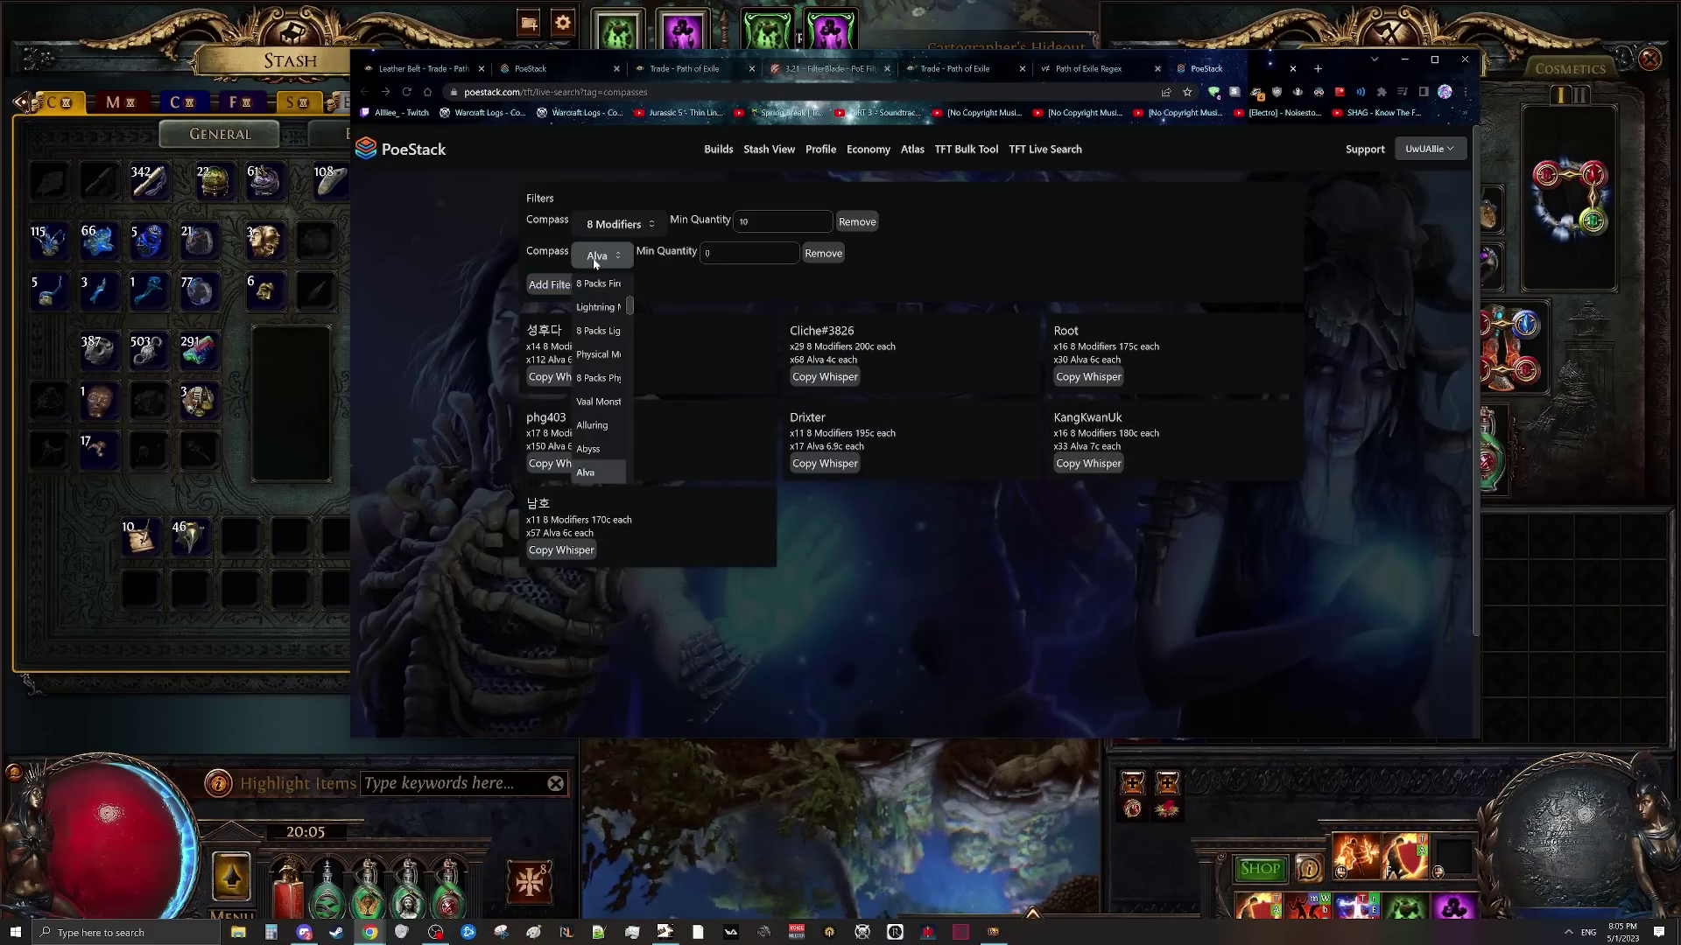
key(d)
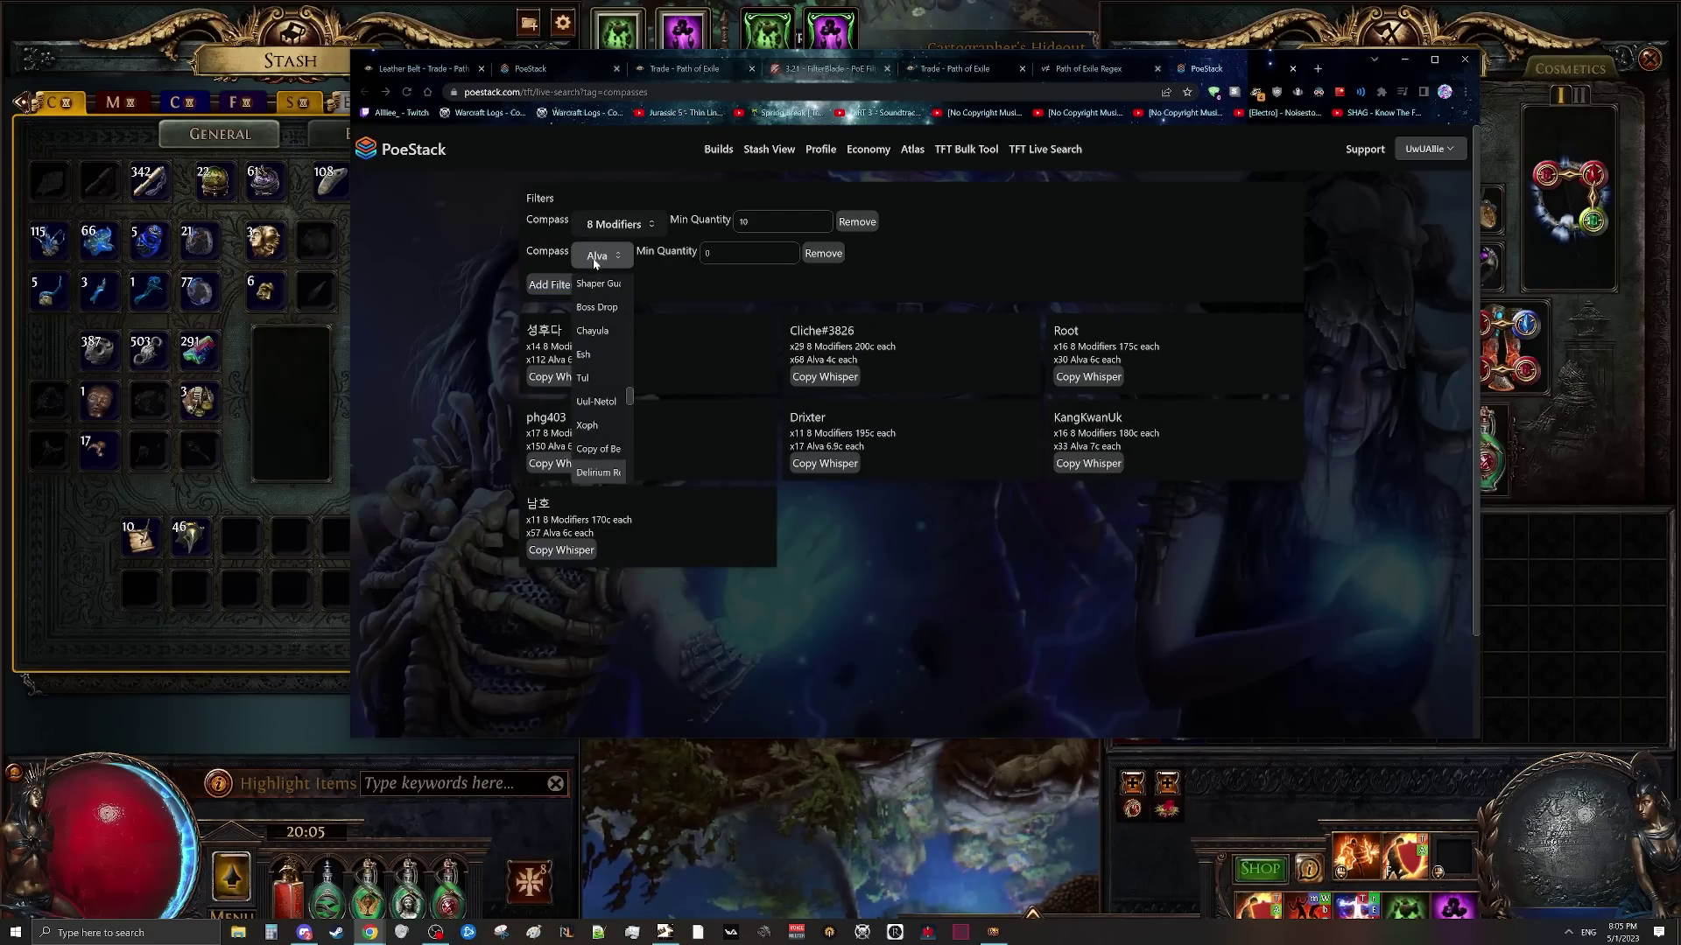
key(Down)
key(Down)
key(Down)
key(Down)
key(Down)
key(Down)
key(Down)
key(Down)
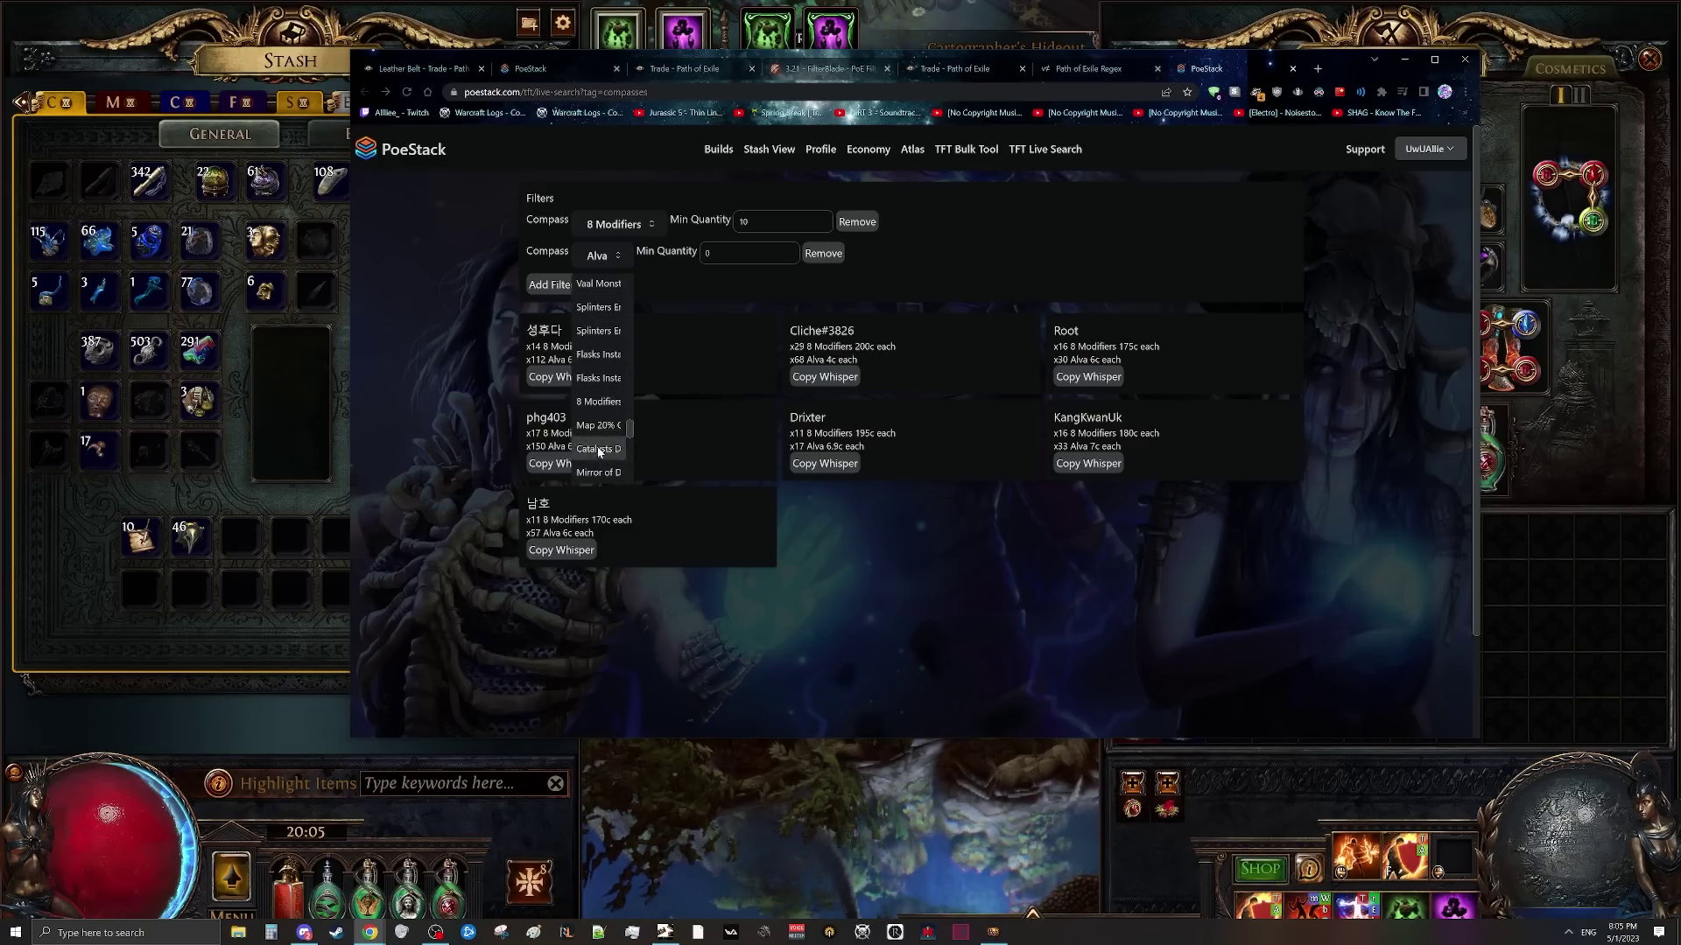
click(606, 473)
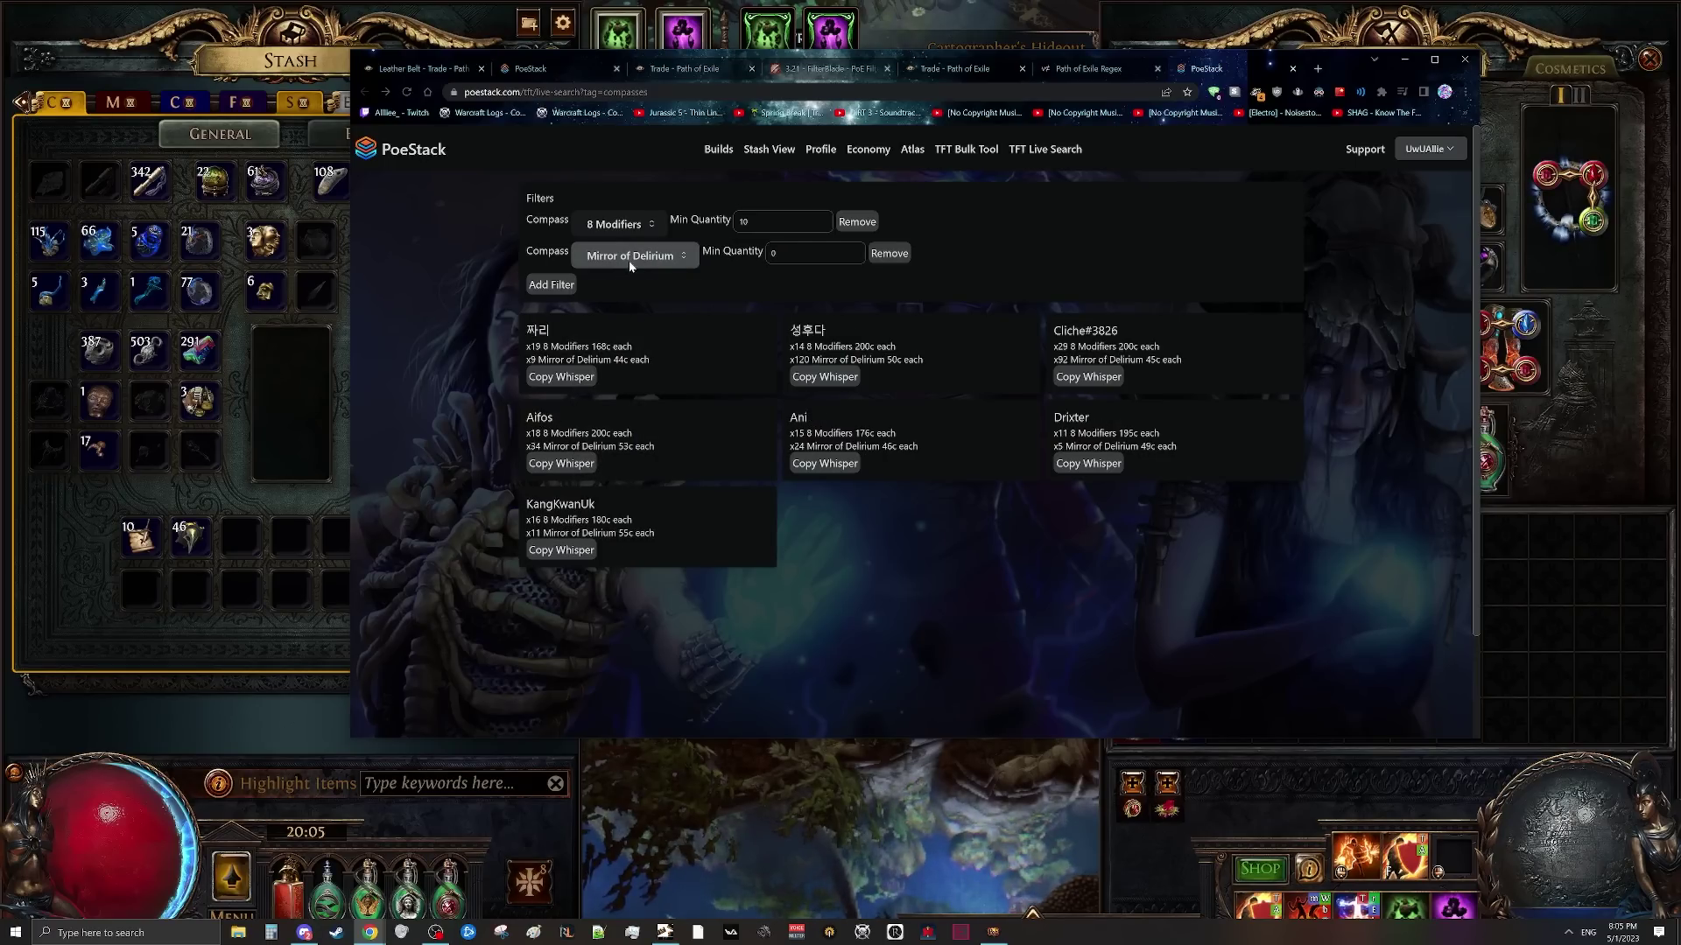
- Set the Mirror of Delirium filter's minimum quantity to 10
click(637, 261)
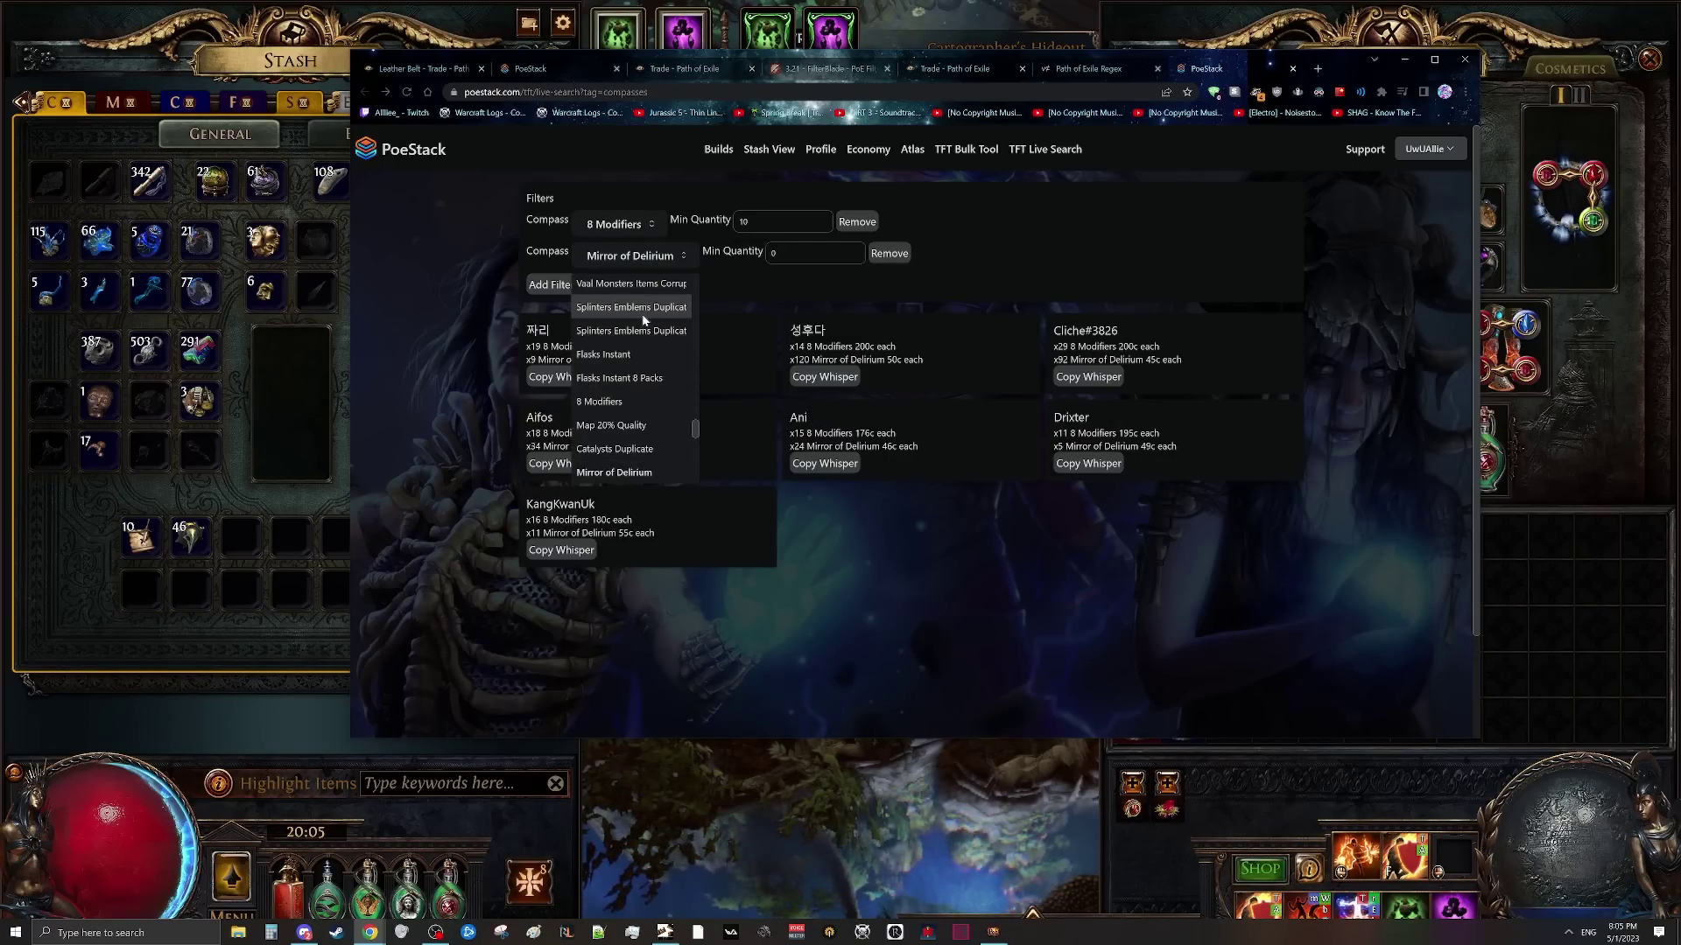
scroll(653, 397, down, 1)
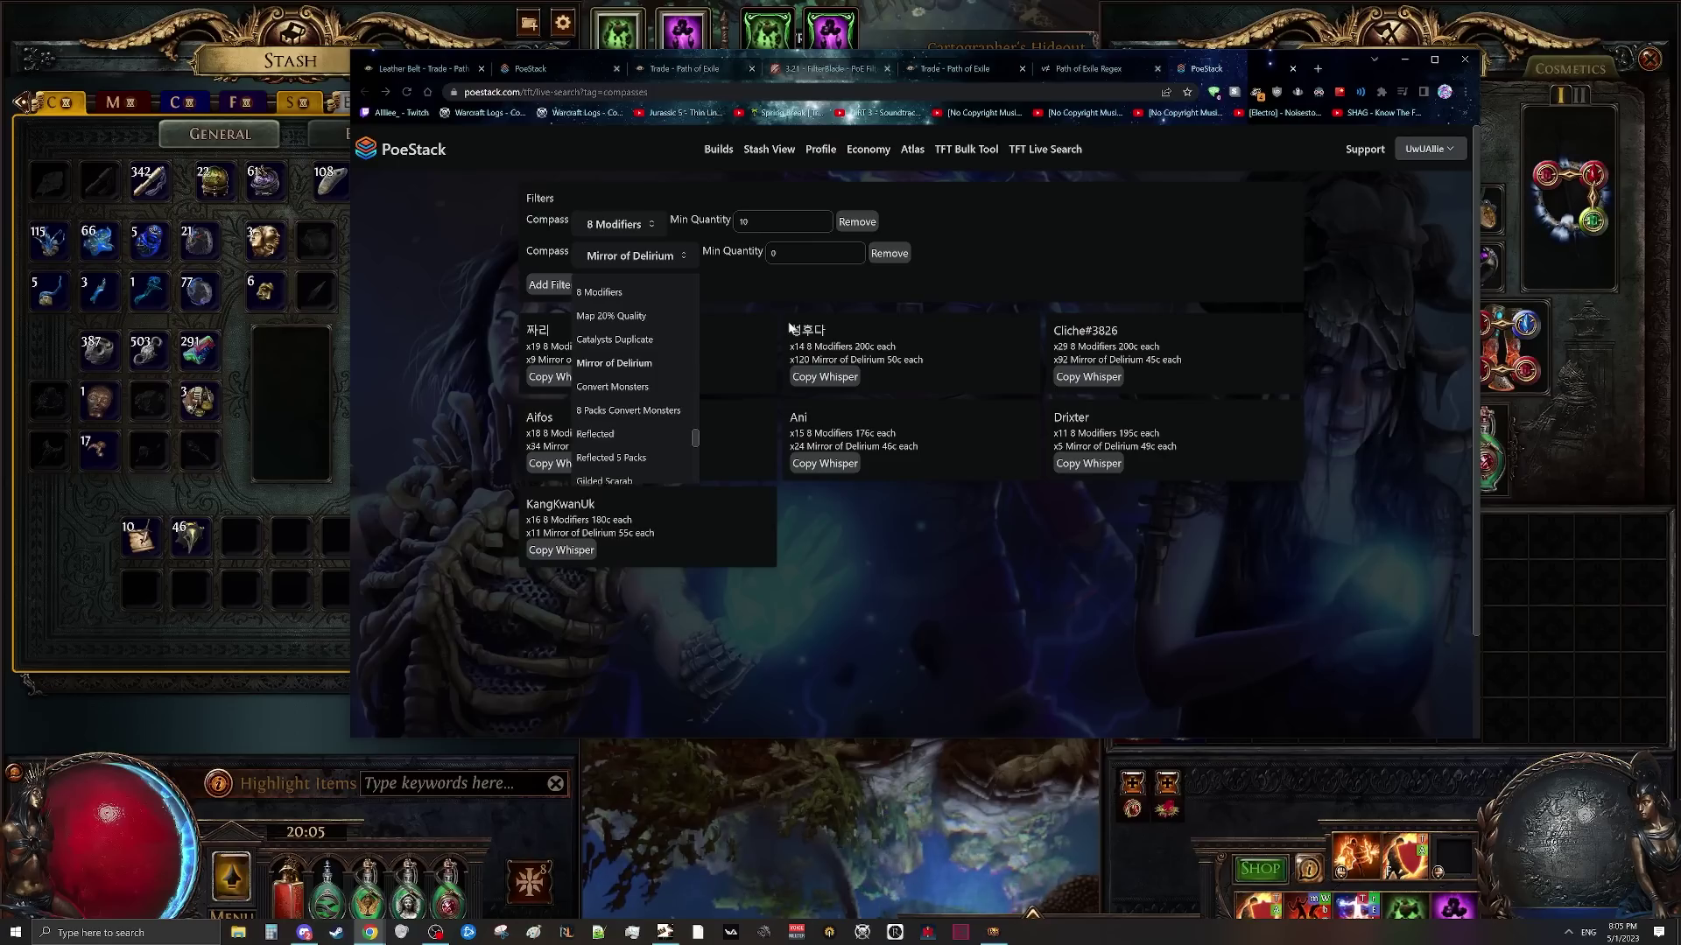
click(753, 286)
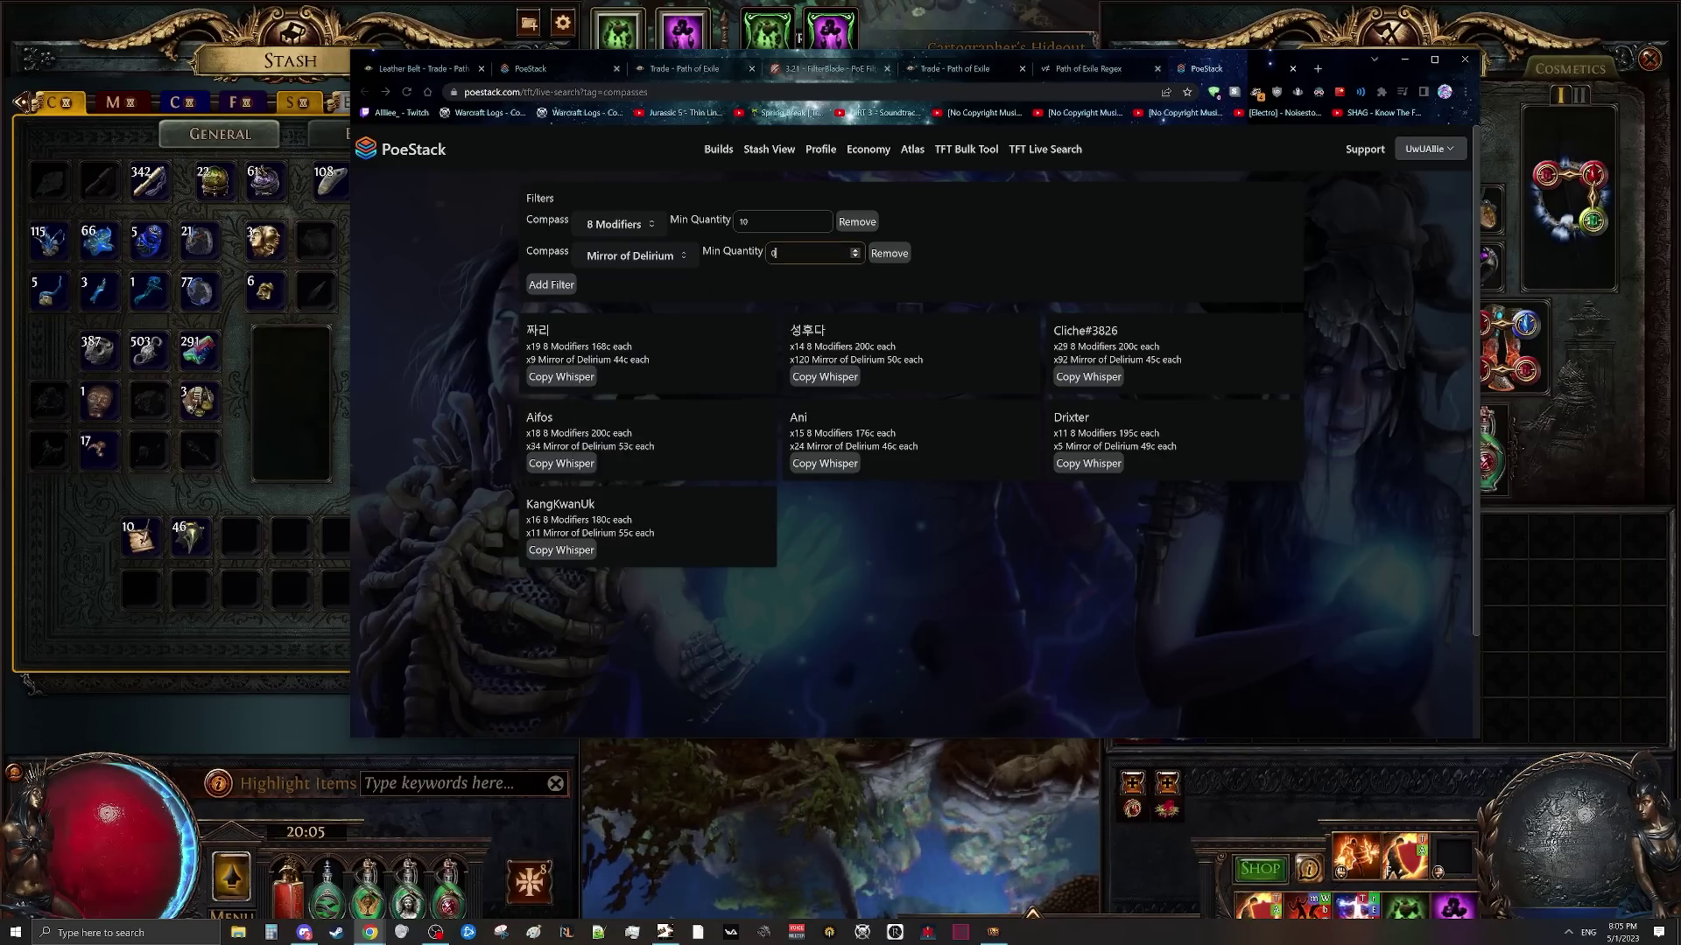
text(1)
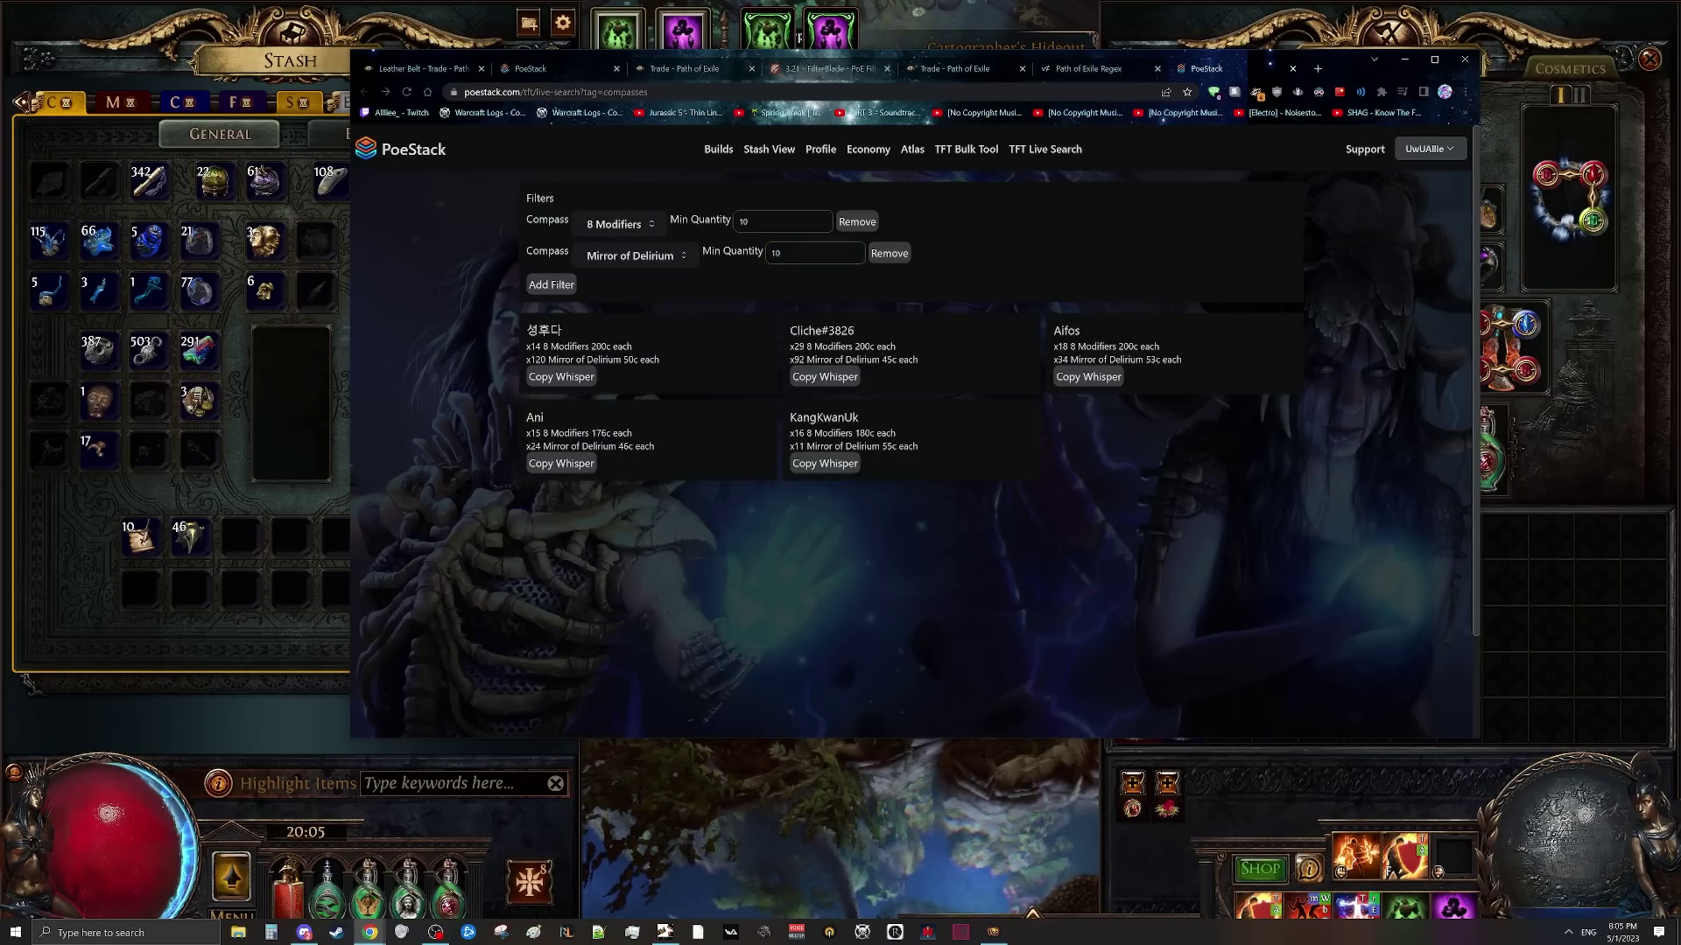
- Check the Mirror of Delirium and 8 Modifiers quantities and prices in the first matching listing and copy its whisper message
drag(535, 360, 636, 359)
drag(535, 347, 619, 346)
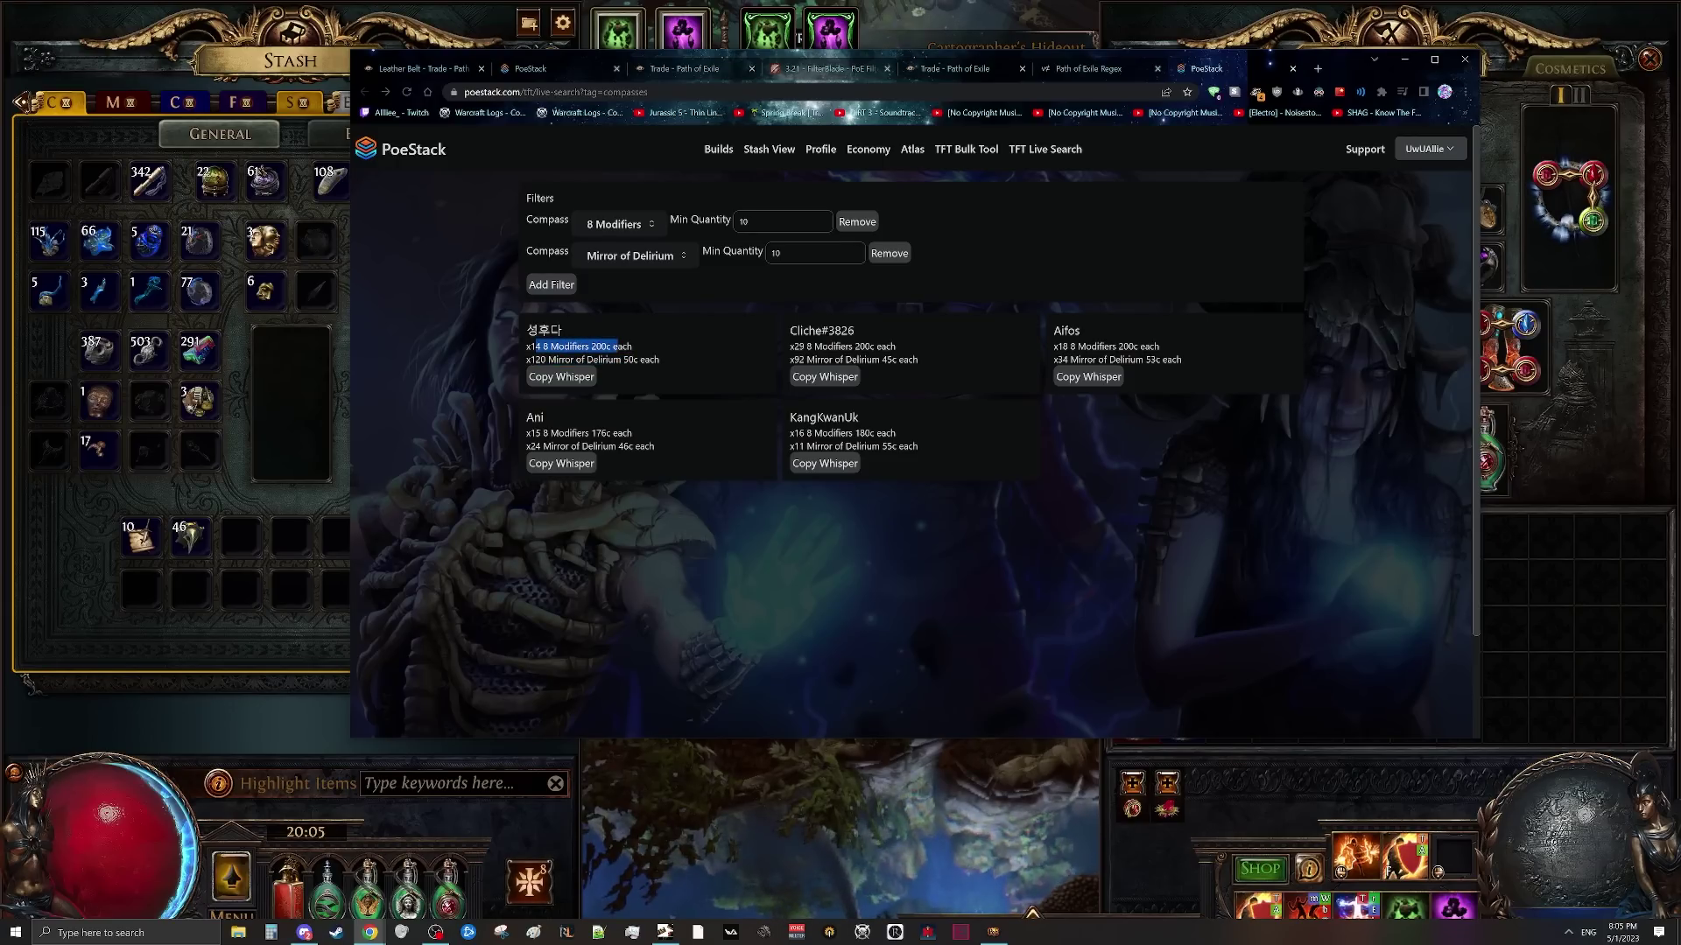
click(578, 376)
- Enter the copied whisper in Path of Exile's chat, review the 8 Modifiers and Mirror of Delirium prices in it, and close the chat unsent
click(302, 586)
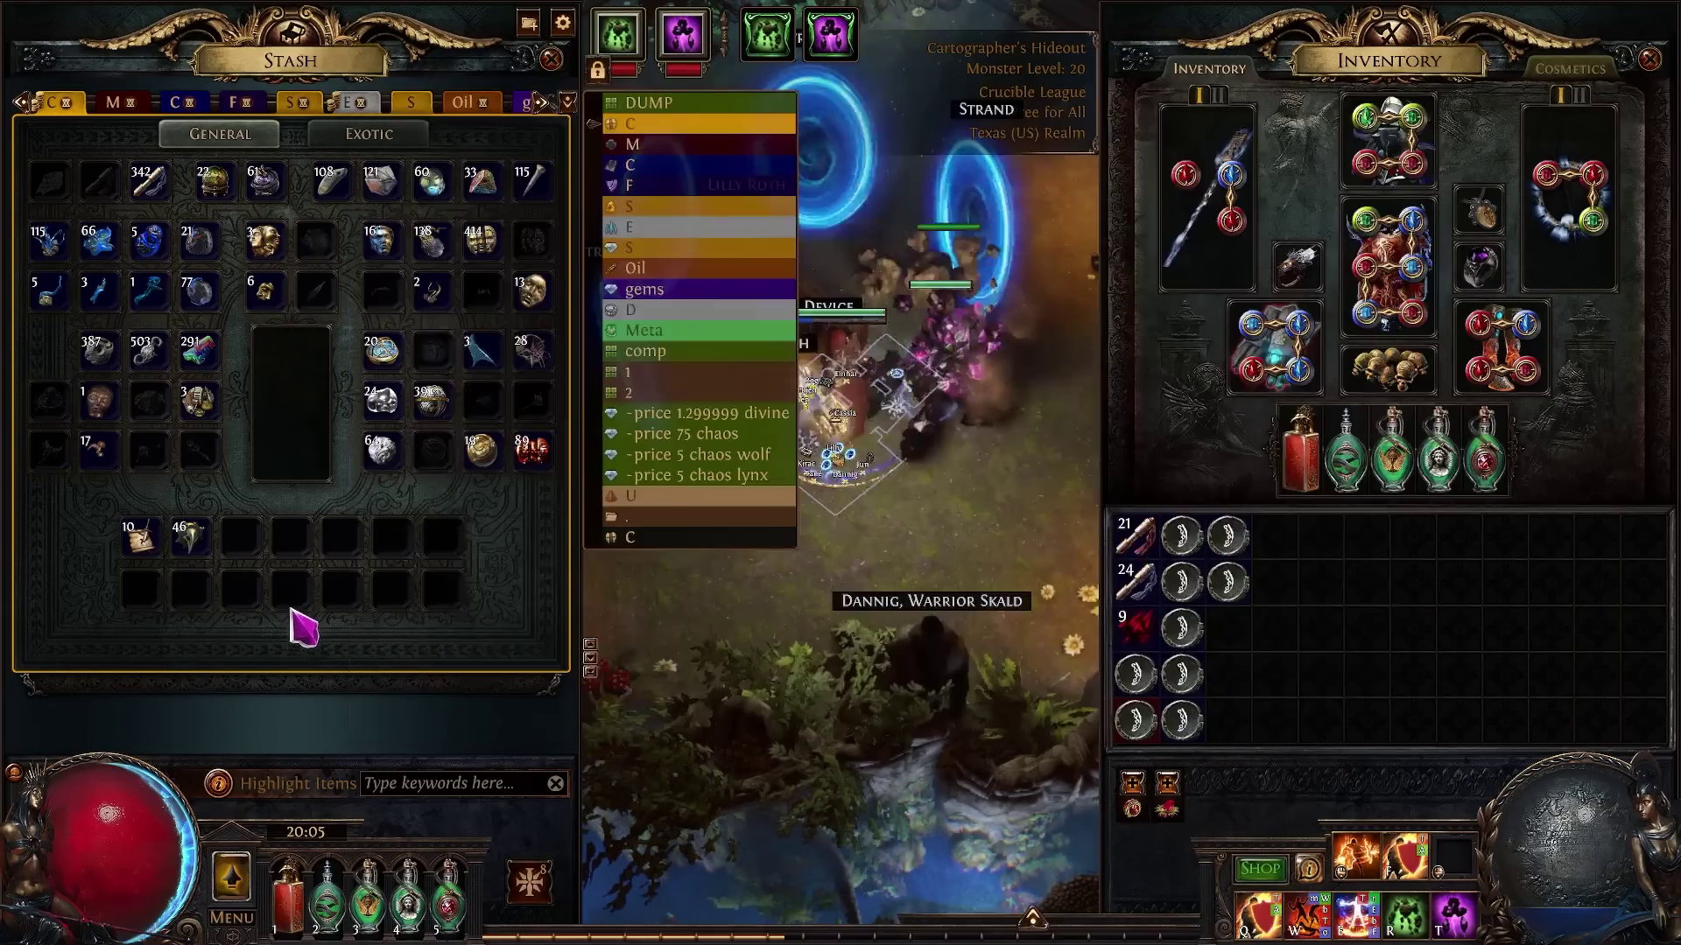
key(Return)
key(ctrl+v)
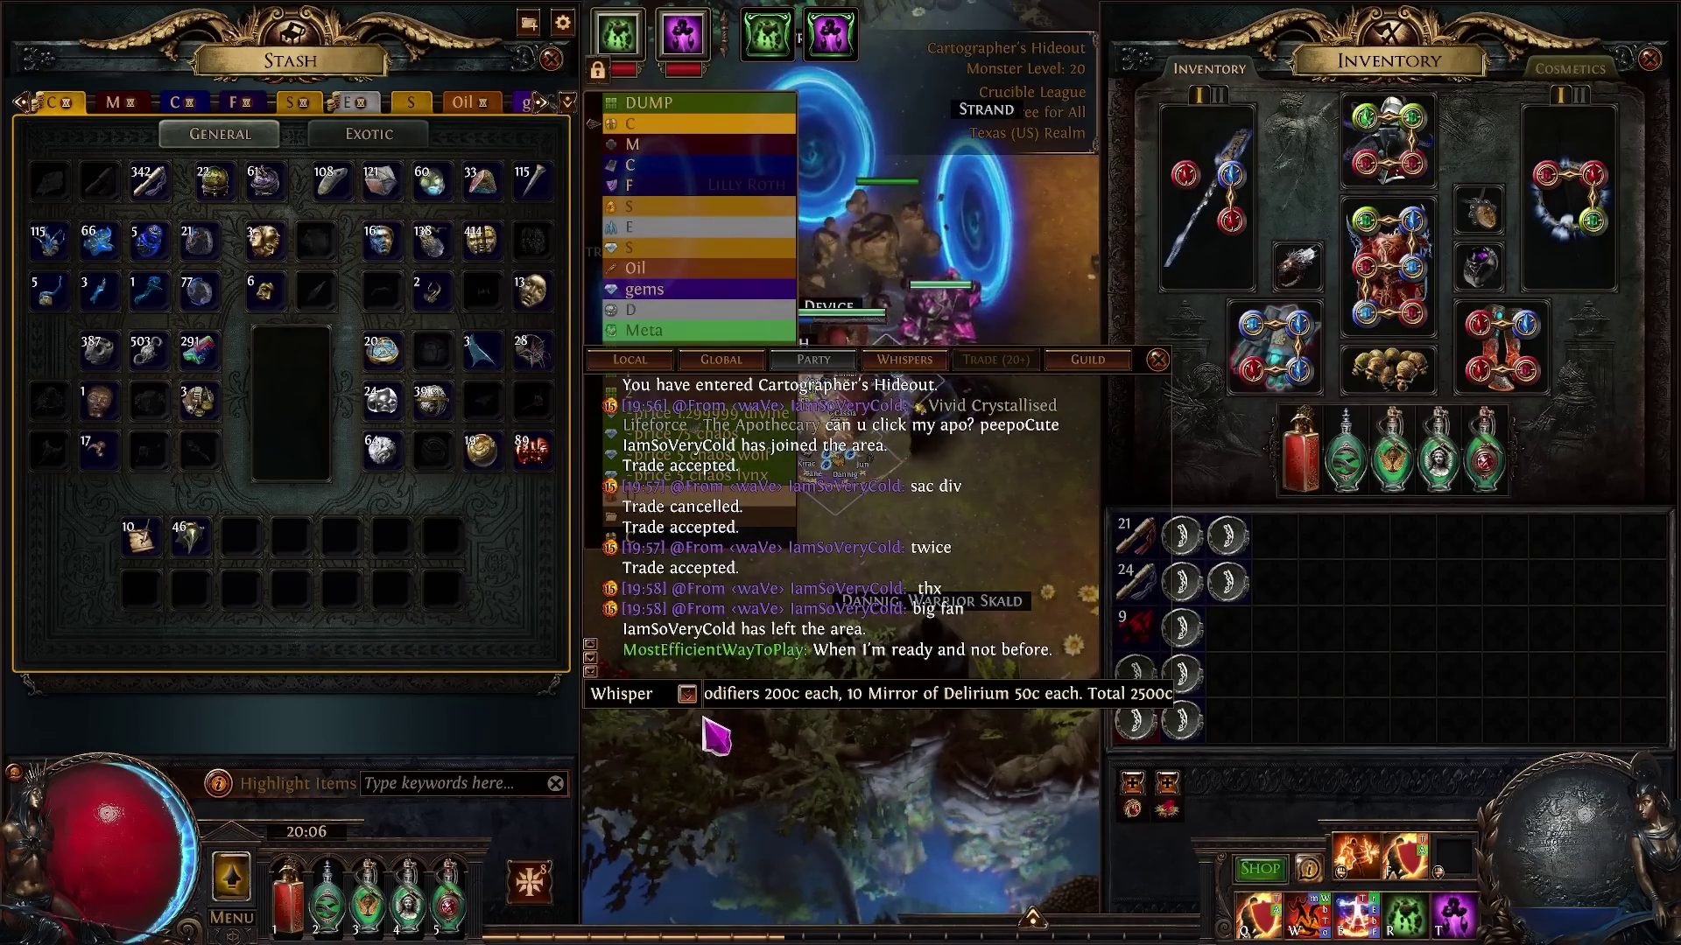
key(Home)
drag(979, 692, 1169, 705)
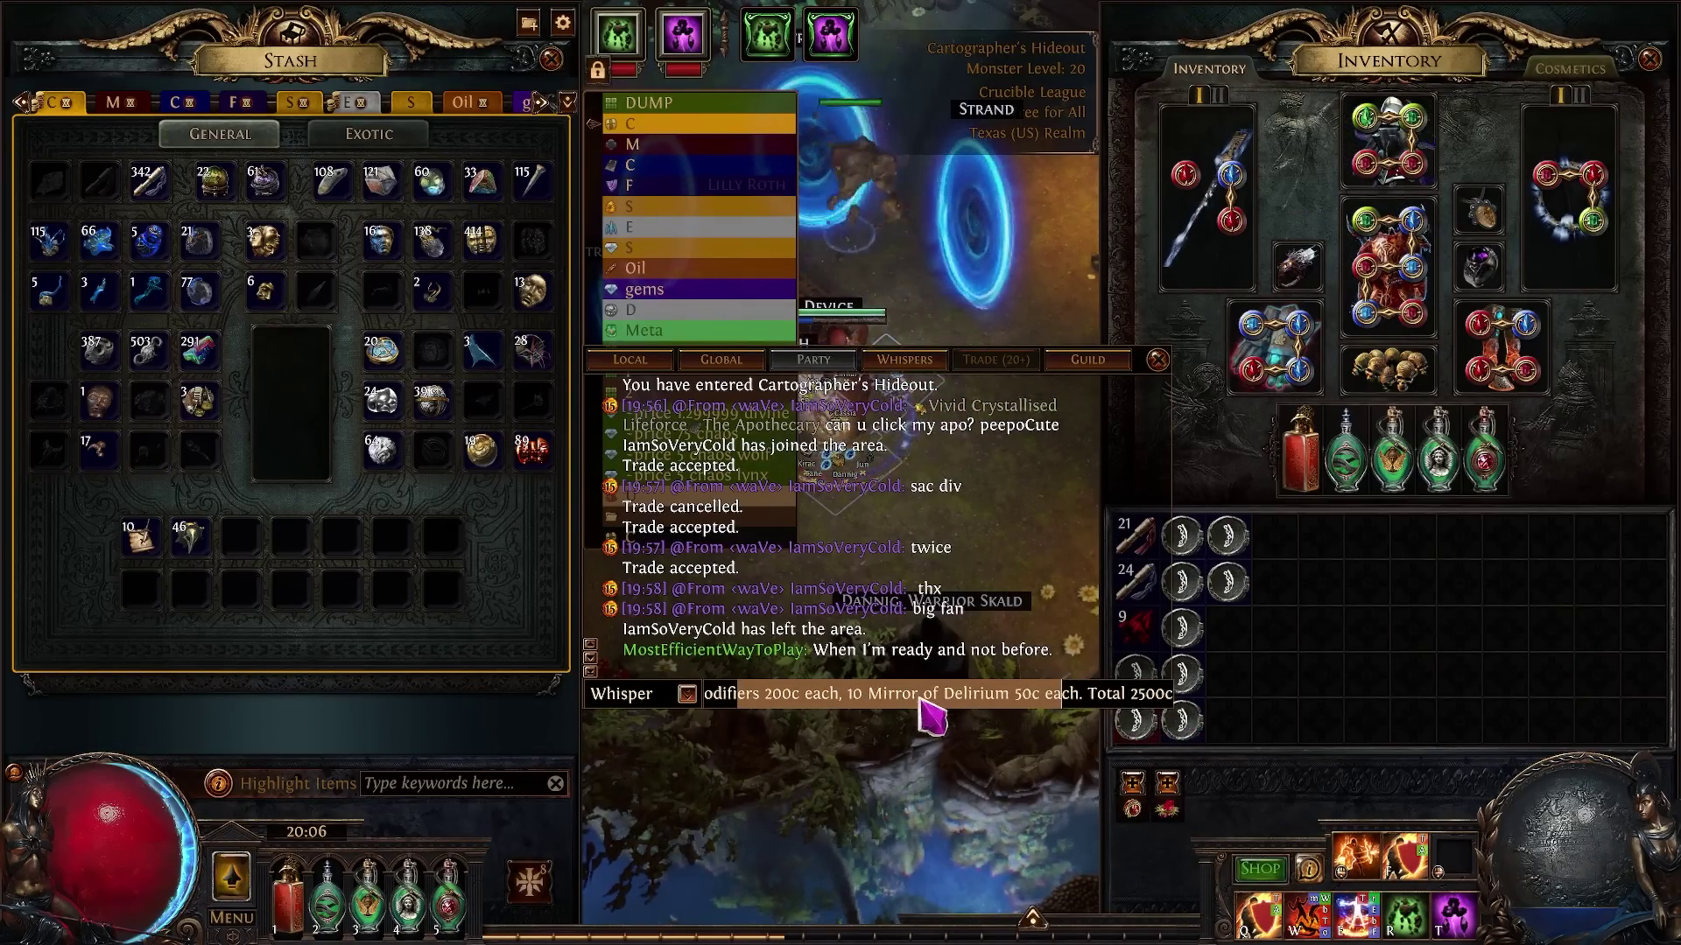
drag(1042, 698, 1167, 712)
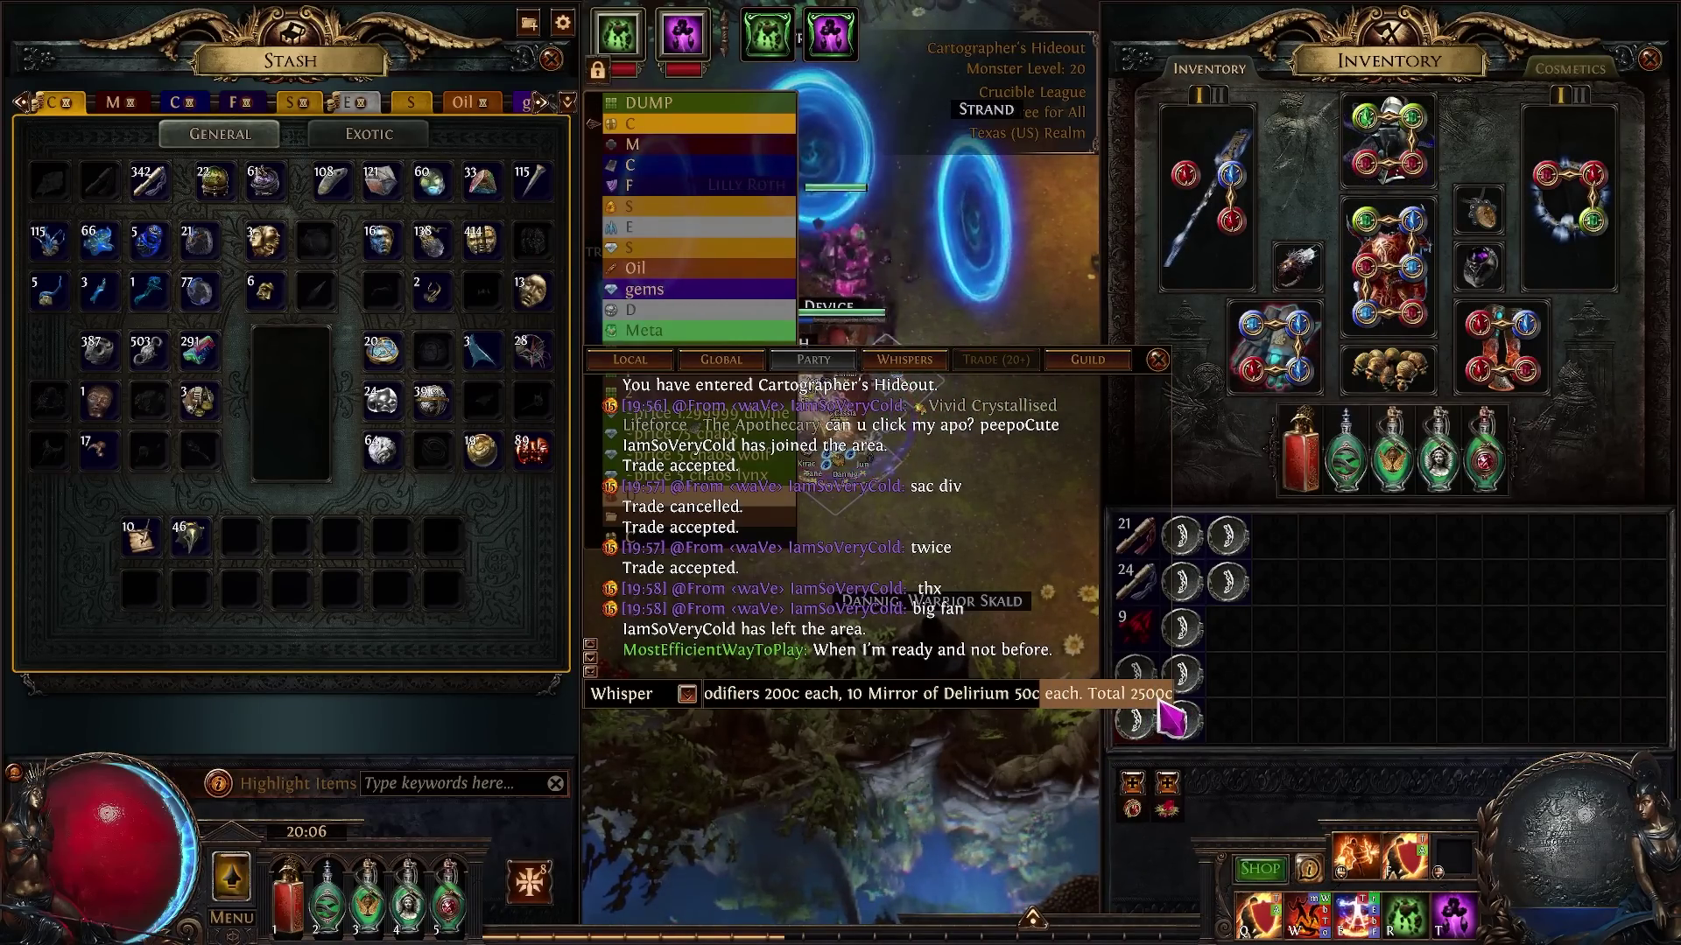
key(Escape)
- Switch back to PoeStack and add a third compass filter for Strongbox Enraged
key(alt+Tab)
drag(536, 378, 618, 378)
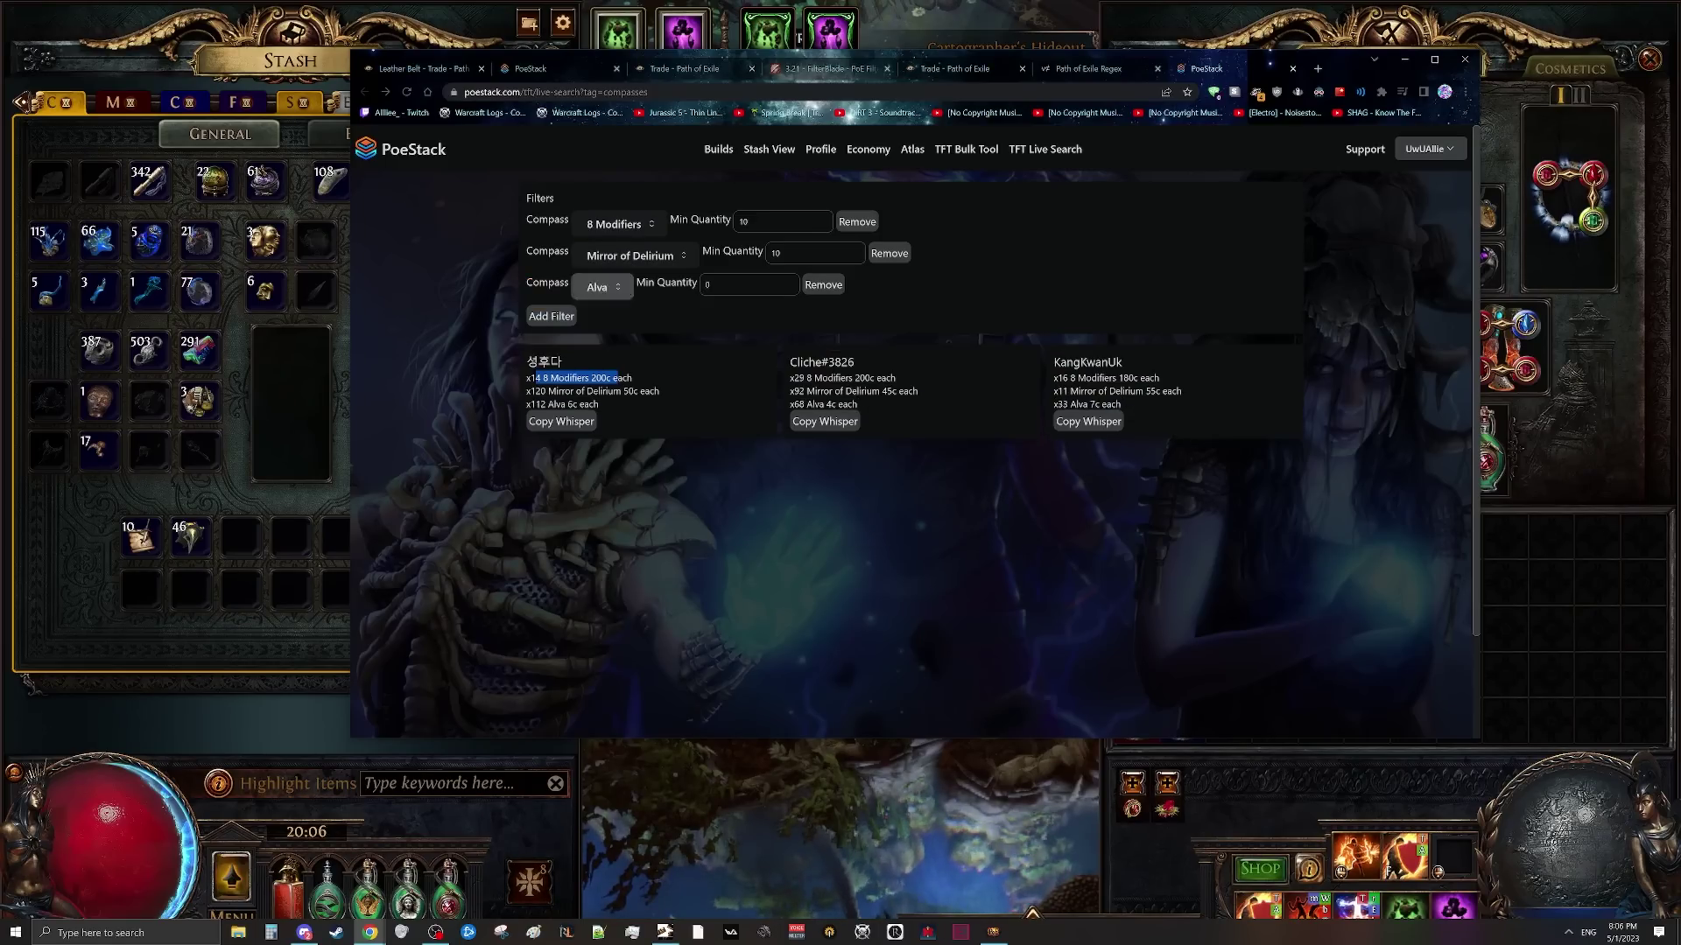
click(604, 289)
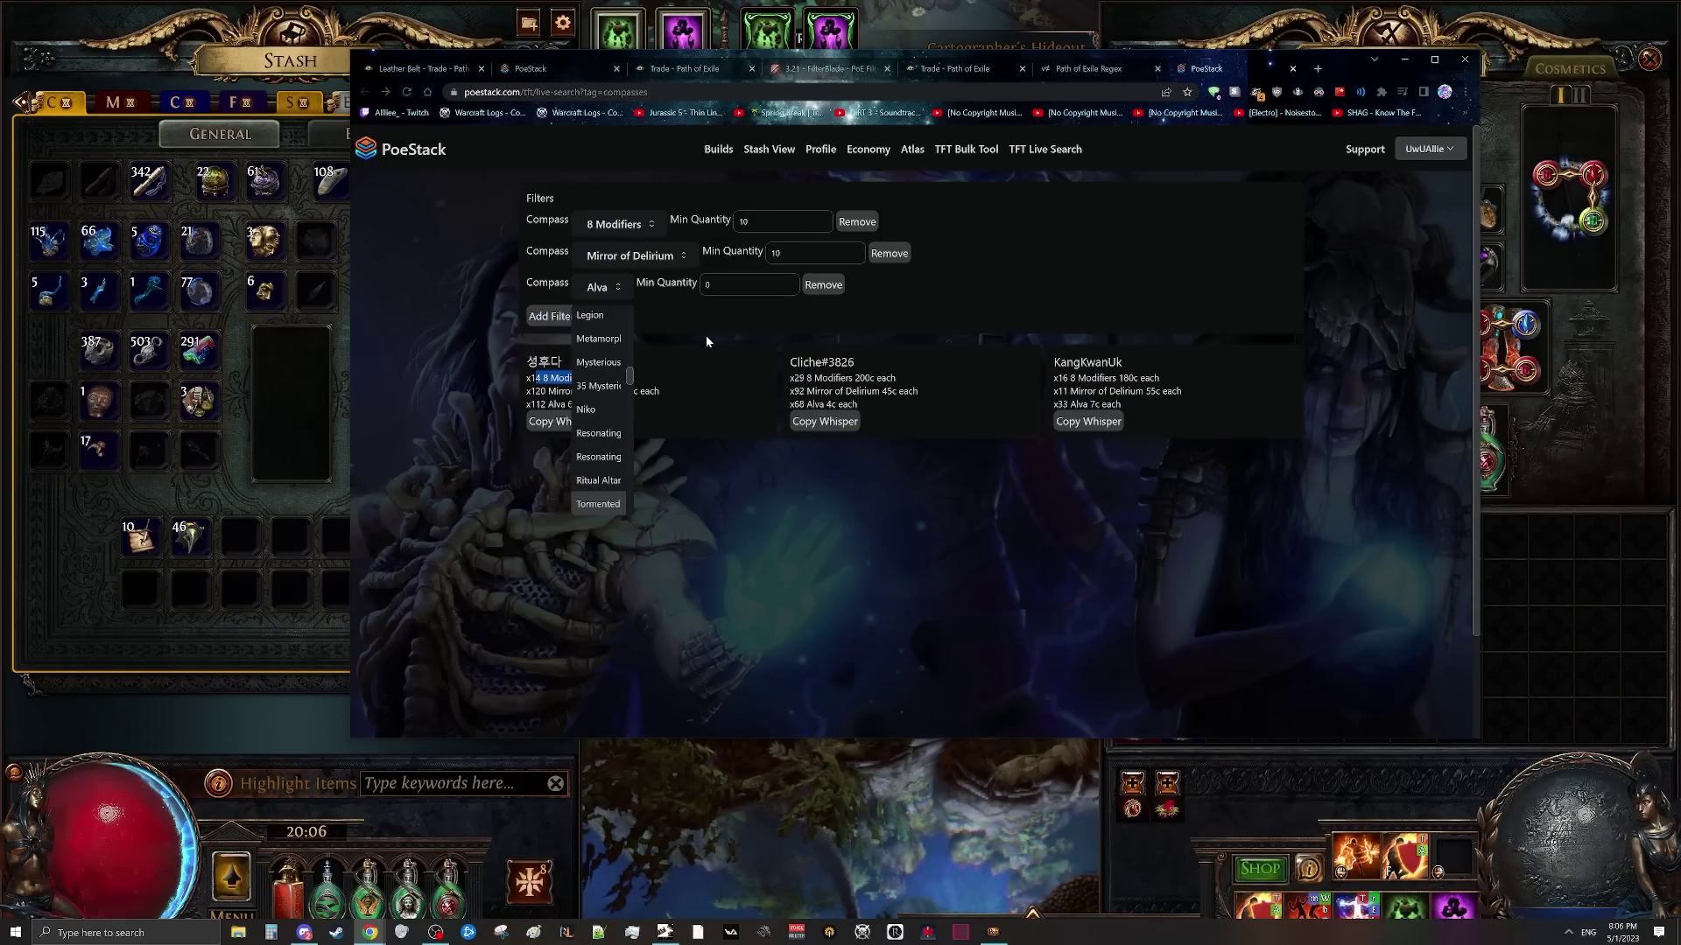
scroll(600, 411, down, 3)
scroll(618, 363, down, 3)
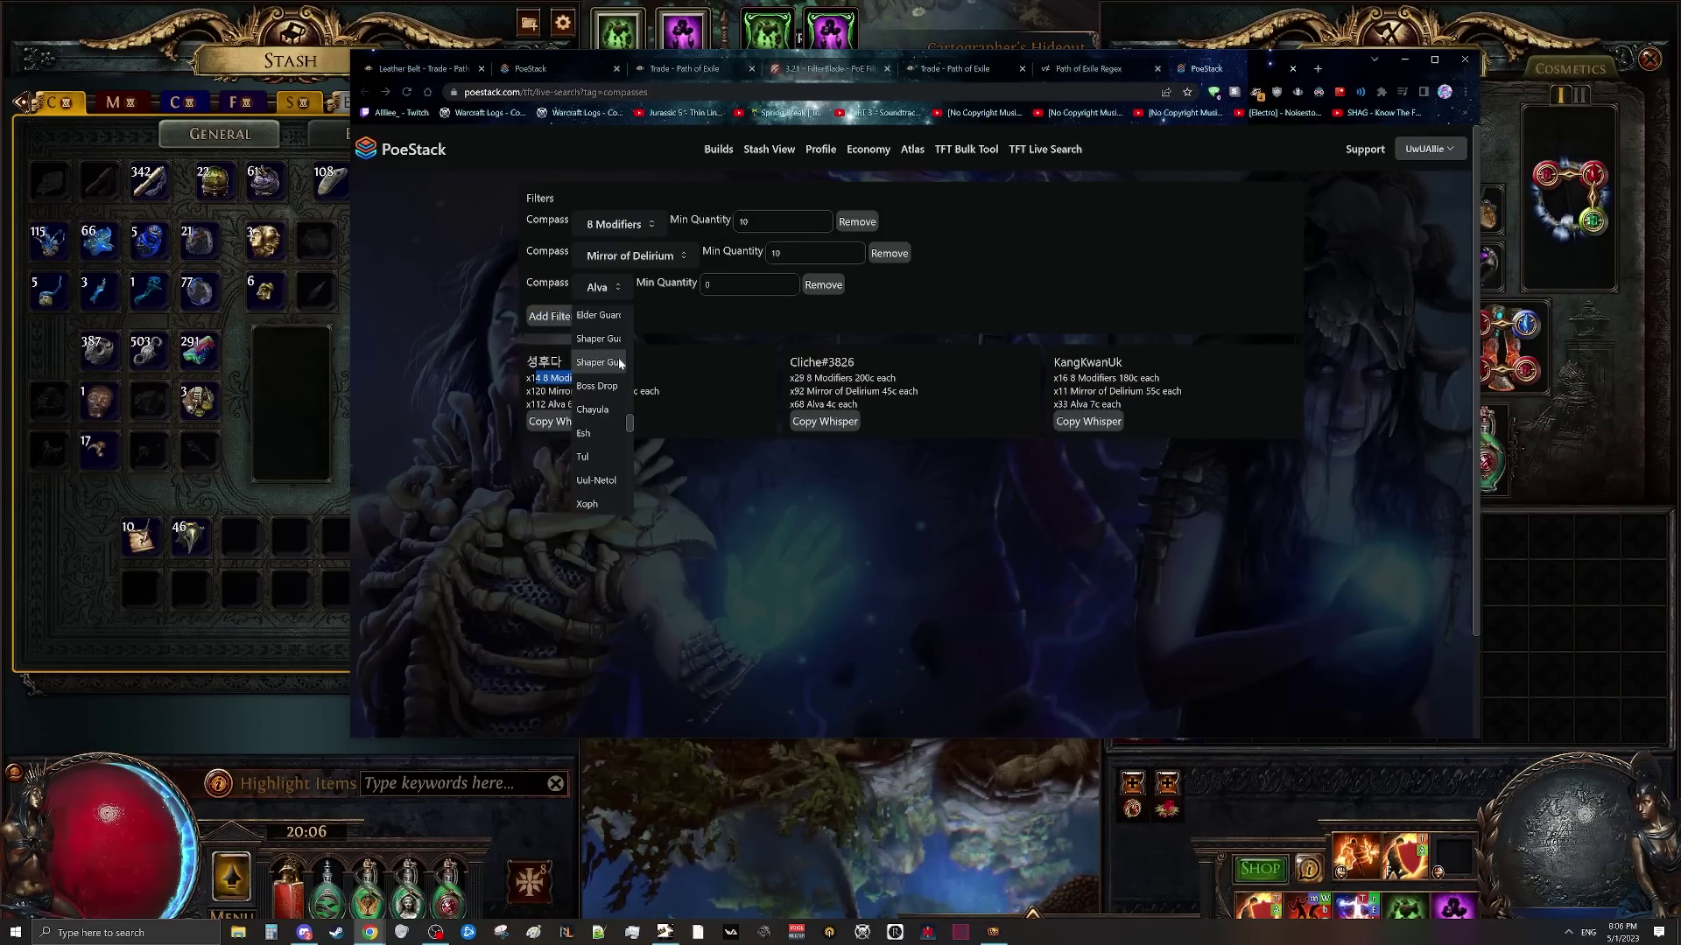
key(e)
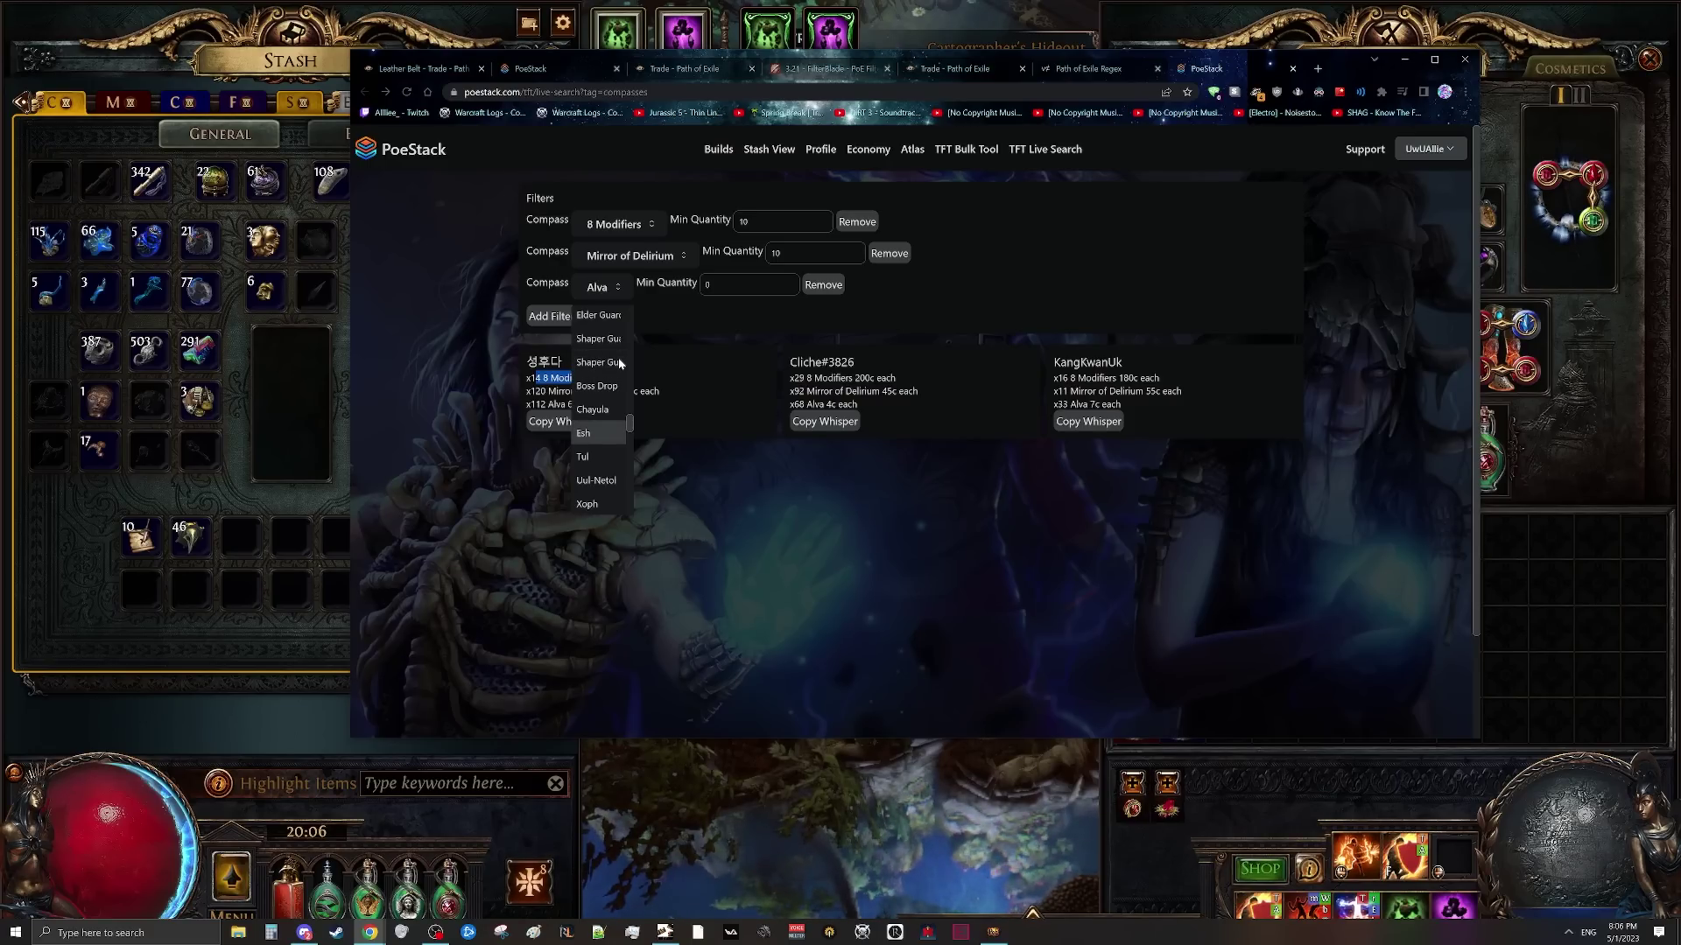
click(613, 296)
click(612, 296)
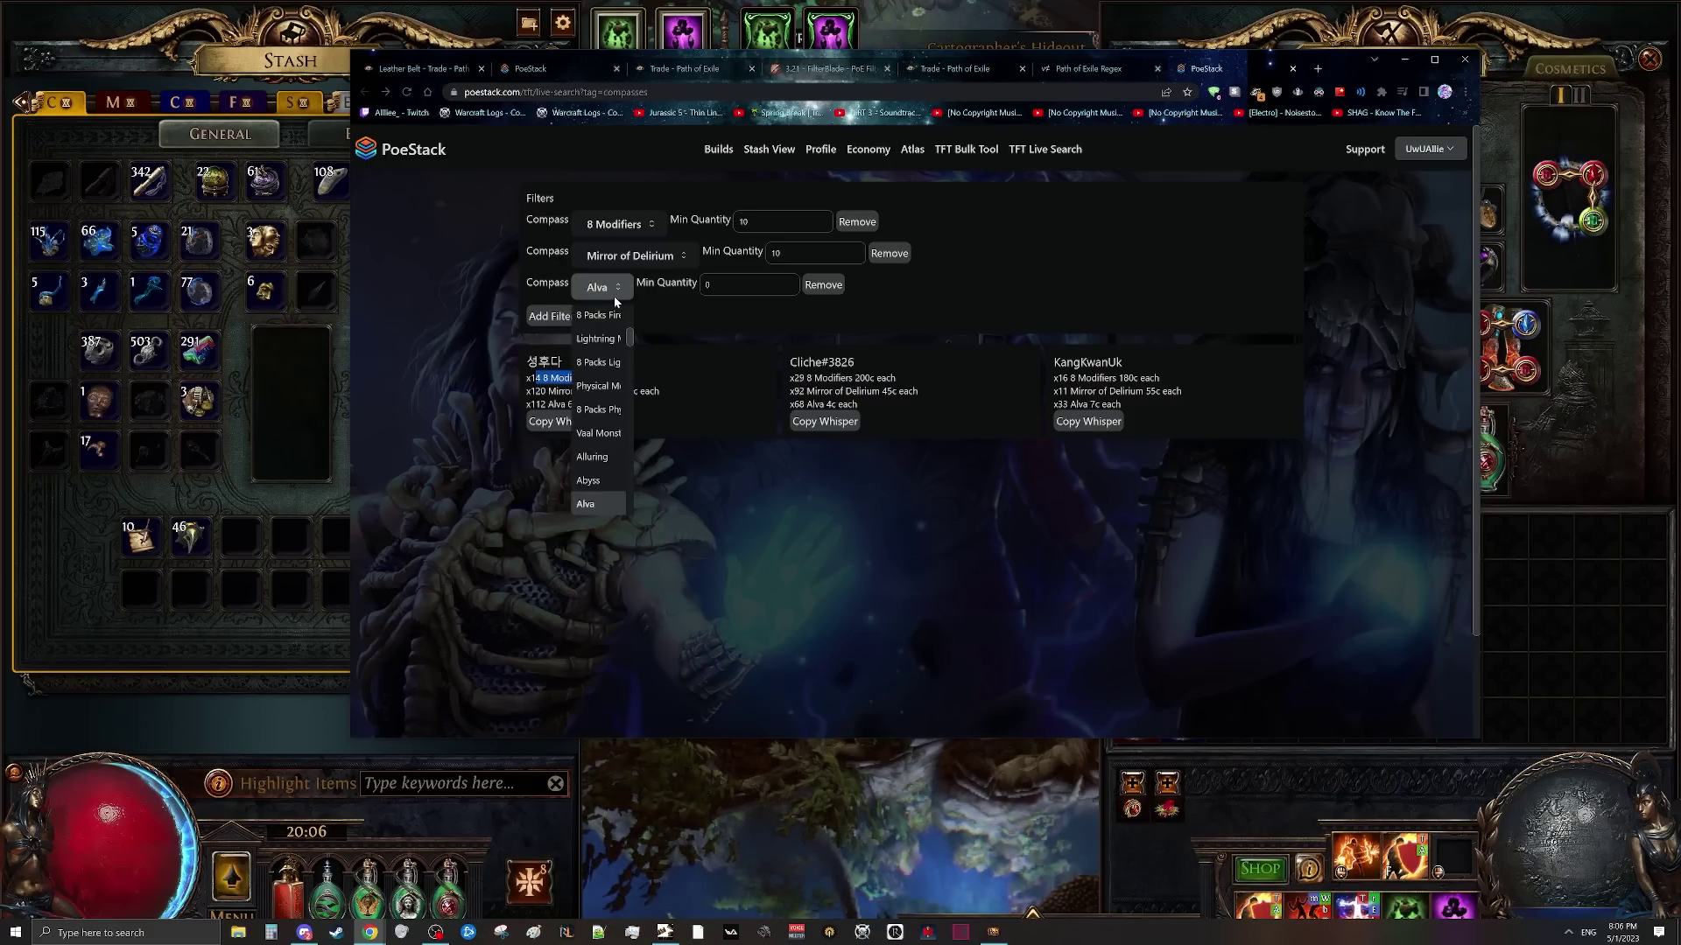
key(e)
scroll(604, 403, down, 3)
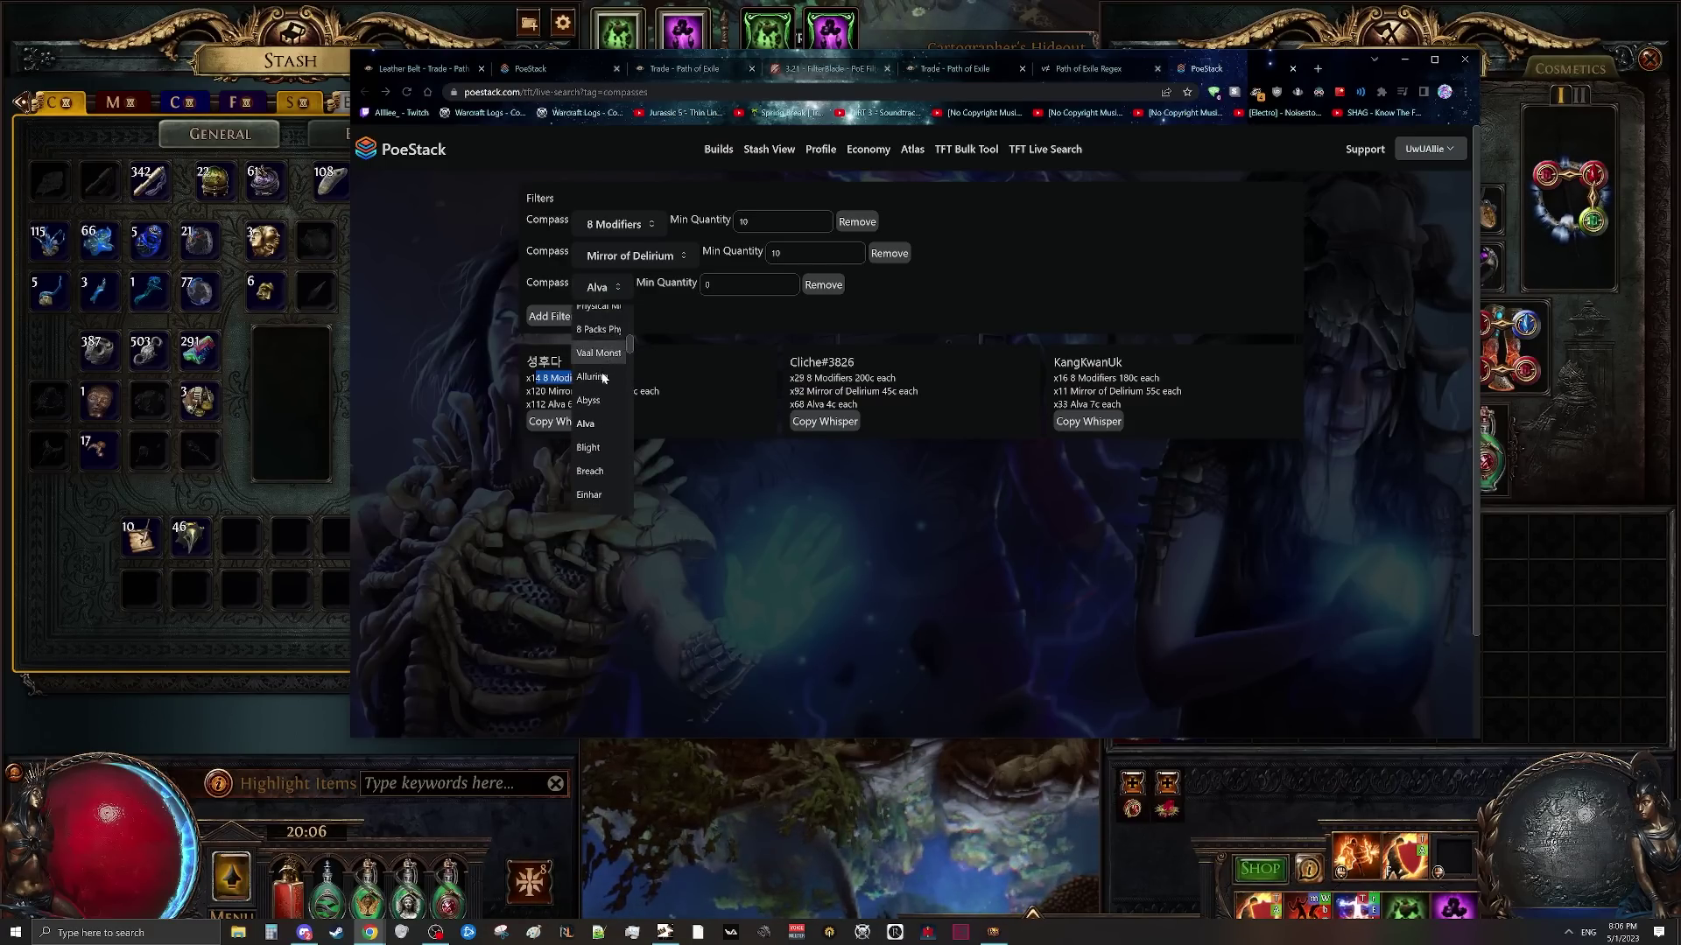
scroll(598, 403, down, 5)
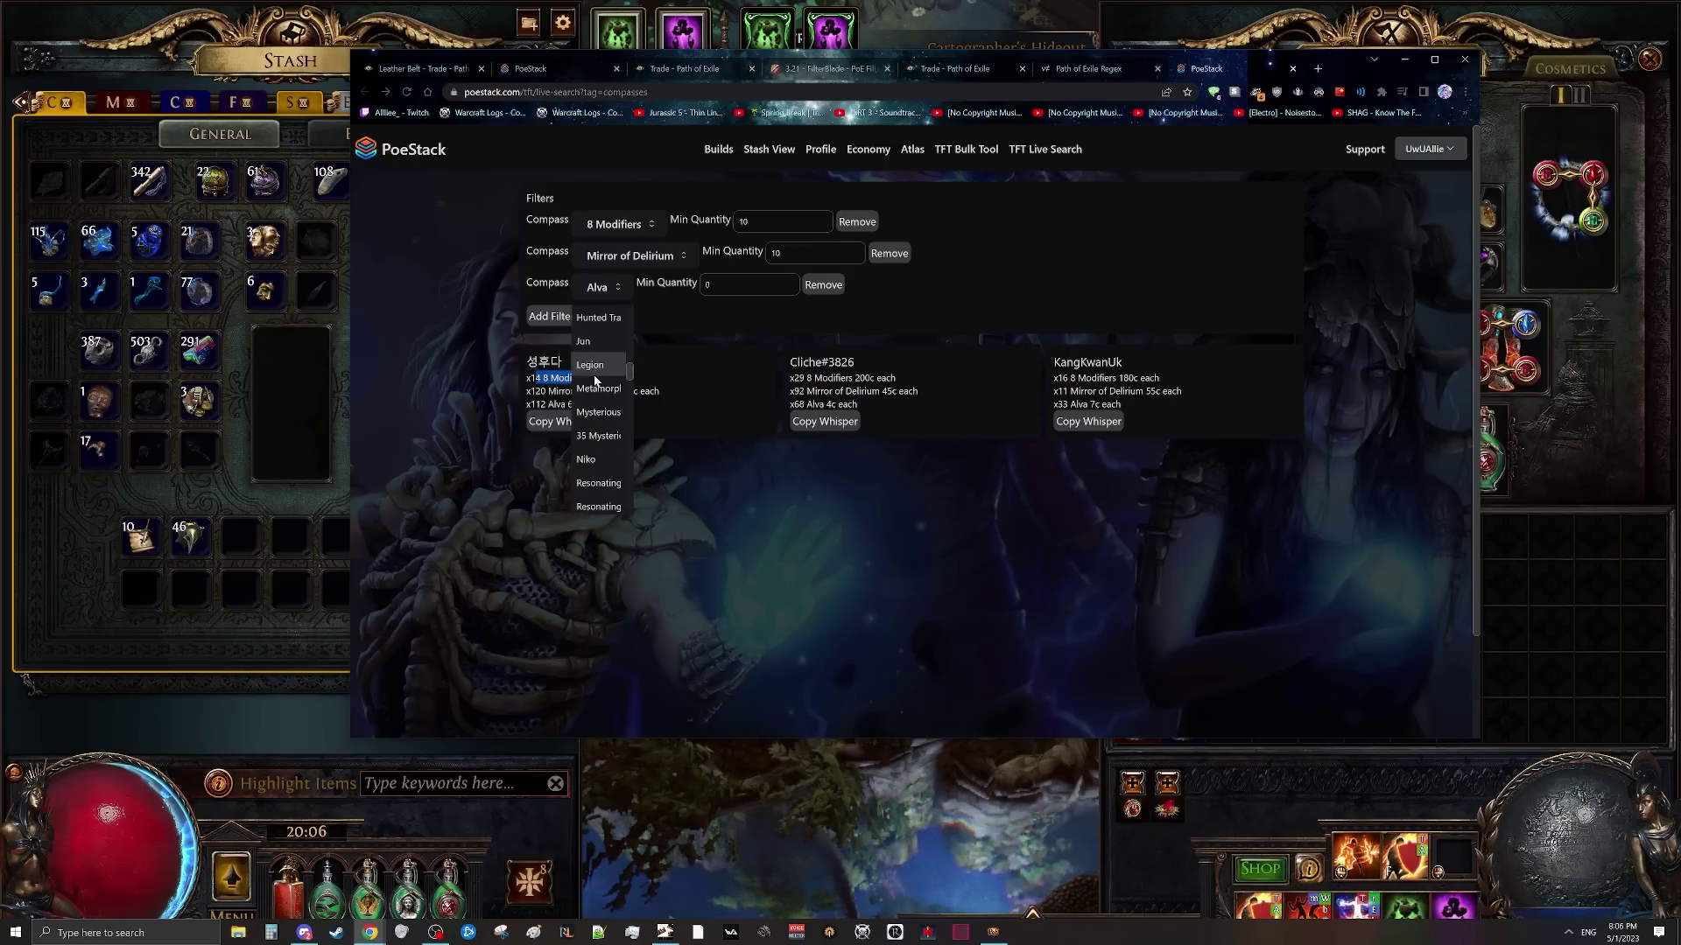
scroll(595, 403, down, 5)
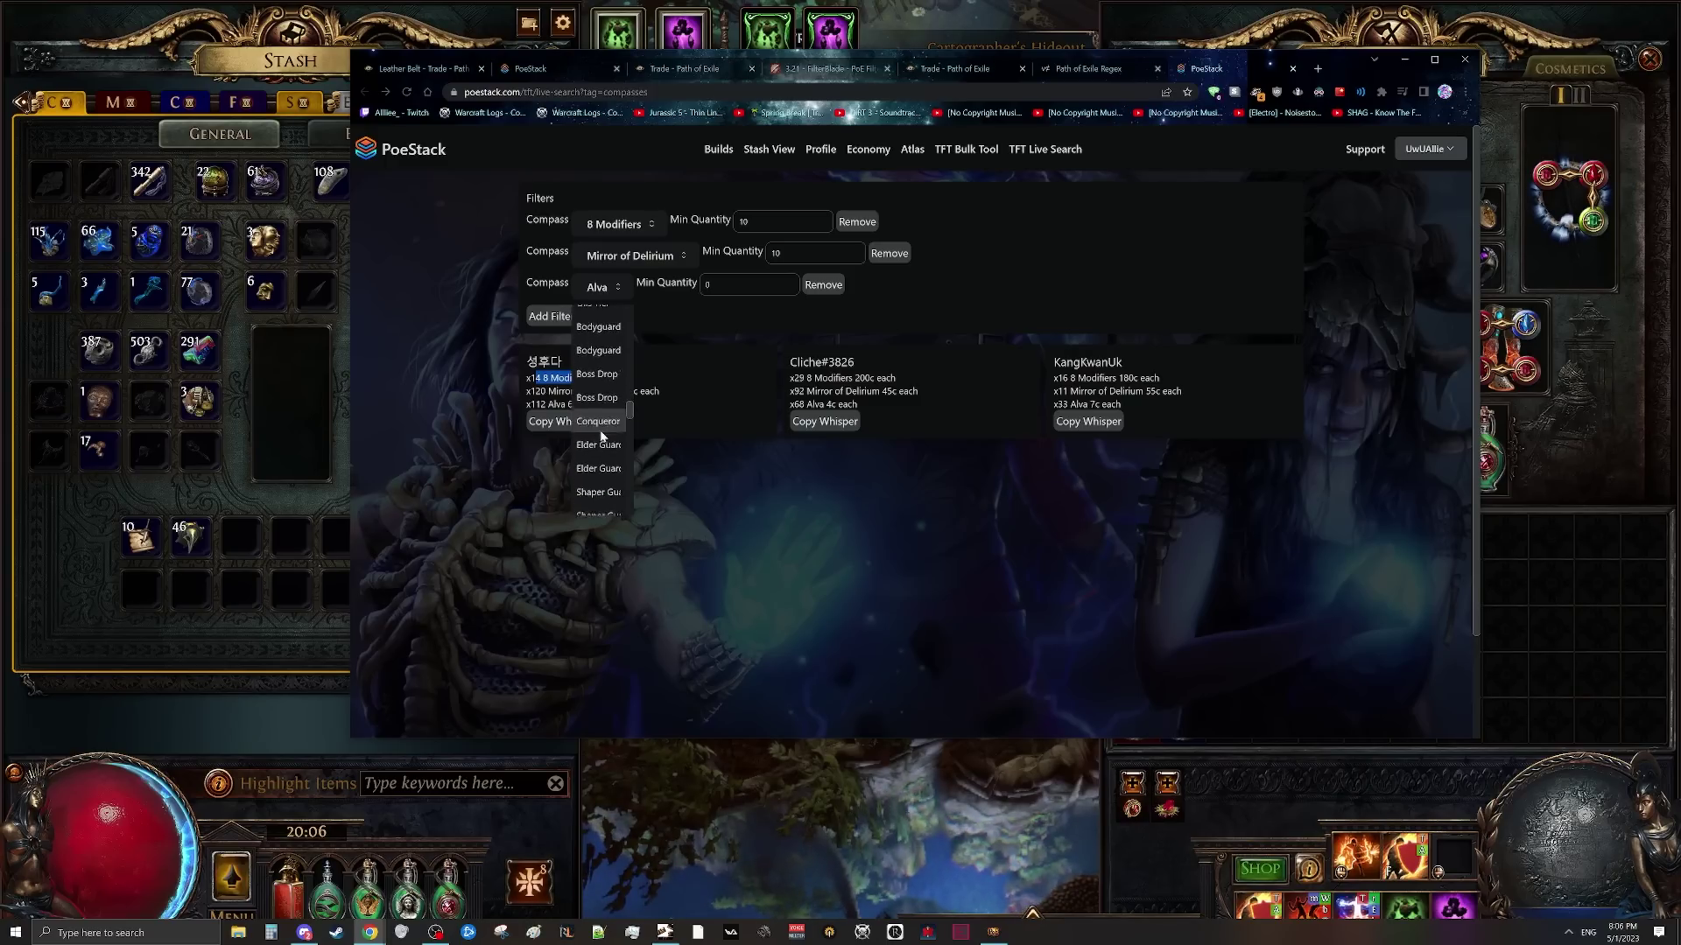
scroll(600, 420, down, 3)
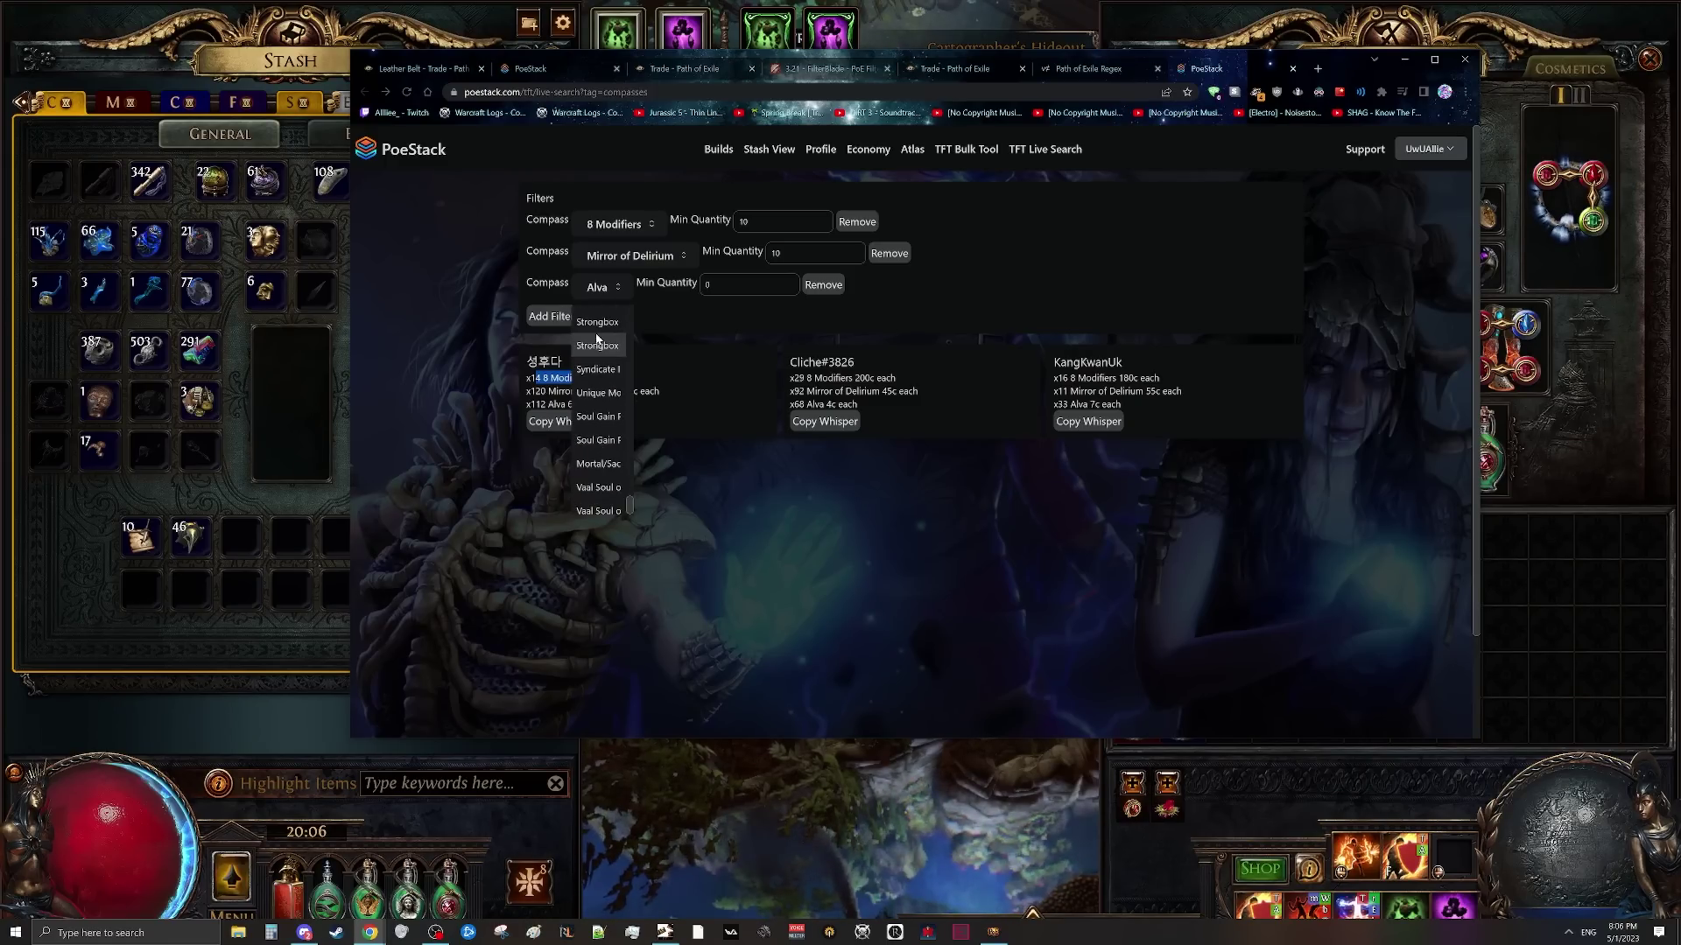
click(600, 315)
- Add a fourth compass filter for Strongbox Corrupted
click(550, 316)
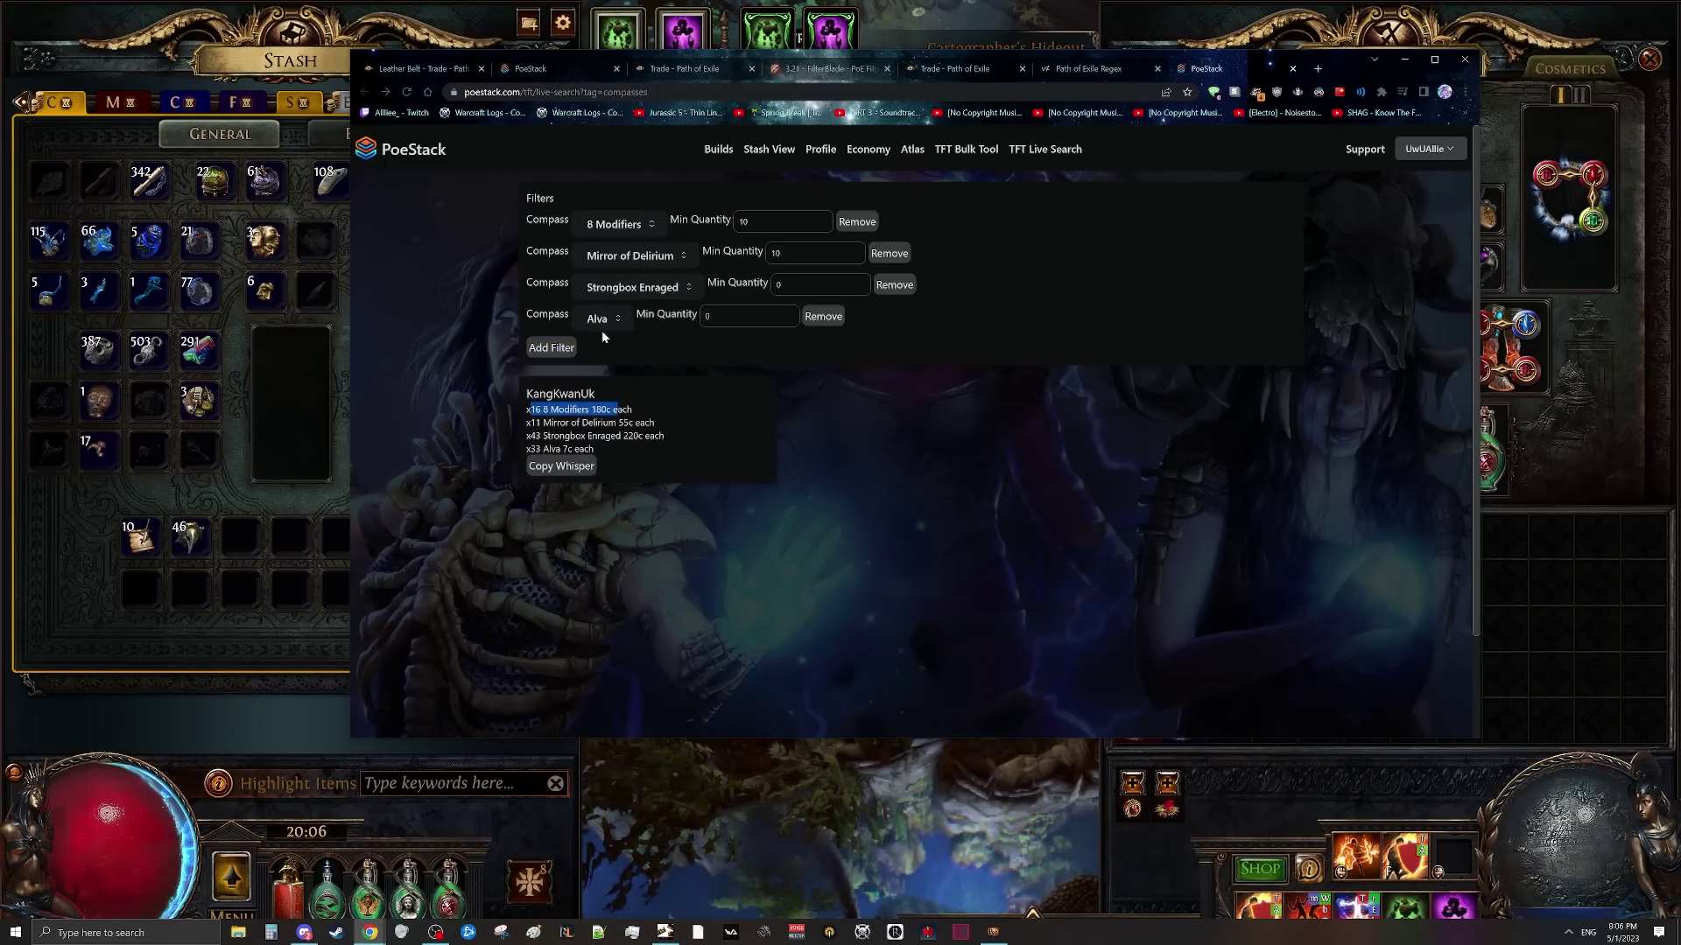
click(600, 321)
click(600, 320)
click(599, 321)
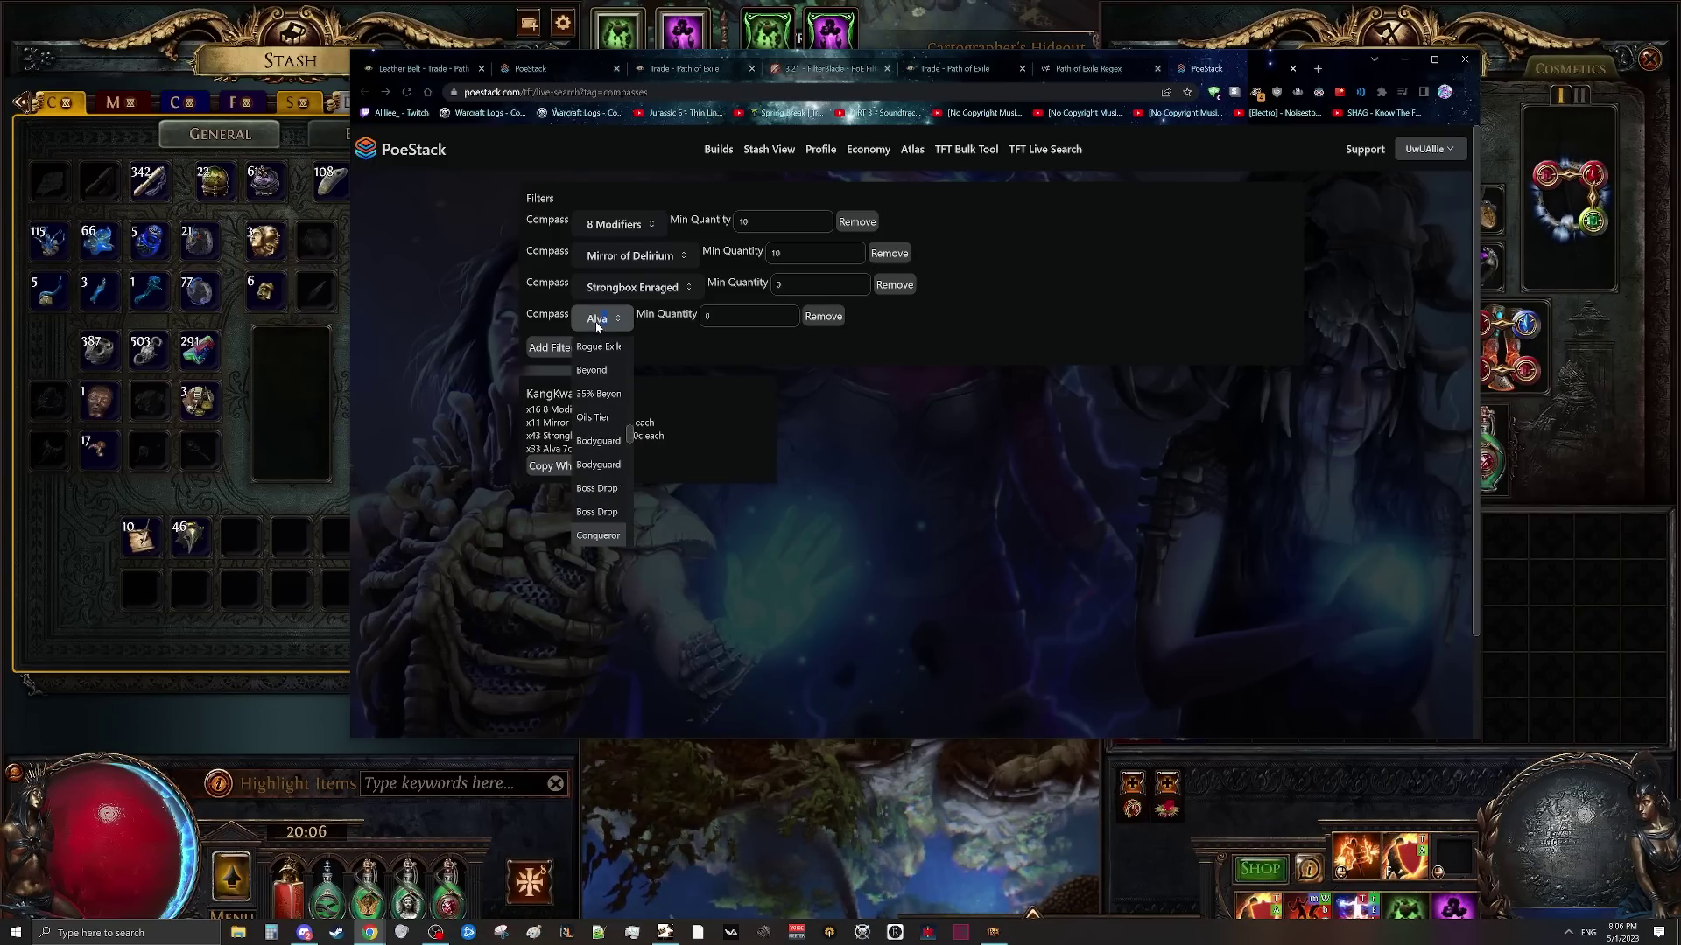
click(598, 411)
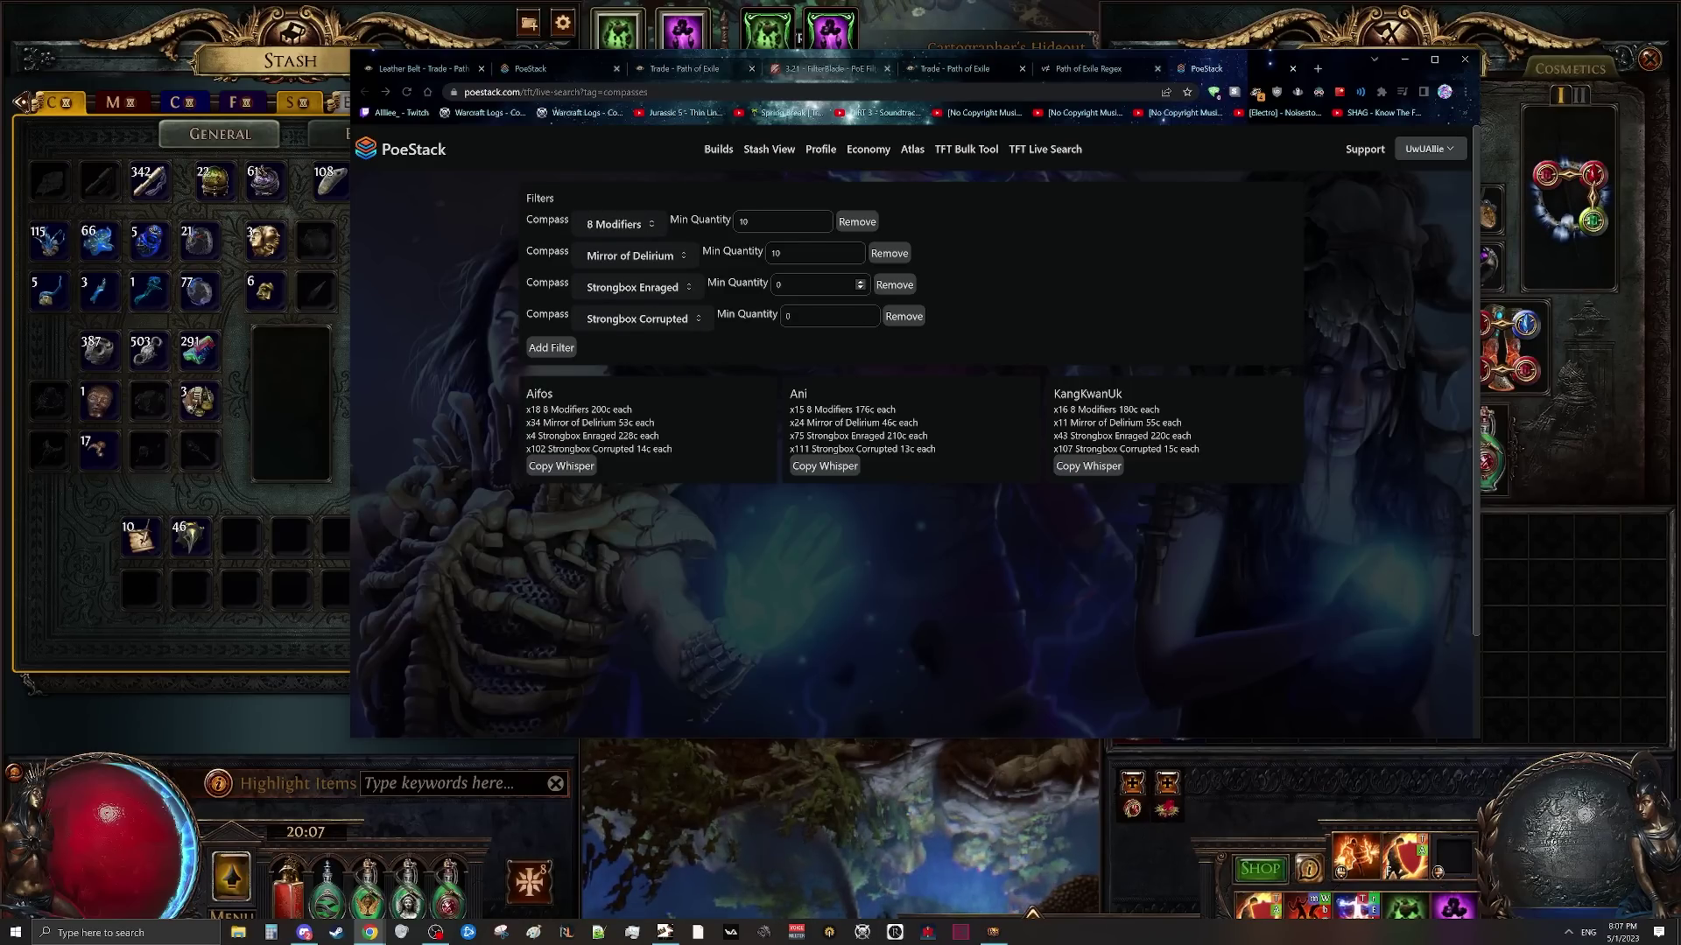
- Set the minimum quantity to 10 for both the Strongbox Enraged and Strongbox Corrupted filters
click(779, 285)
text(1)
key(Tab)
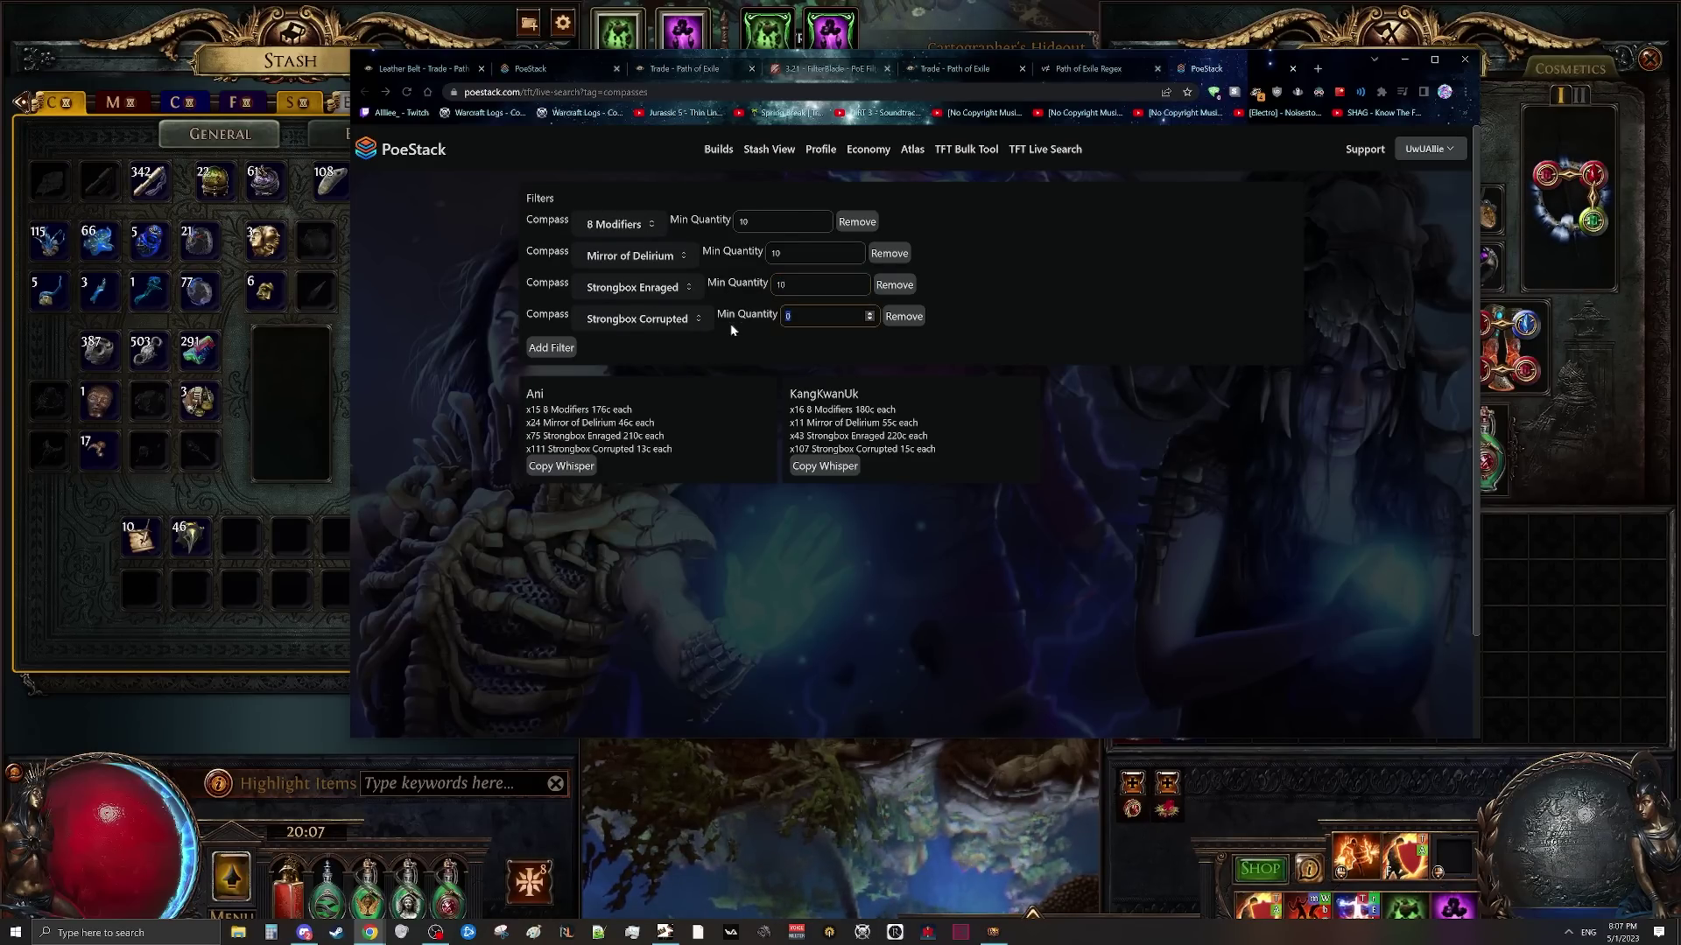
text(10)
click(1051, 329)
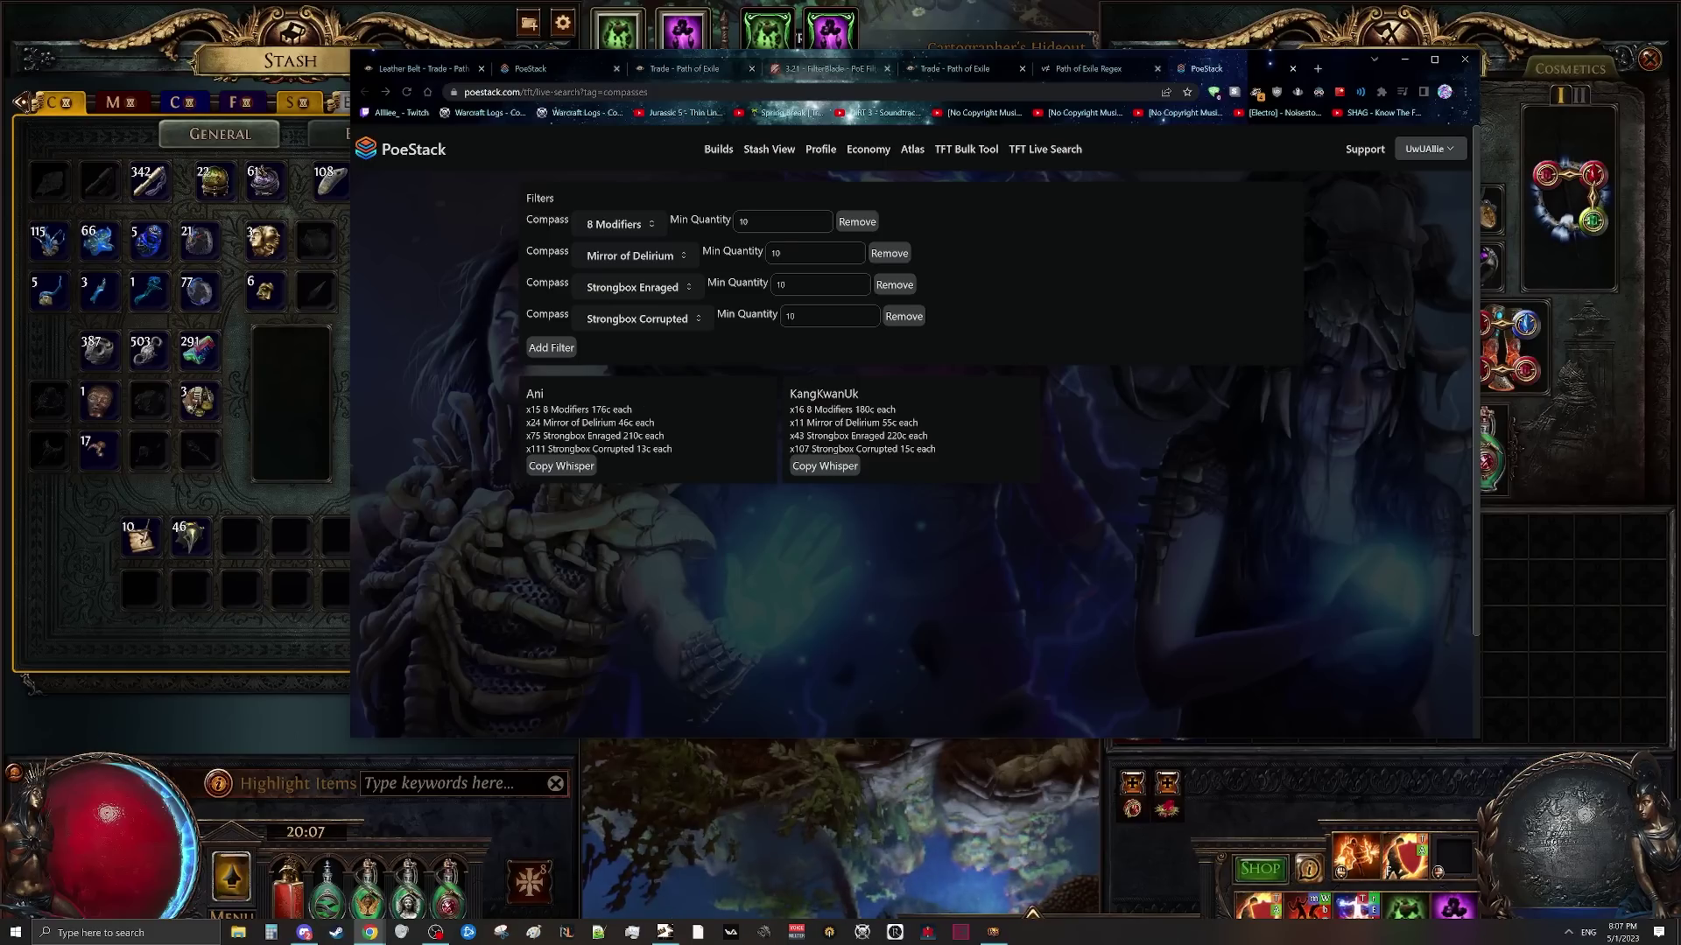
- Compare the quantities and prices of the four filtered compasses across the matching sellers' listings
drag(523, 410, 980, 452)
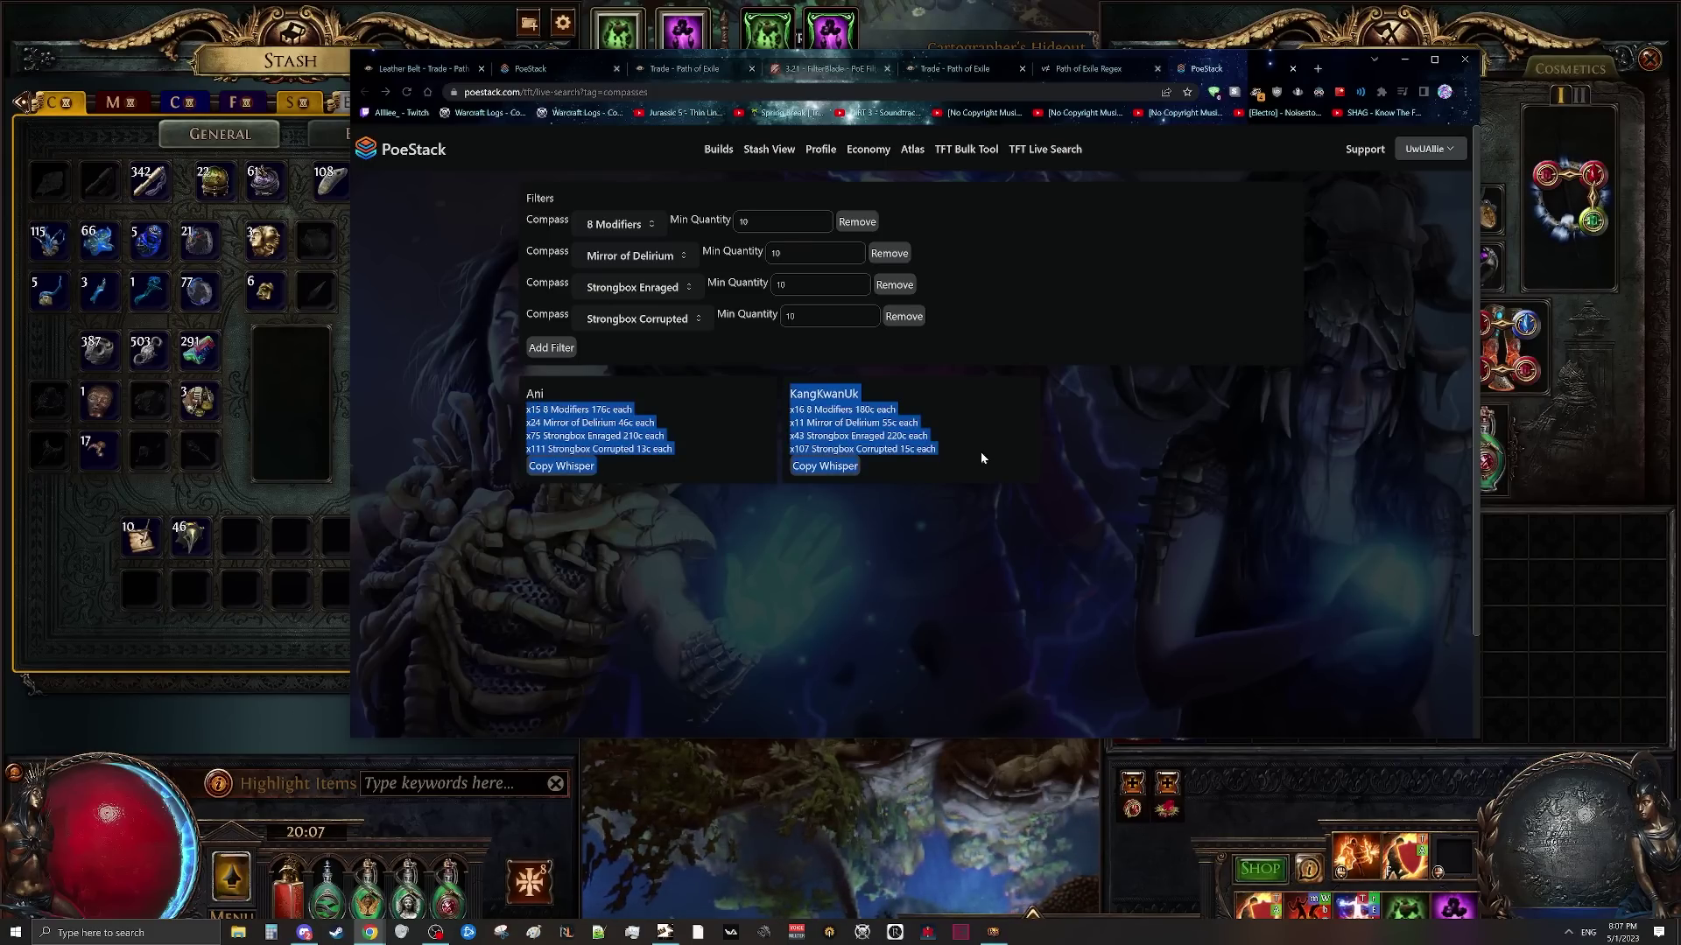
click(981, 452)
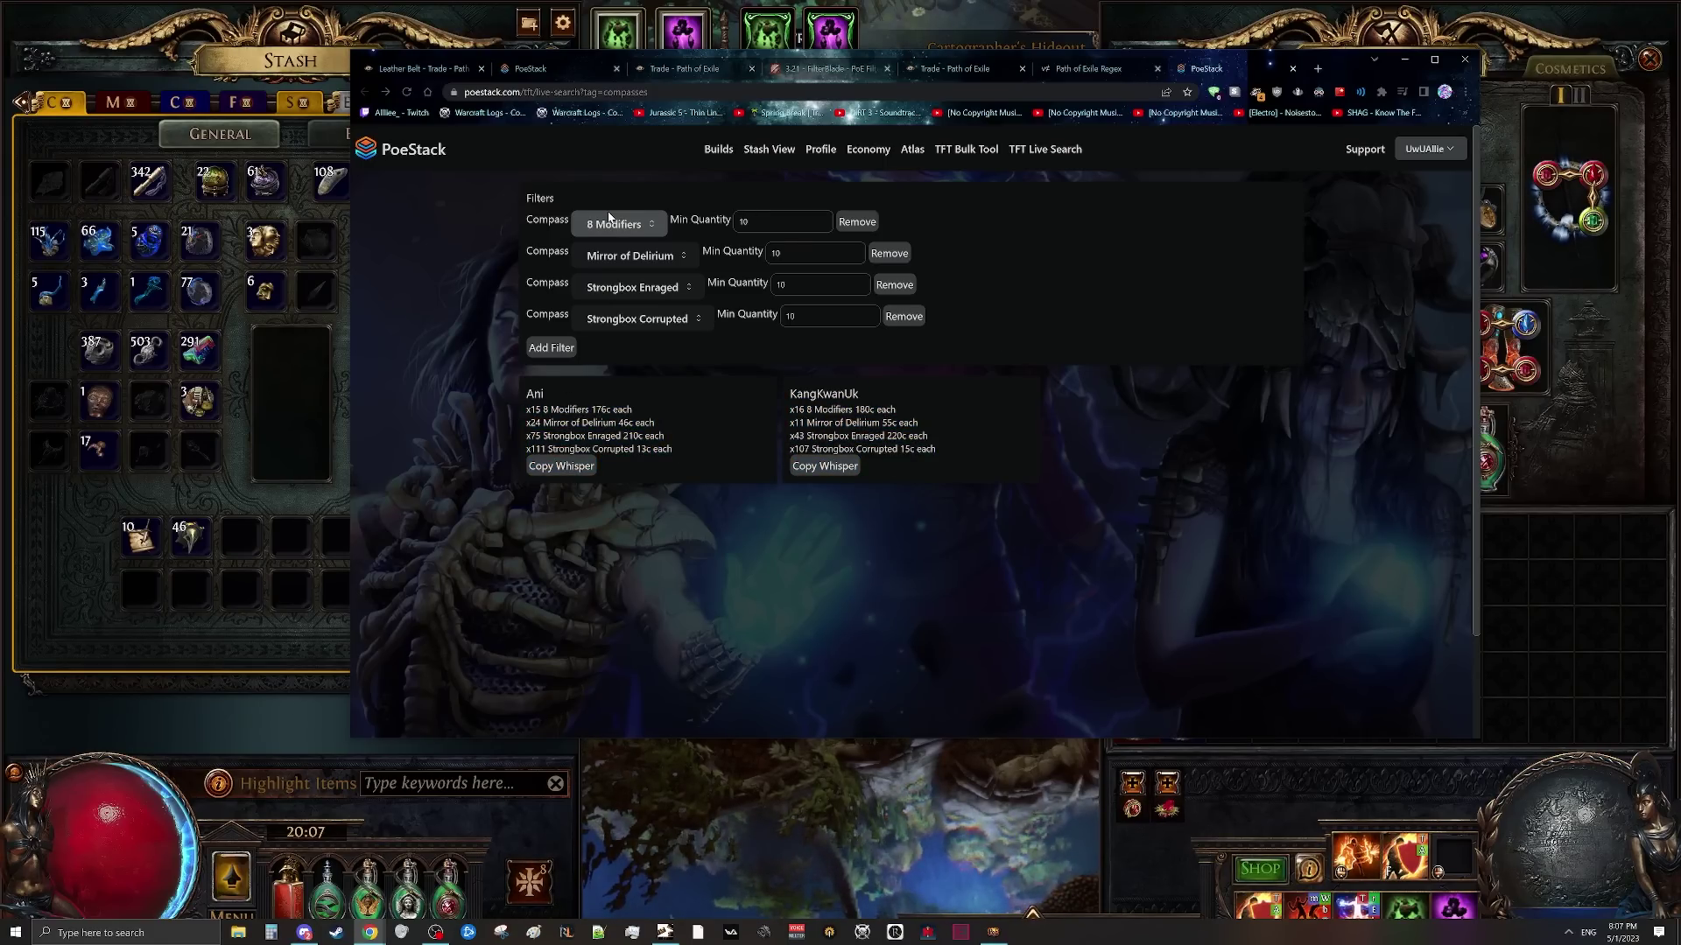
click(556, 353)
click(815, 355)
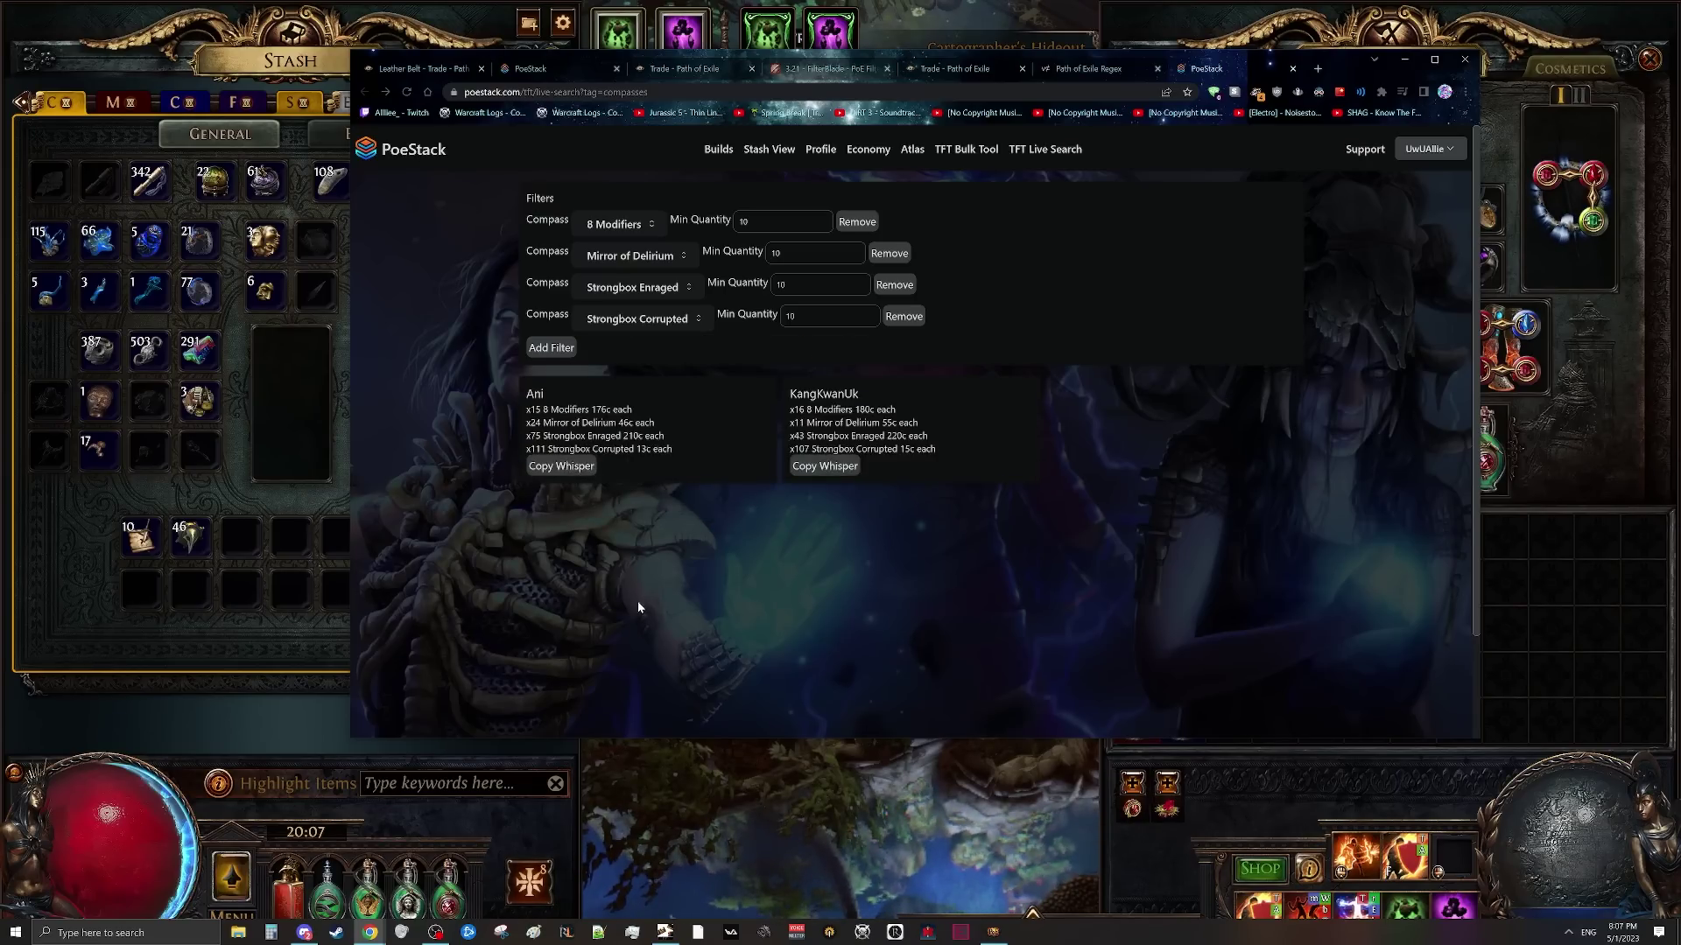
- Switch to Discord and go to the newest posts in the bulk-compasses-wts-csc channel
click(304, 932)
scroll(932, 413, down, 10)
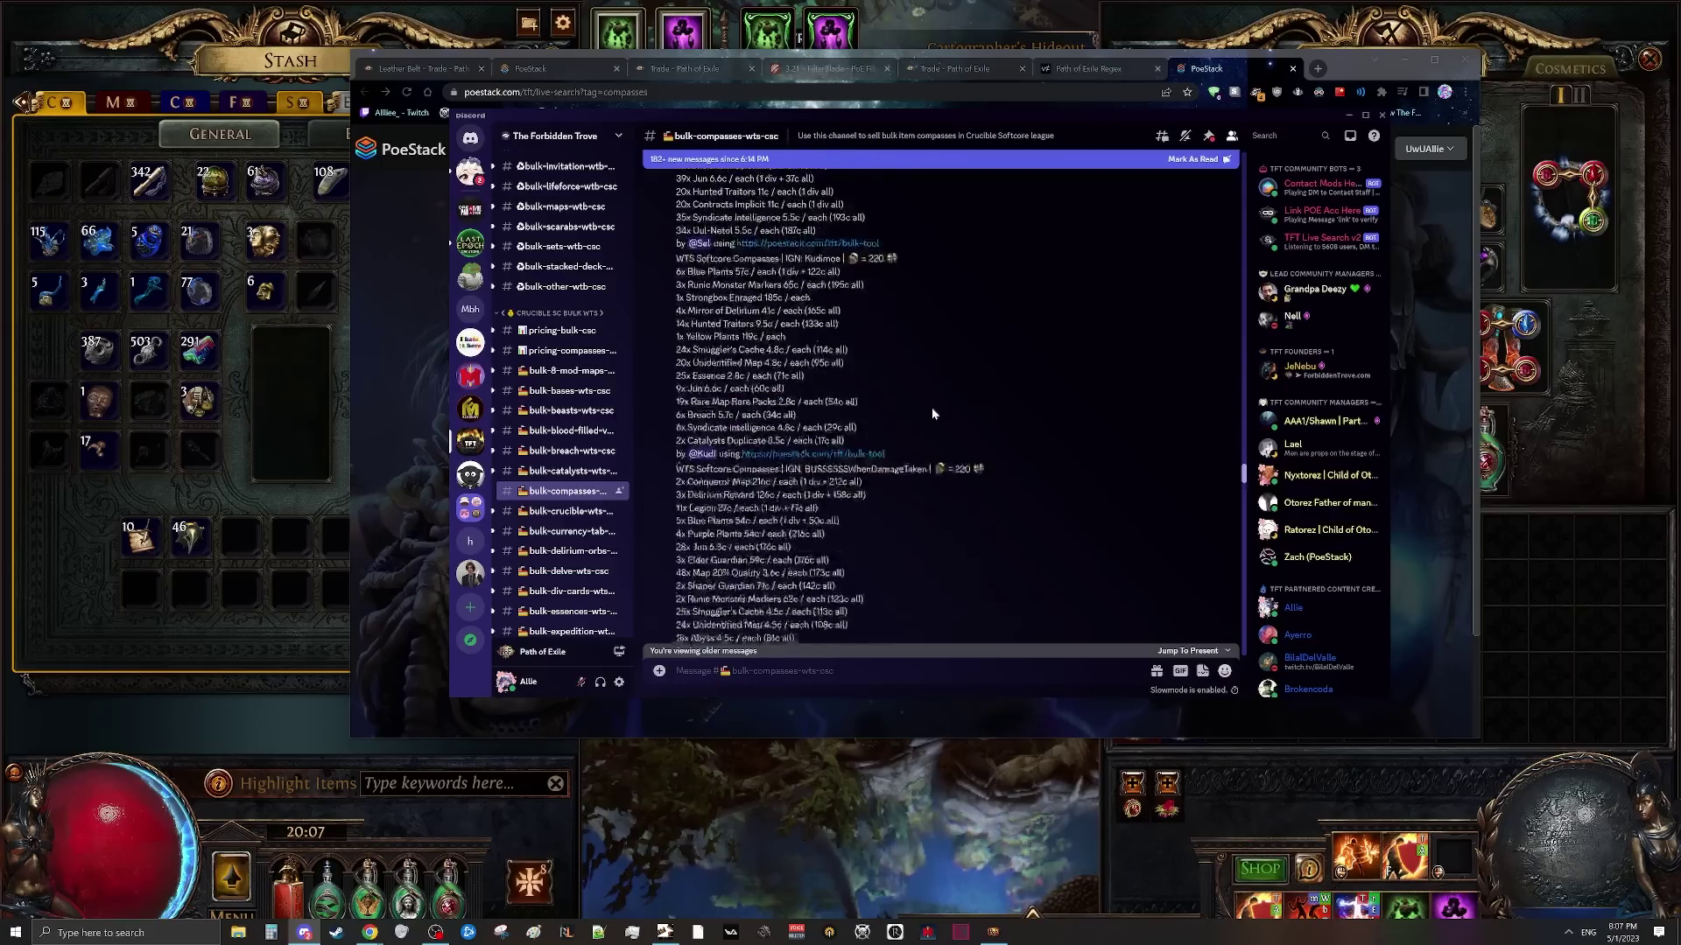
scroll(1243, 483, down, 5)
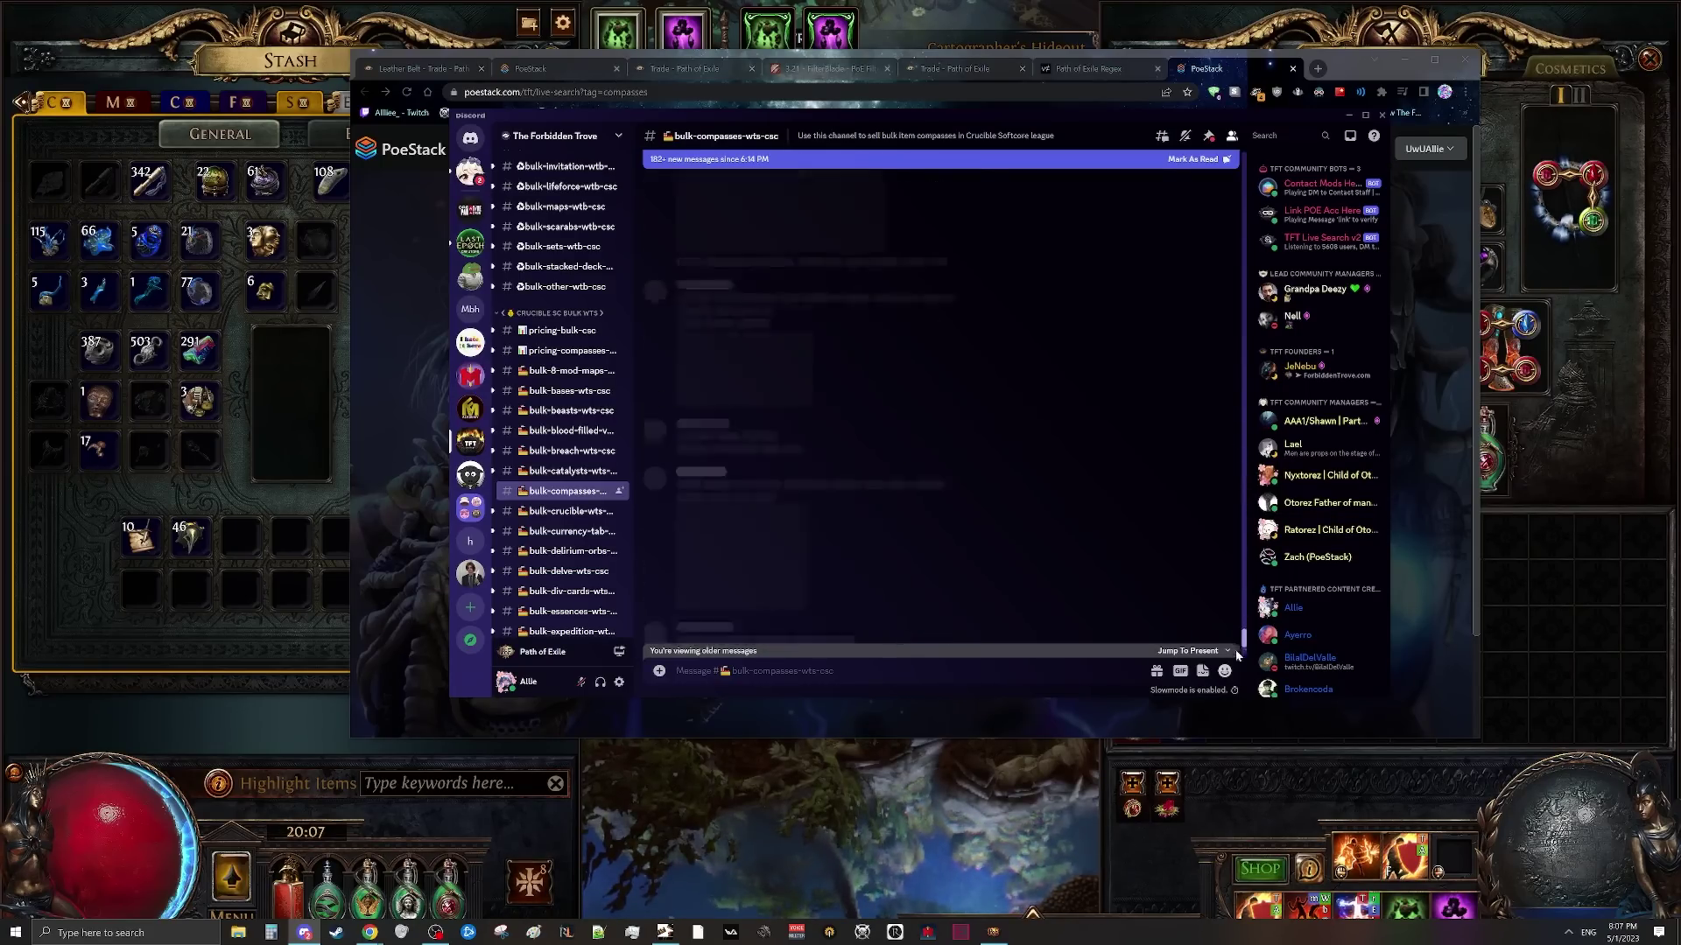
click(1179, 654)
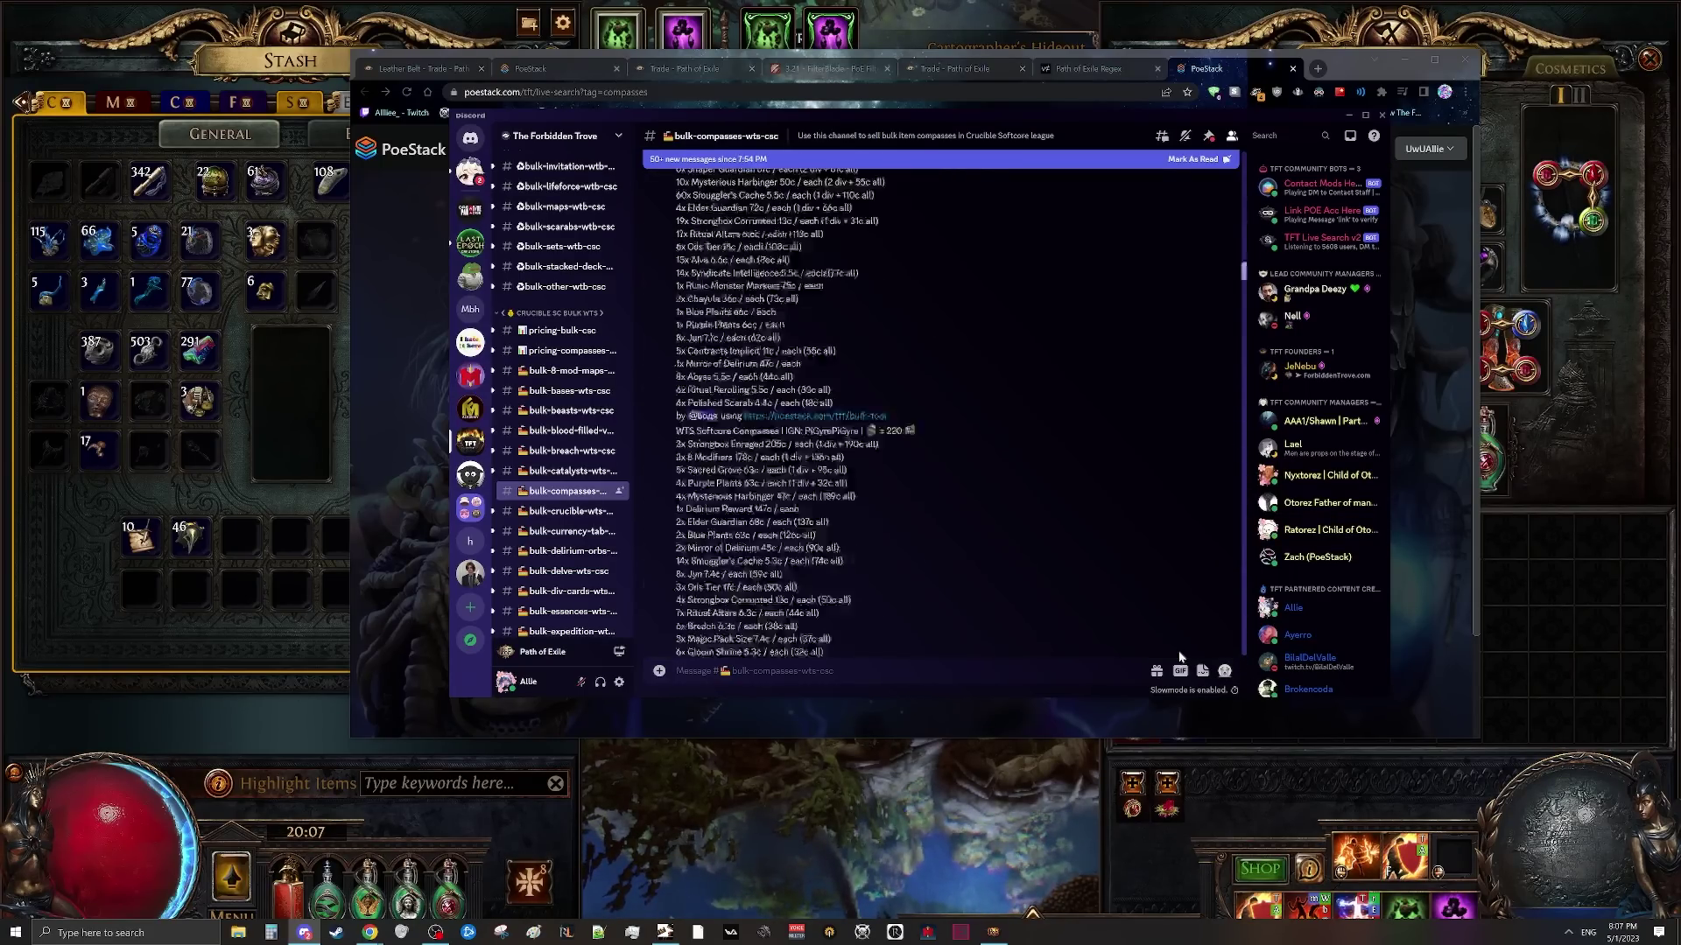
- Copy the first matching seller's whisper in PoeStack and send it in Path of Exile, requesting 10 of each of the four compasses
key(alt+Tab)
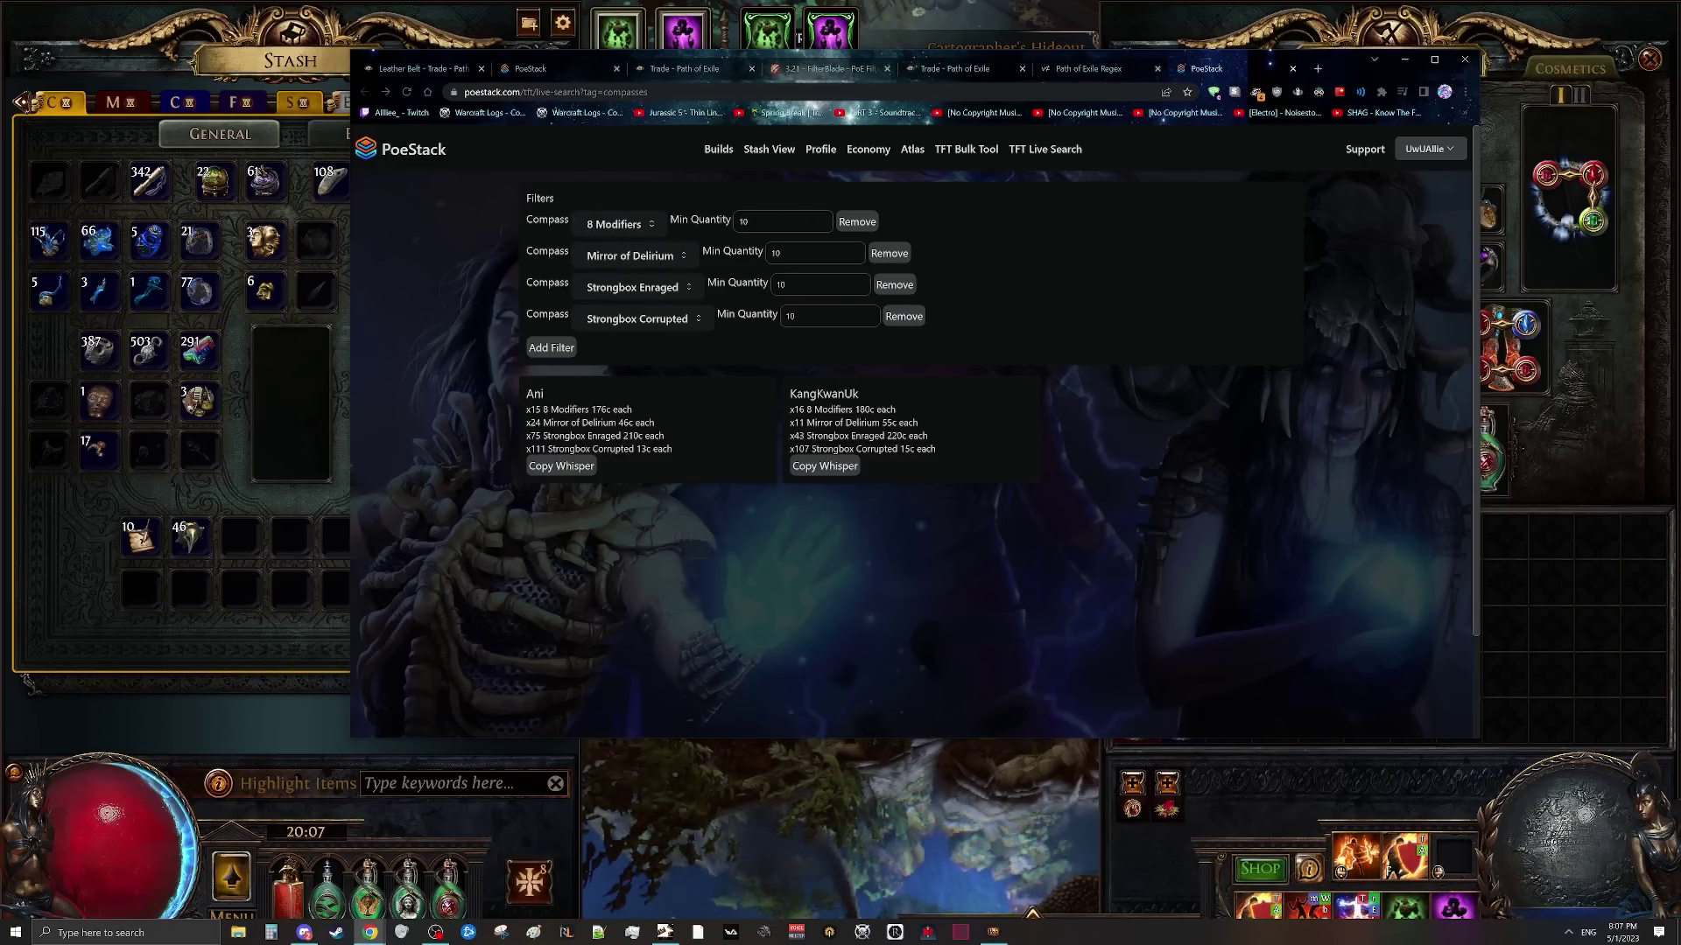
click(561, 466)
click(211, 639)
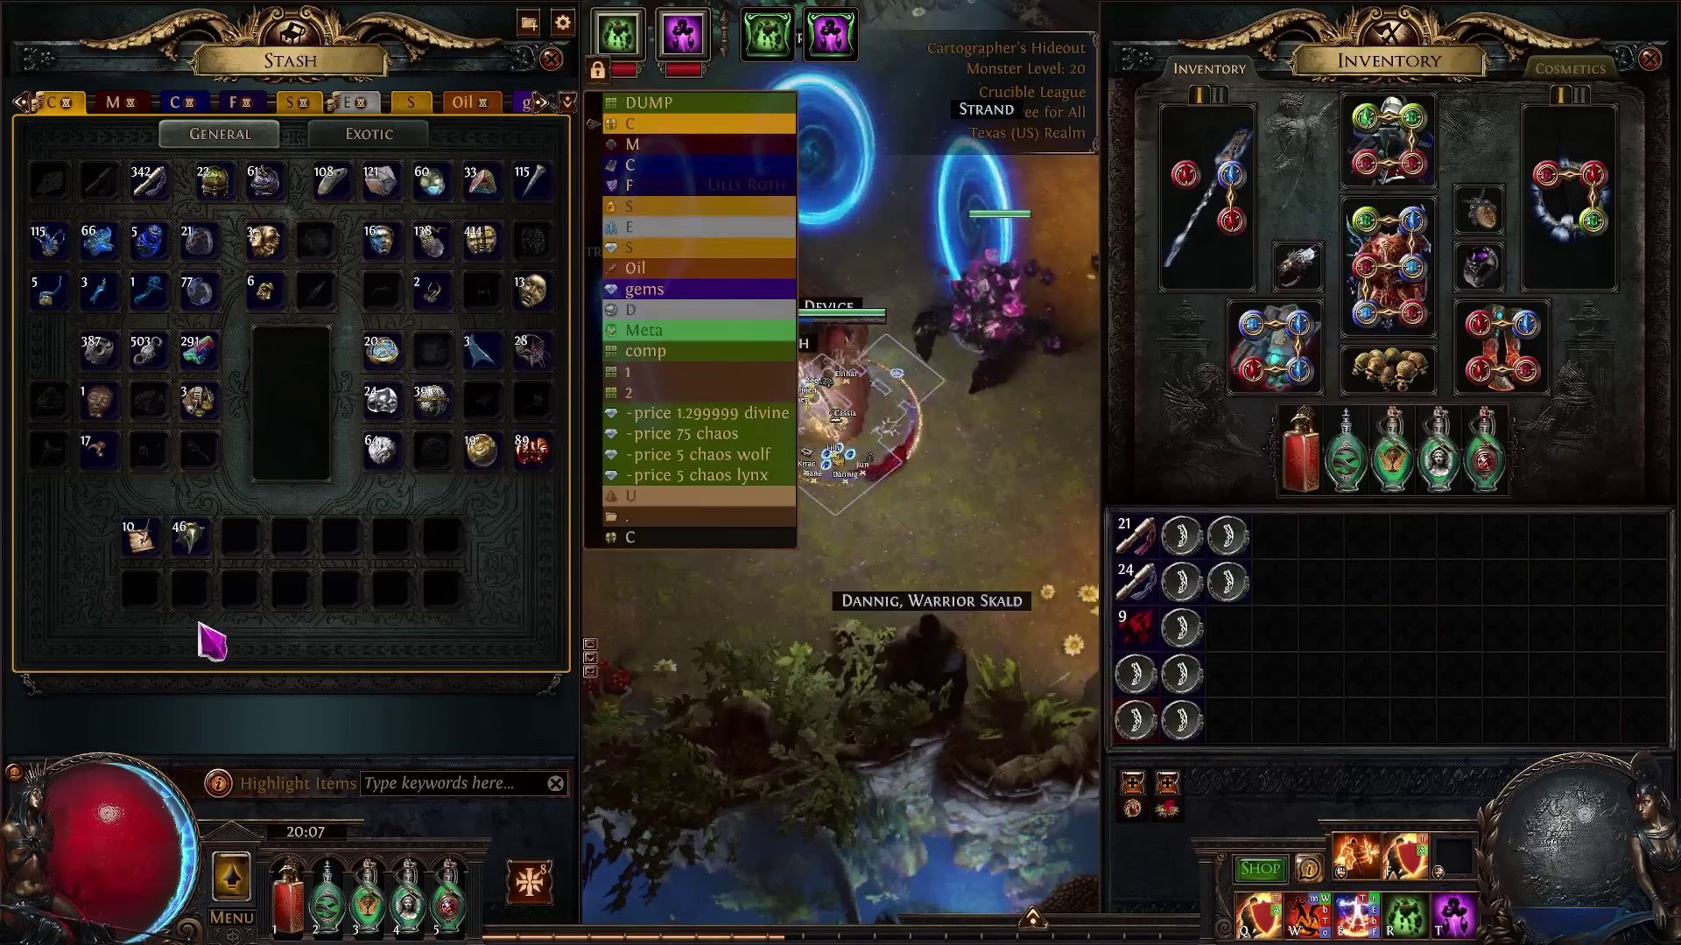
key(Return)
text(@)
key(ctrl+v)
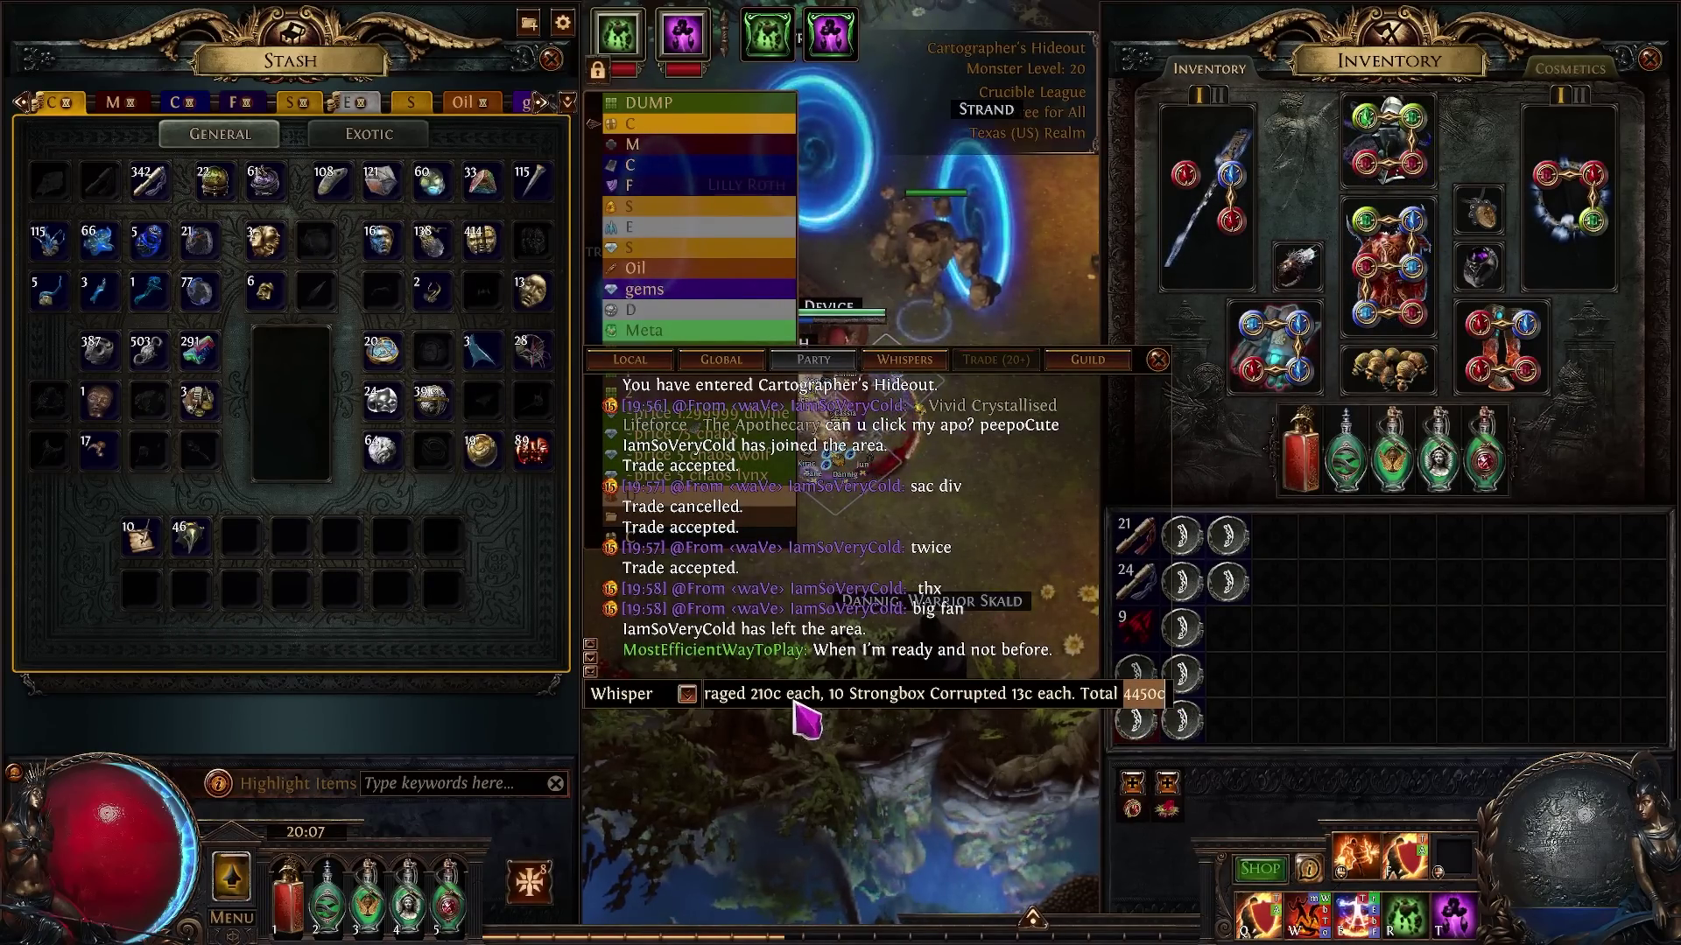
key(Return)
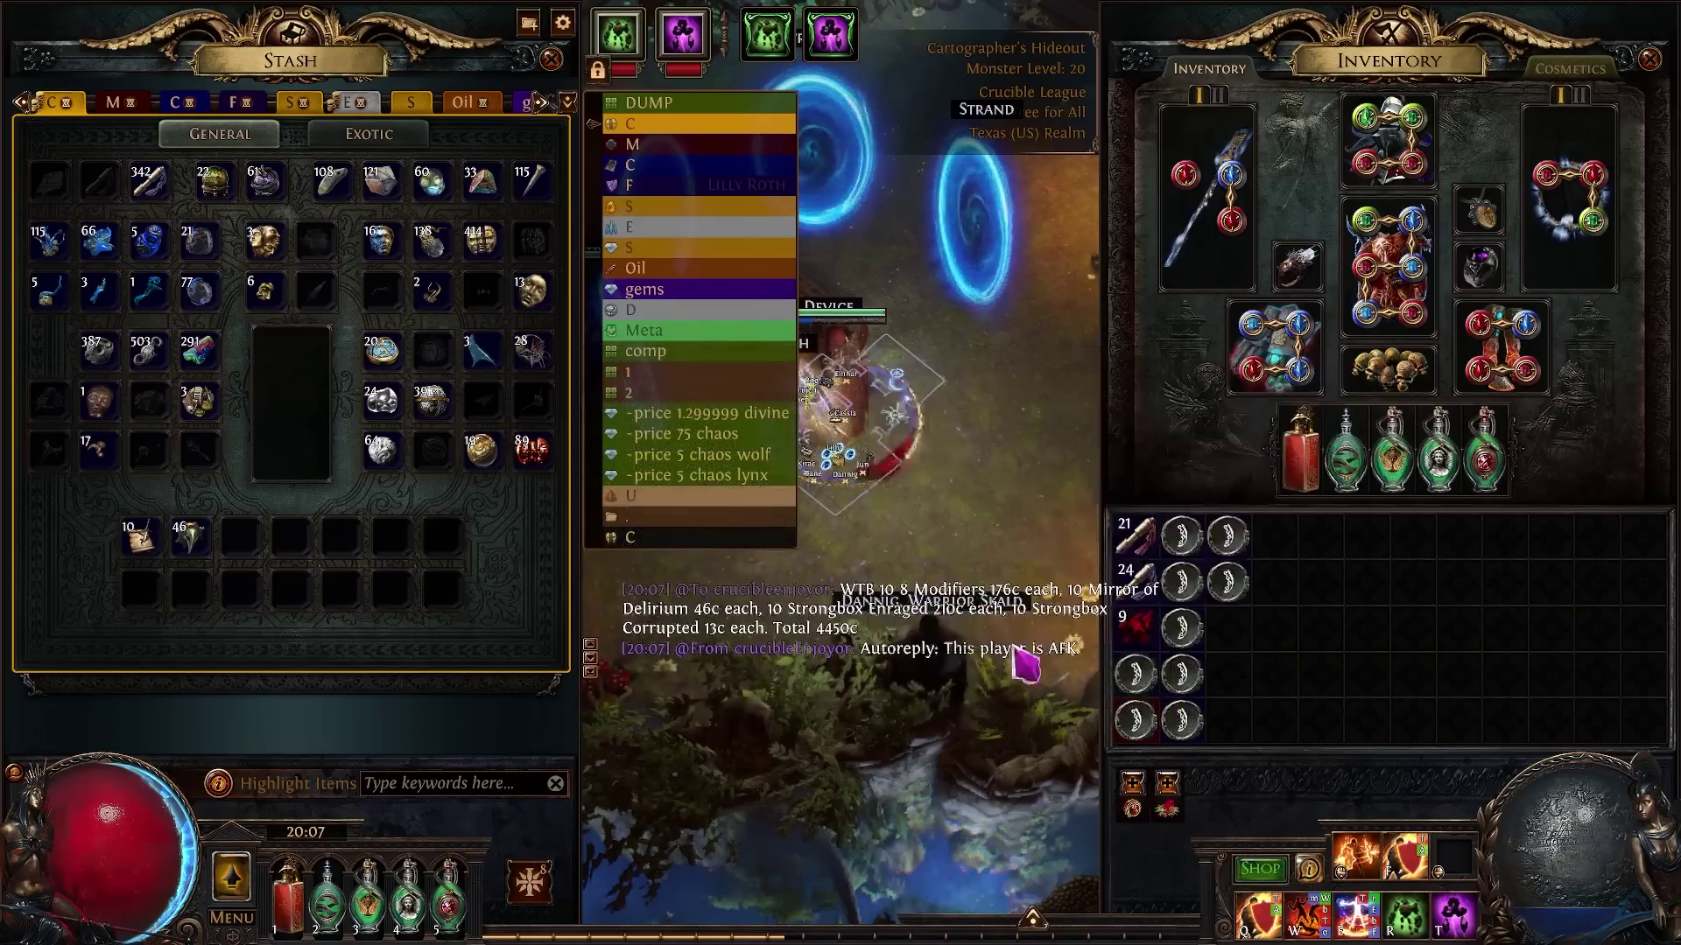
- Review the sent compass whisper and the seller's reply in the game chat
key(ctrl+Return)
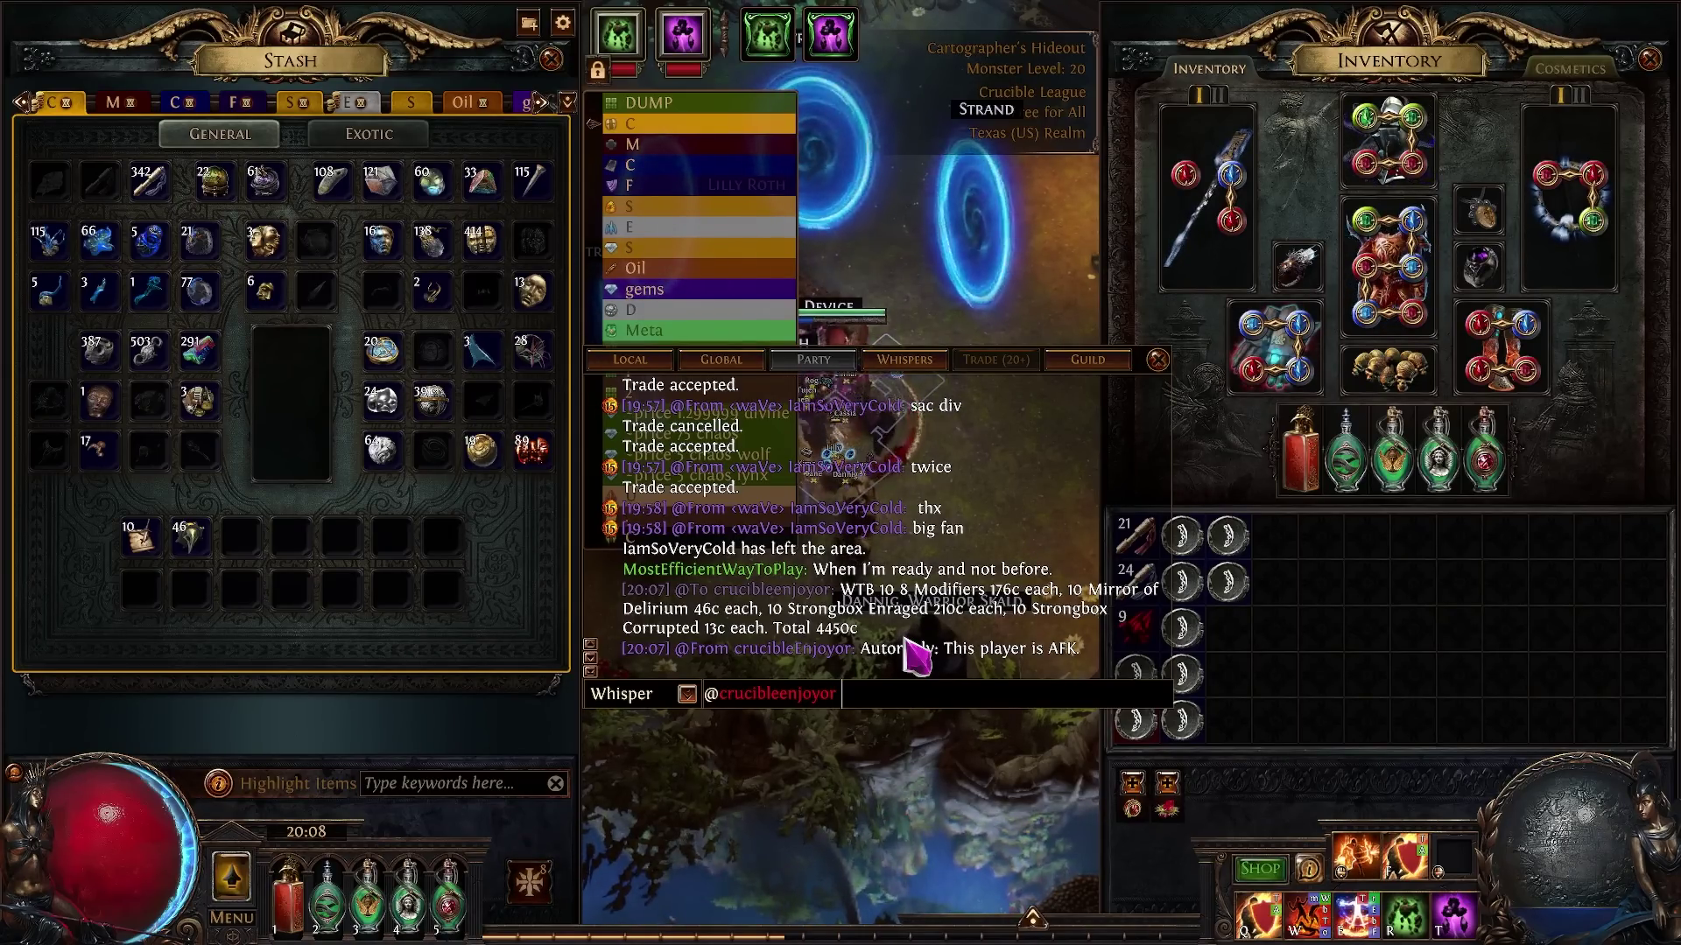
key(Escape)
key(Return)
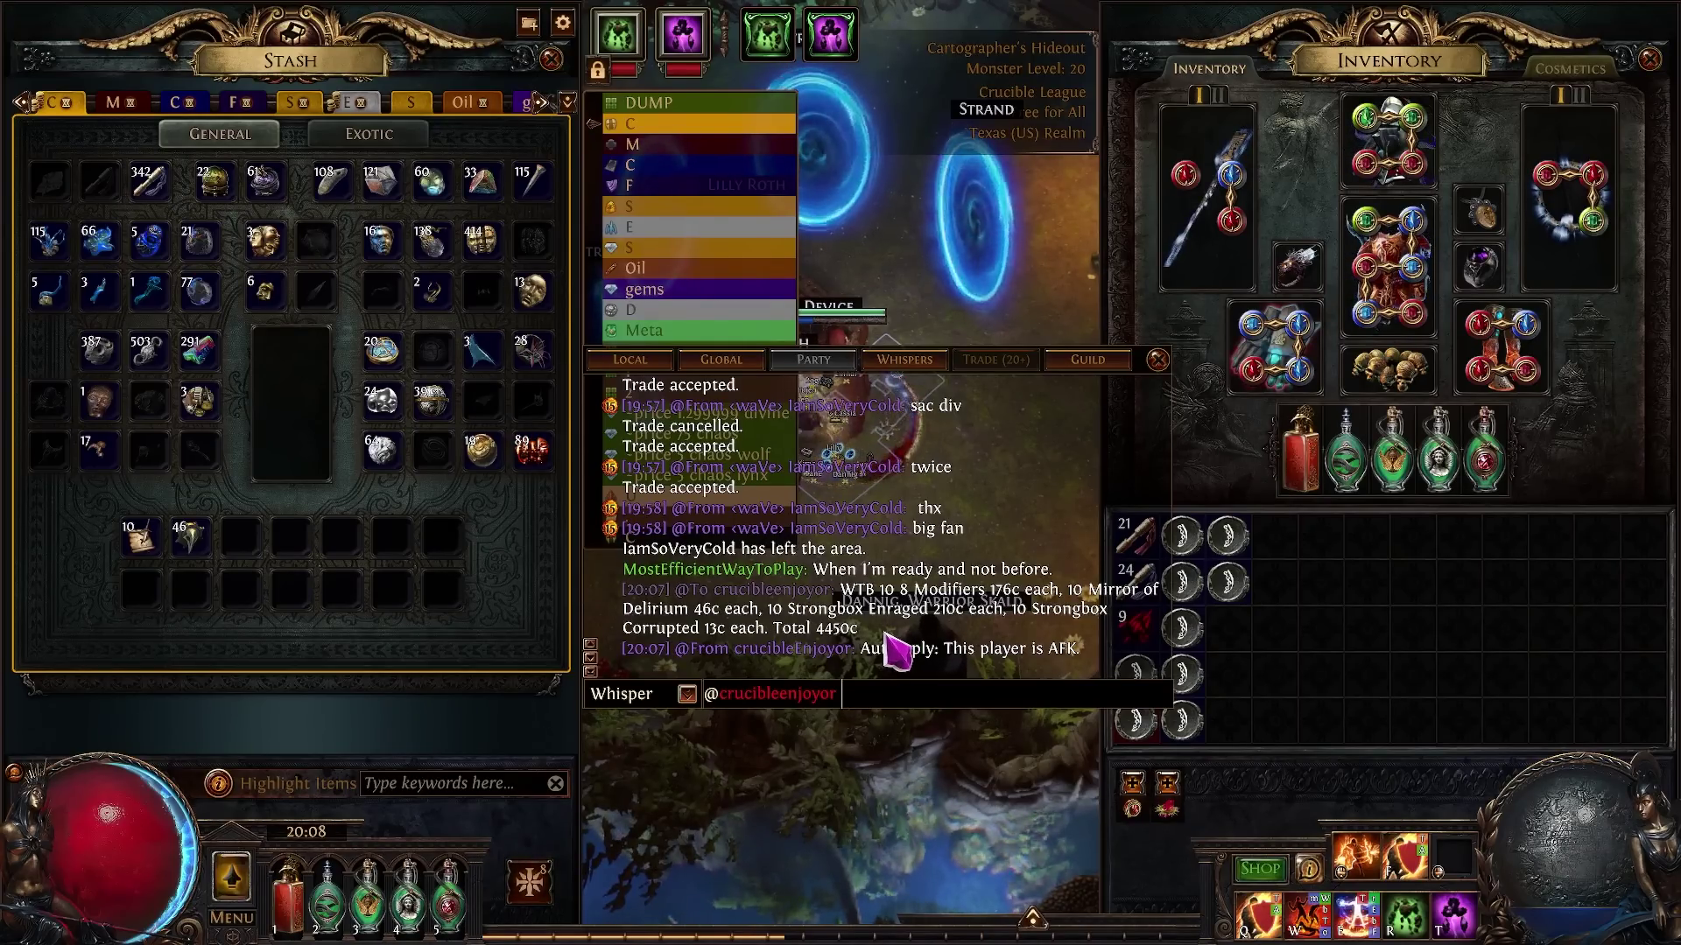
key(Escape)
- Compare PoeStack's filtered compass listings with the latest compass sale posts in Discord
key(alt+Tab)
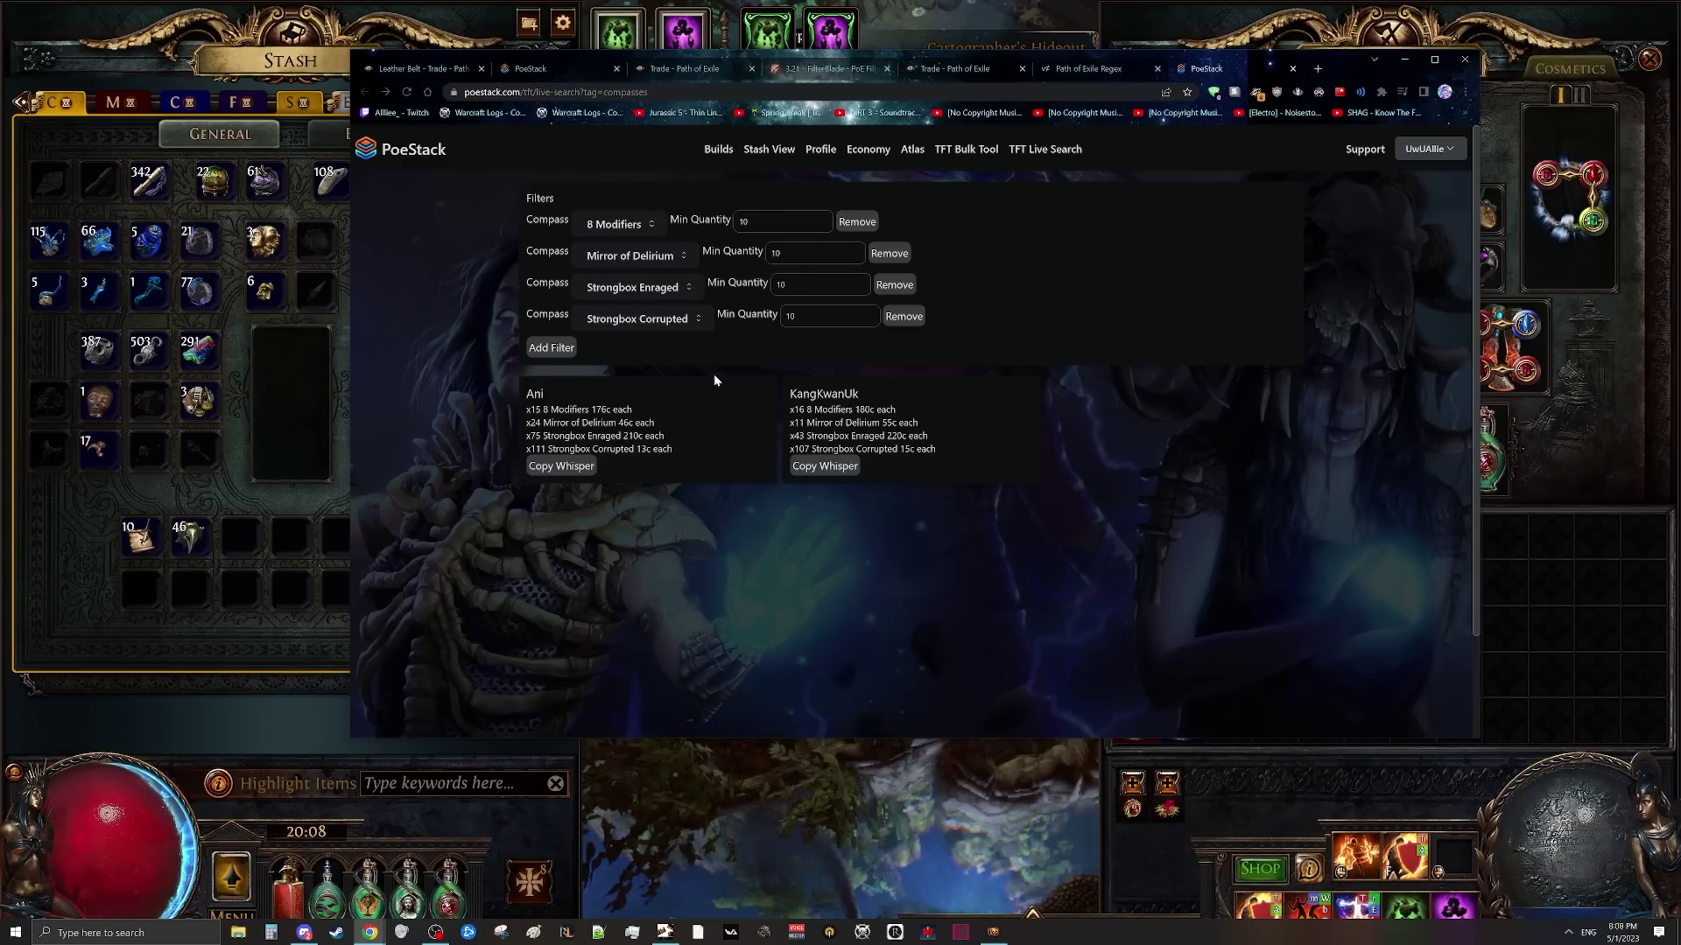
key(alt+Tab)
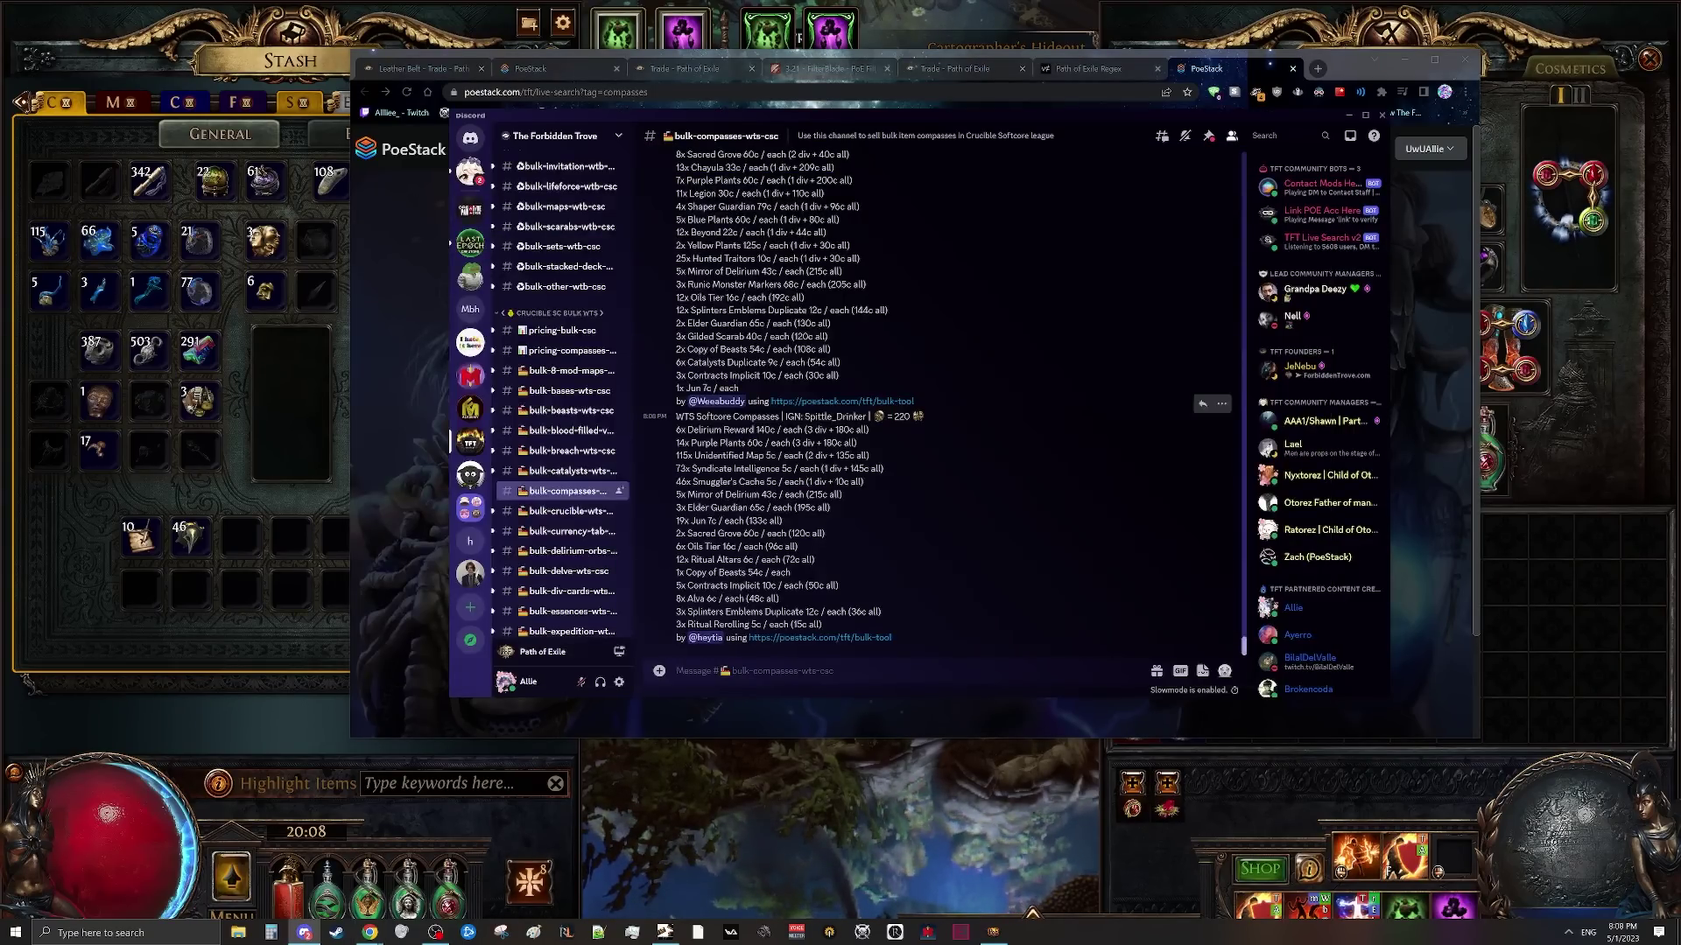
click(406, 560)
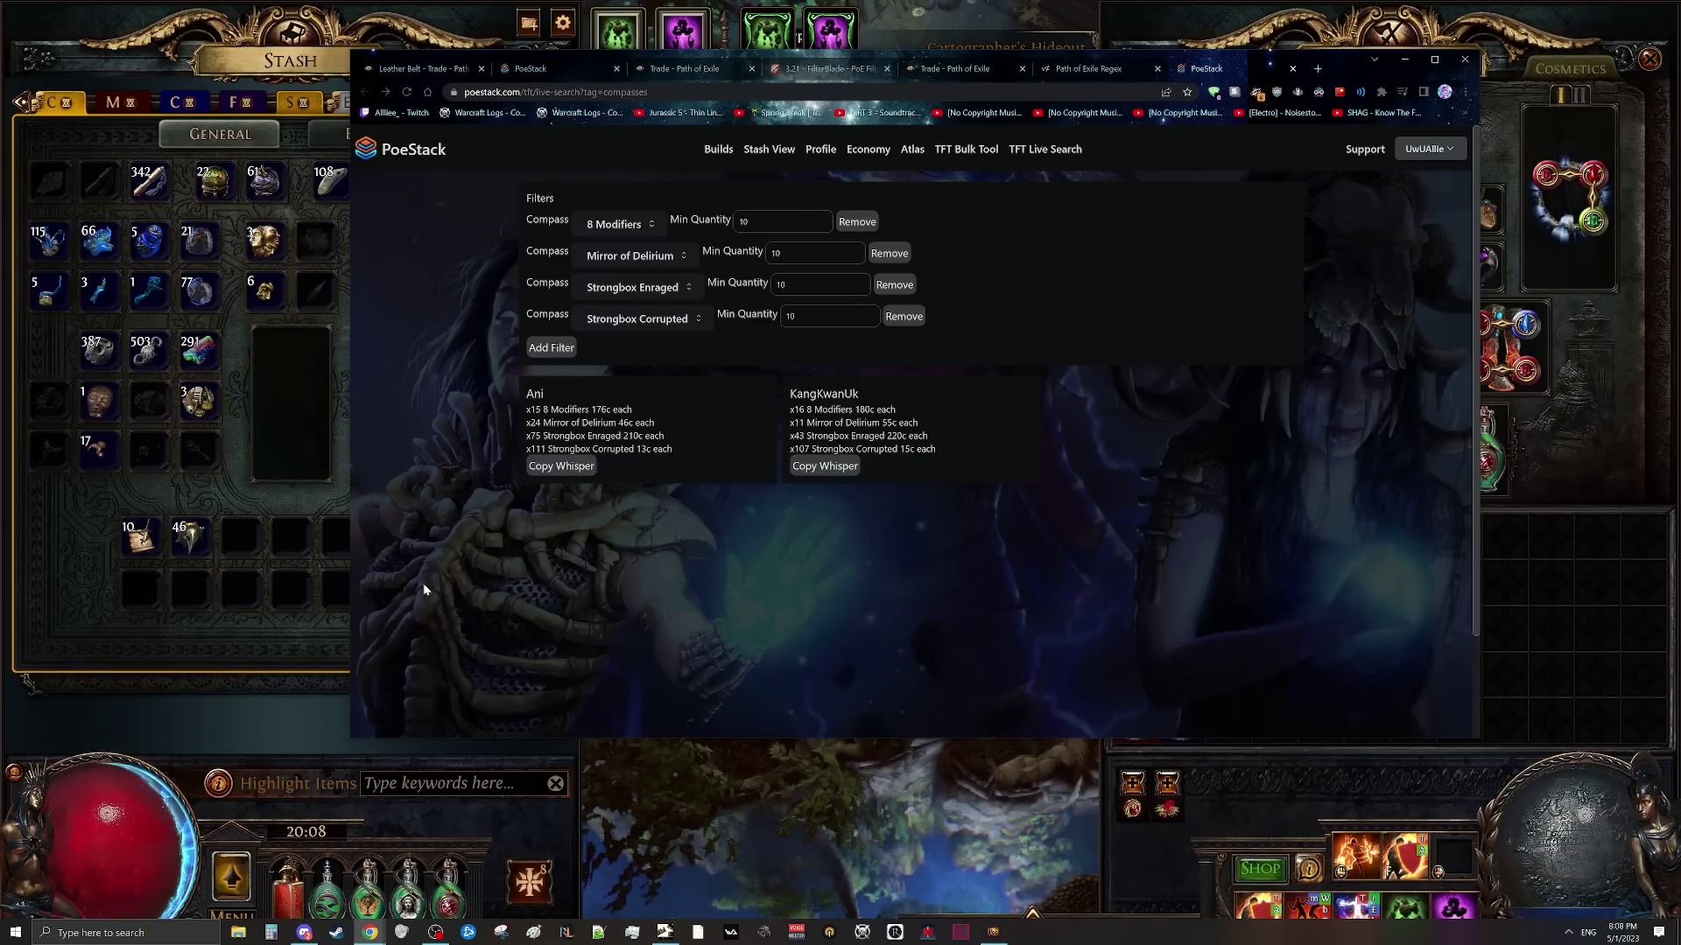
- Browse the Discord bulk sale channels for catalysts, beasts, incubators and invitations
key(alt+Tab)
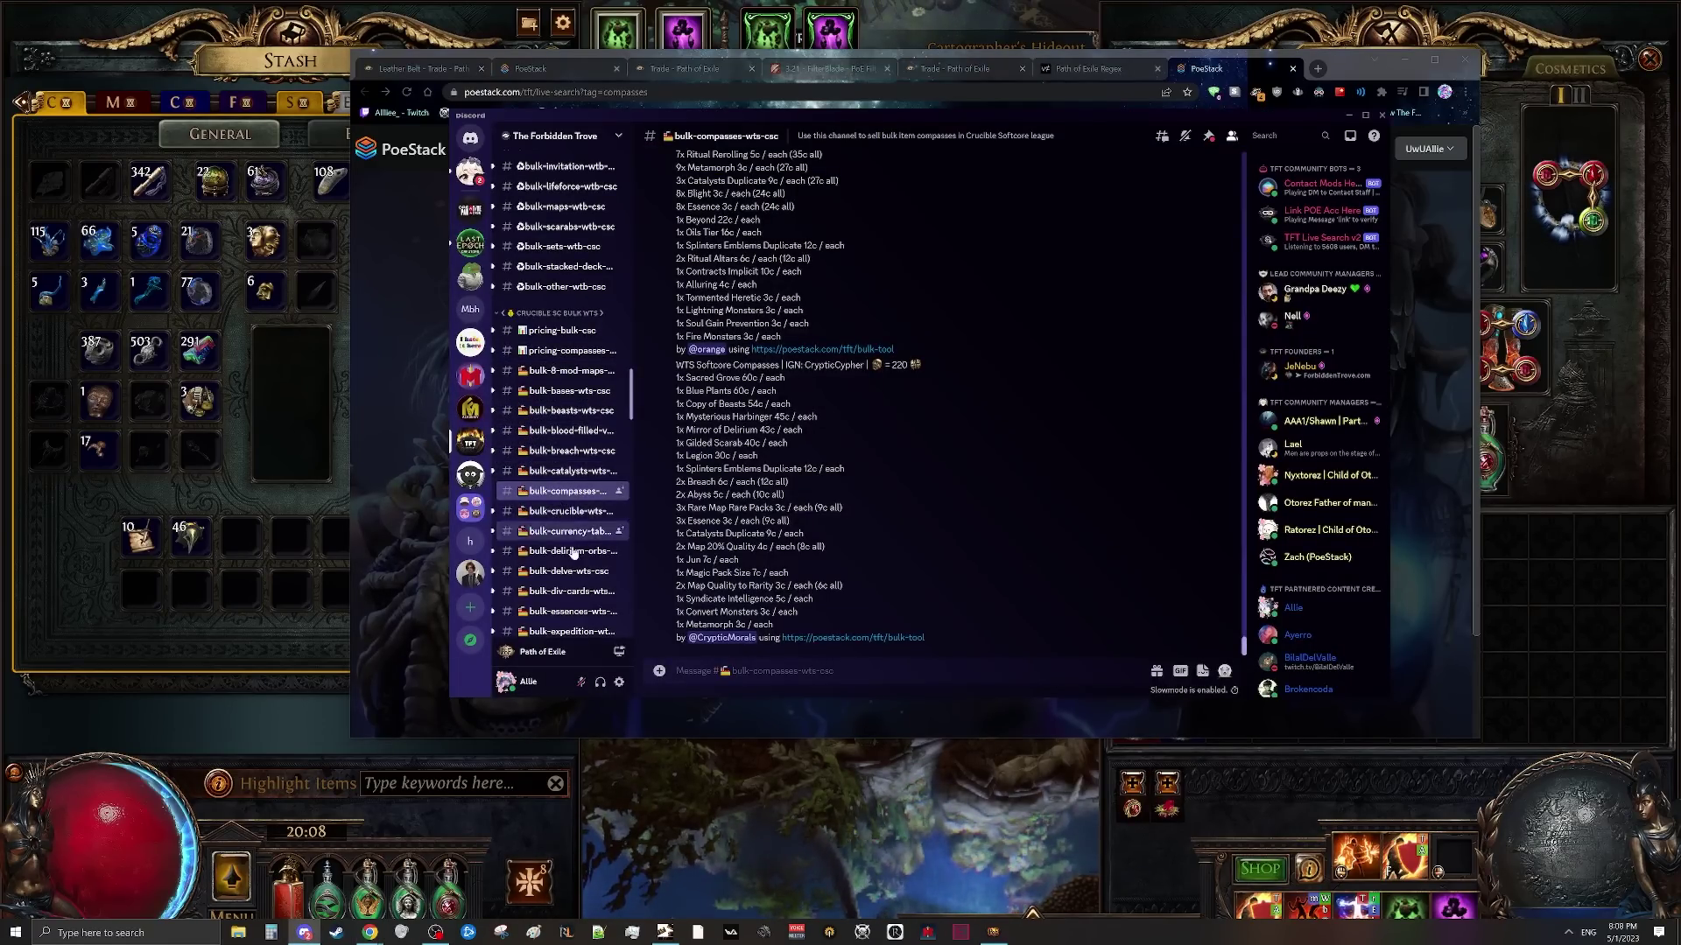
click(569, 471)
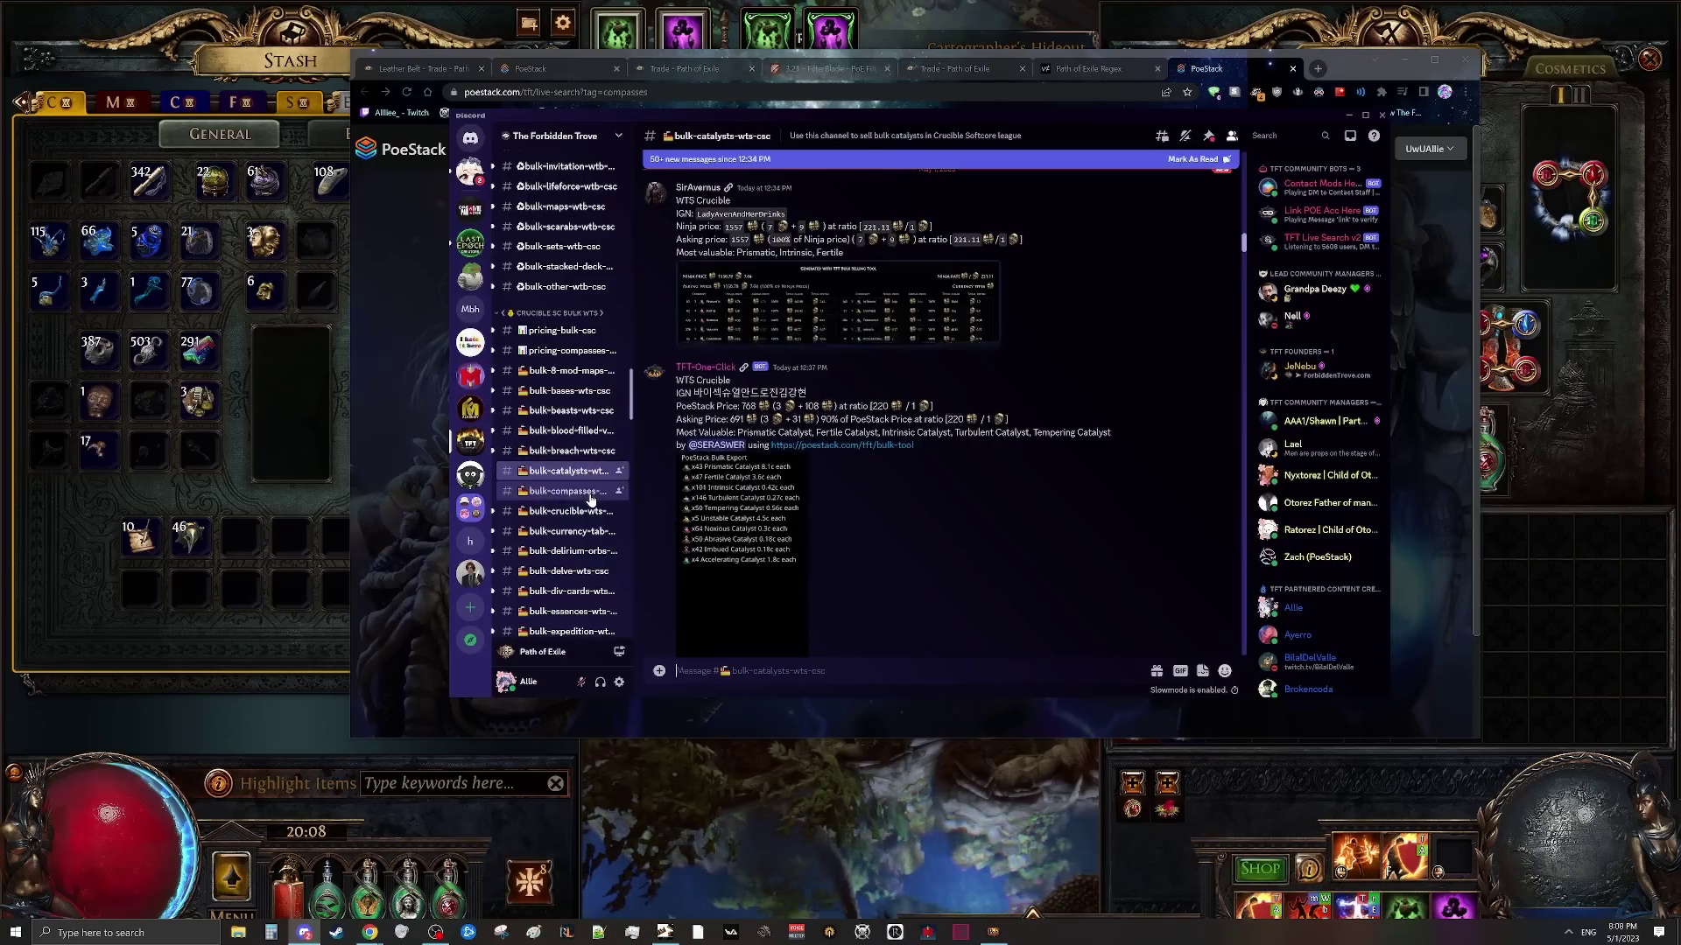
click(573, 410)
scroll(571, 369, down, 5)
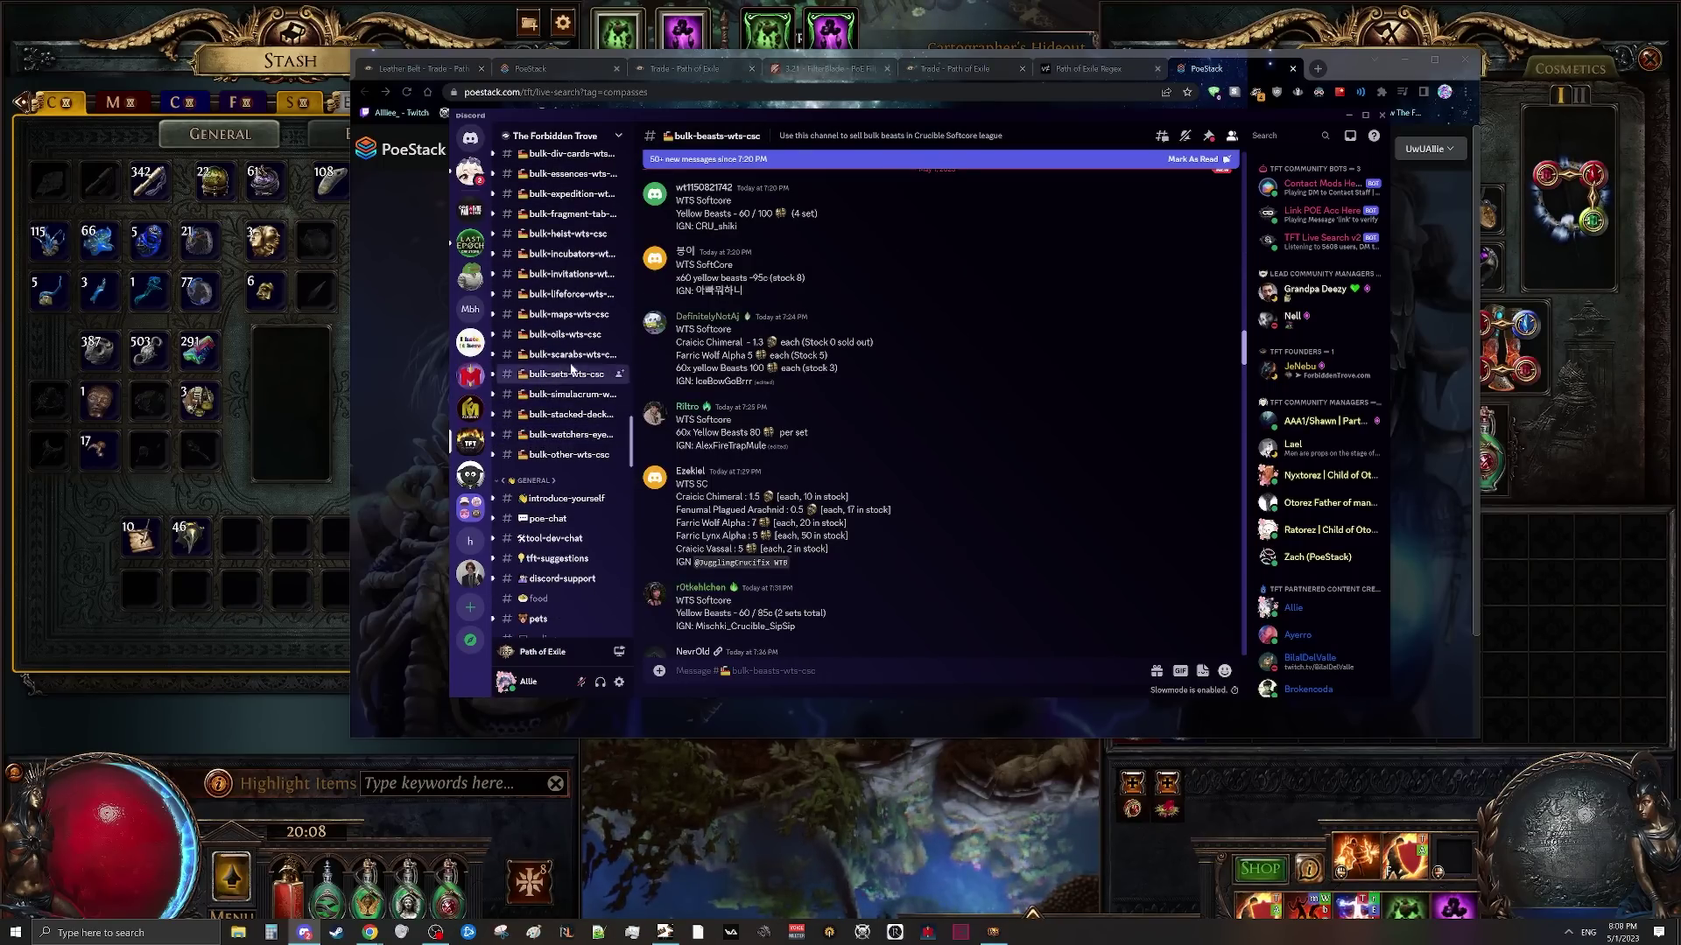
scroll(571, 368, up, 3)
click(567, 363)
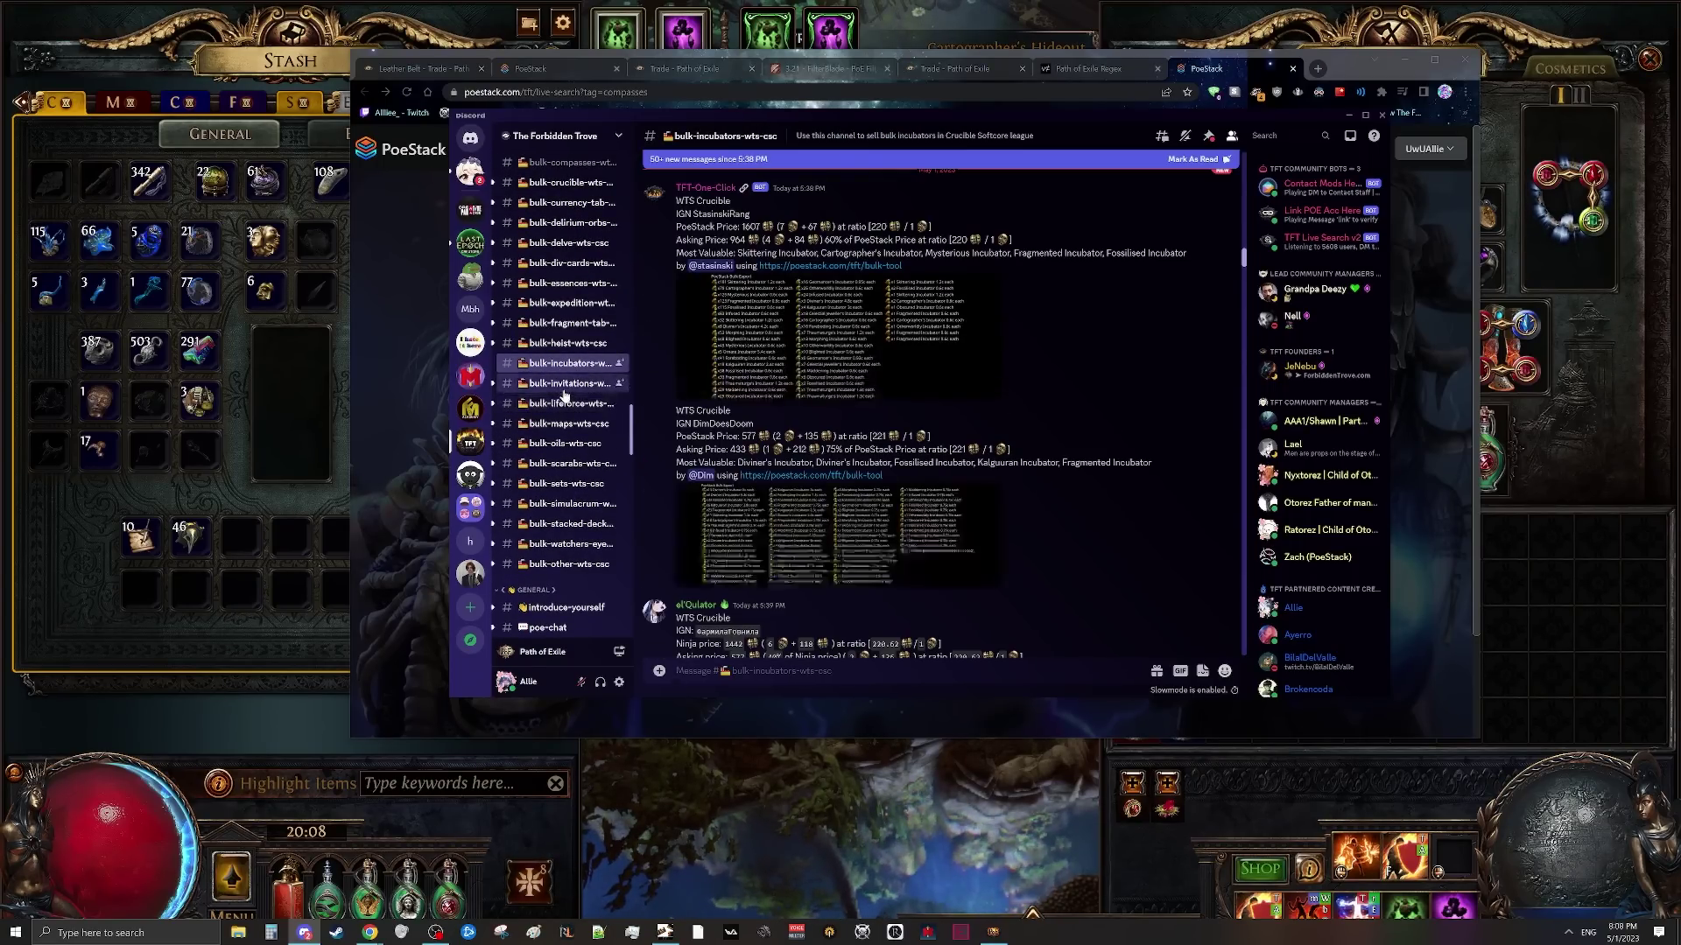
click(565, 387)
- Switch back to PoeStack, view the five-way live search listings and return to the compass search
key(shift+grave)
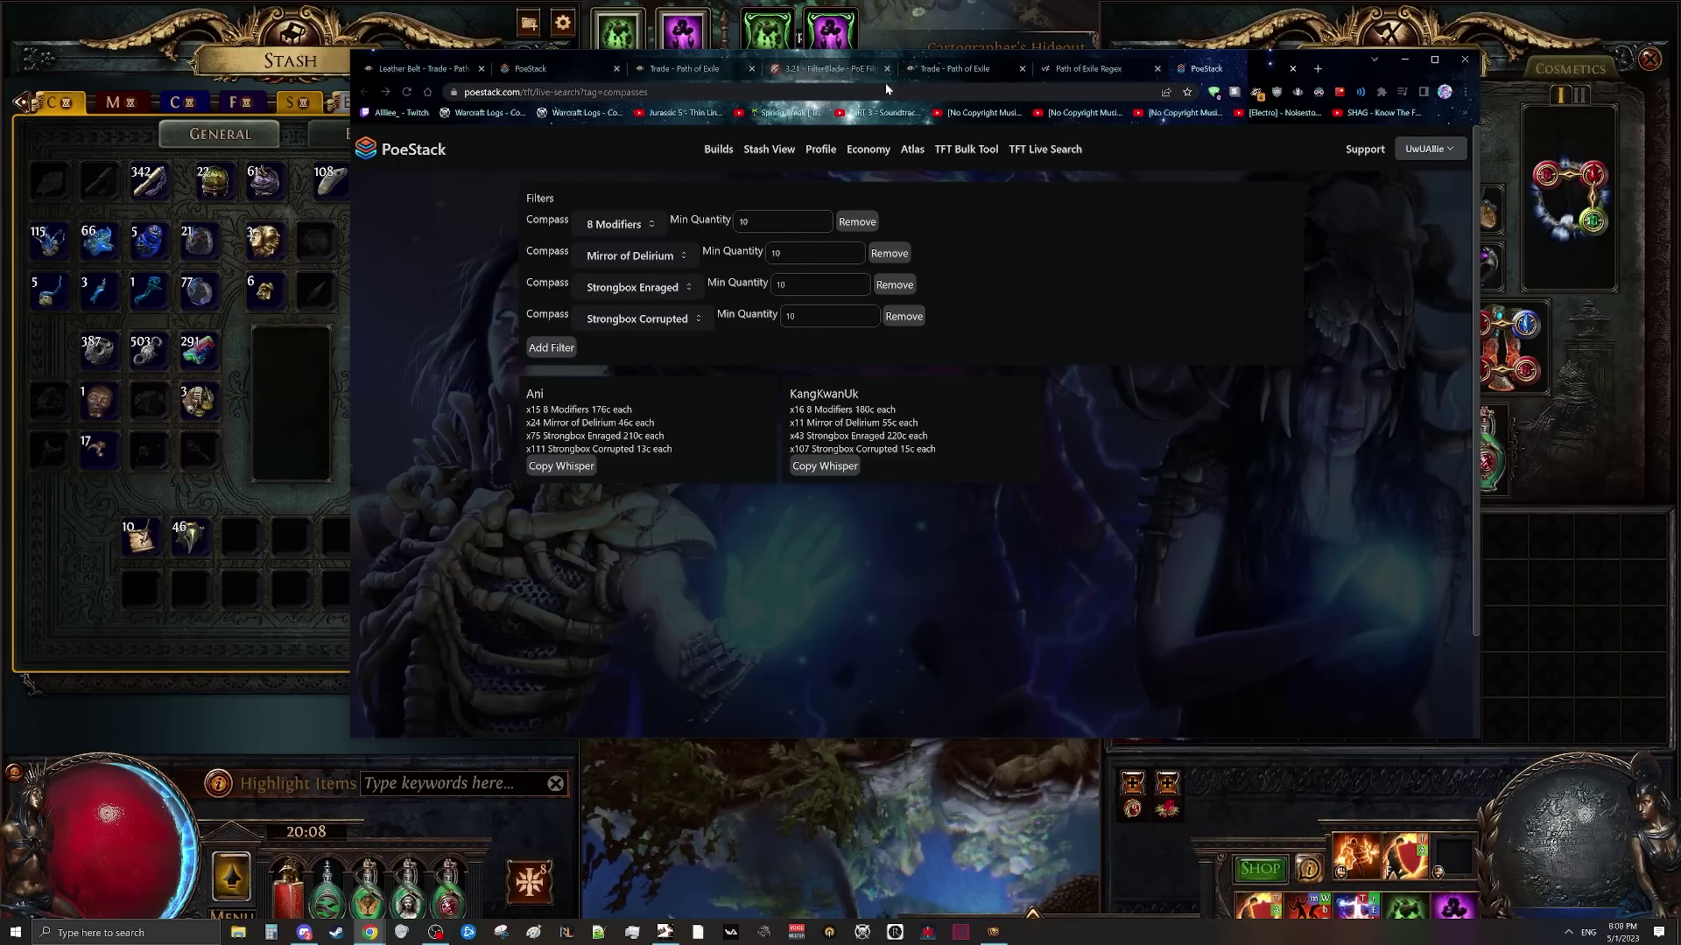
click(967, 149)
click(1061, 161)
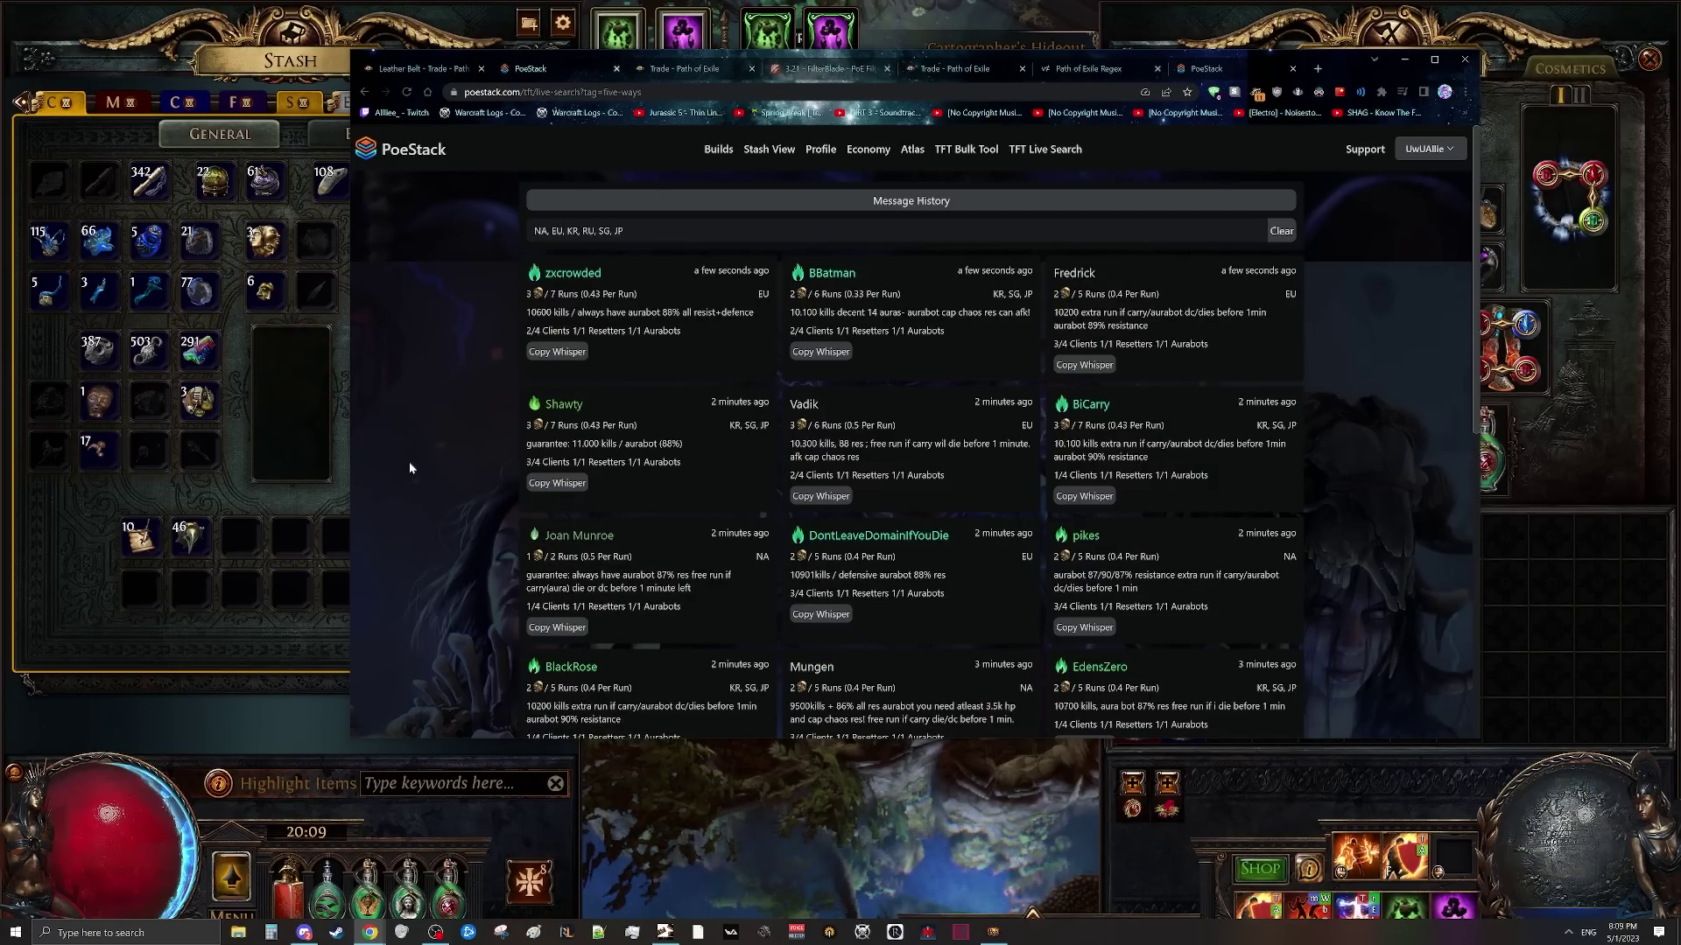
click(1212, 68)
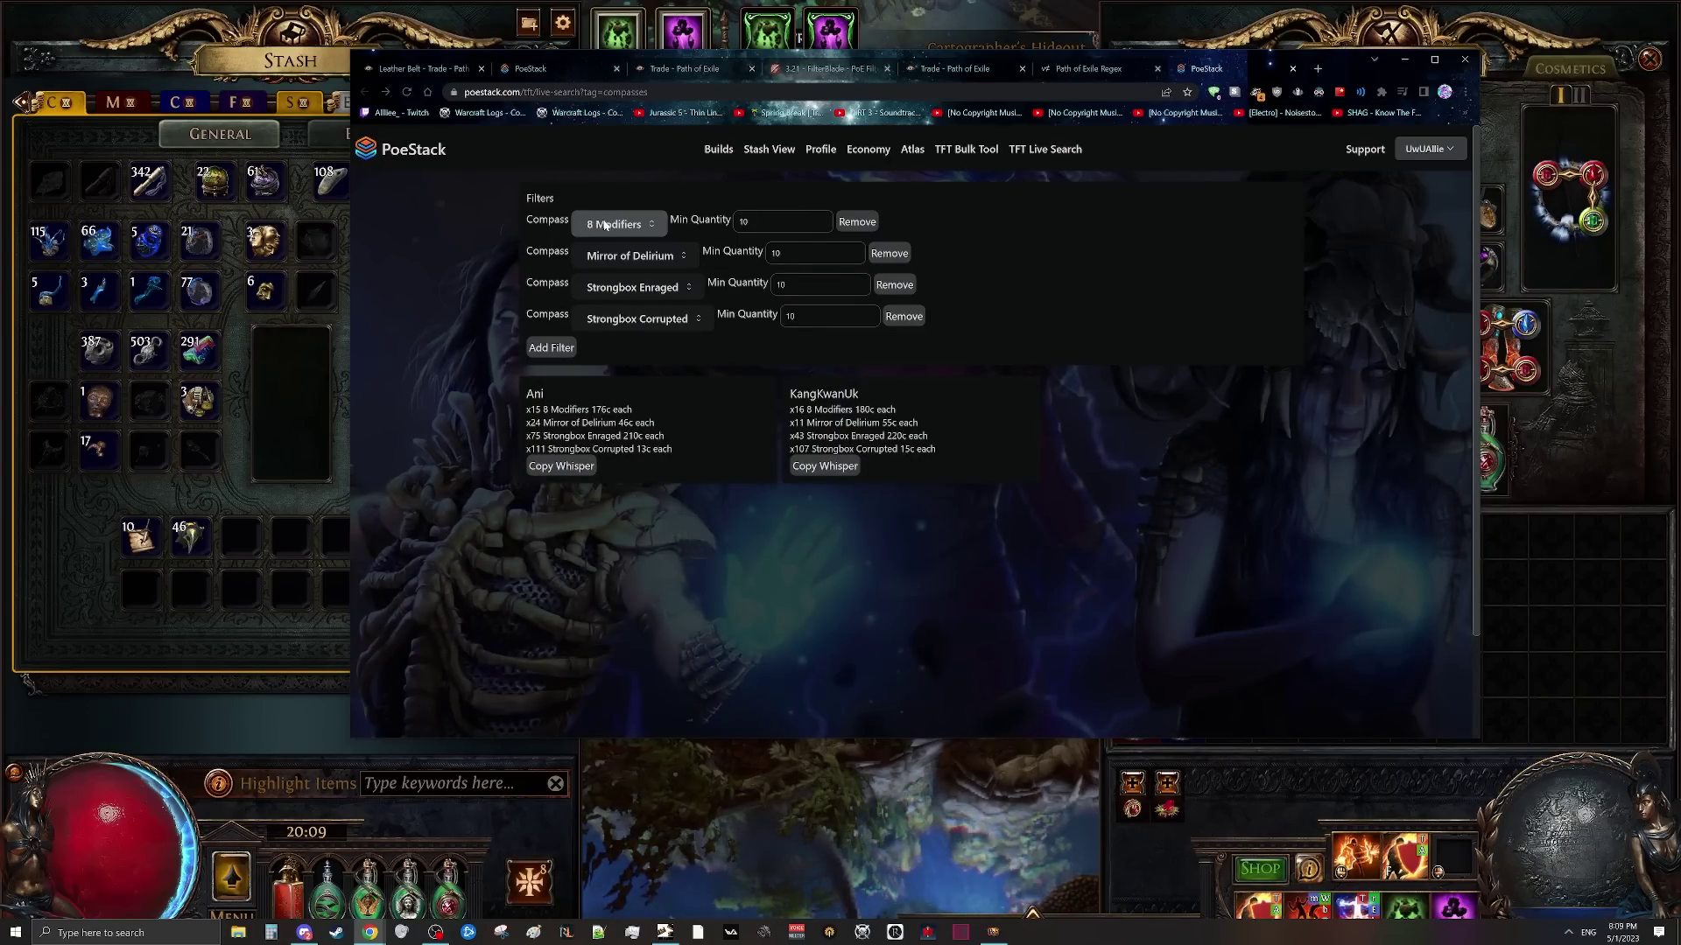
- Set the minimum quantity to 100 for 8 Modifiers, 90 for Mirror of Delirium and 40 for Strongbox Enraged
click(784, 221)
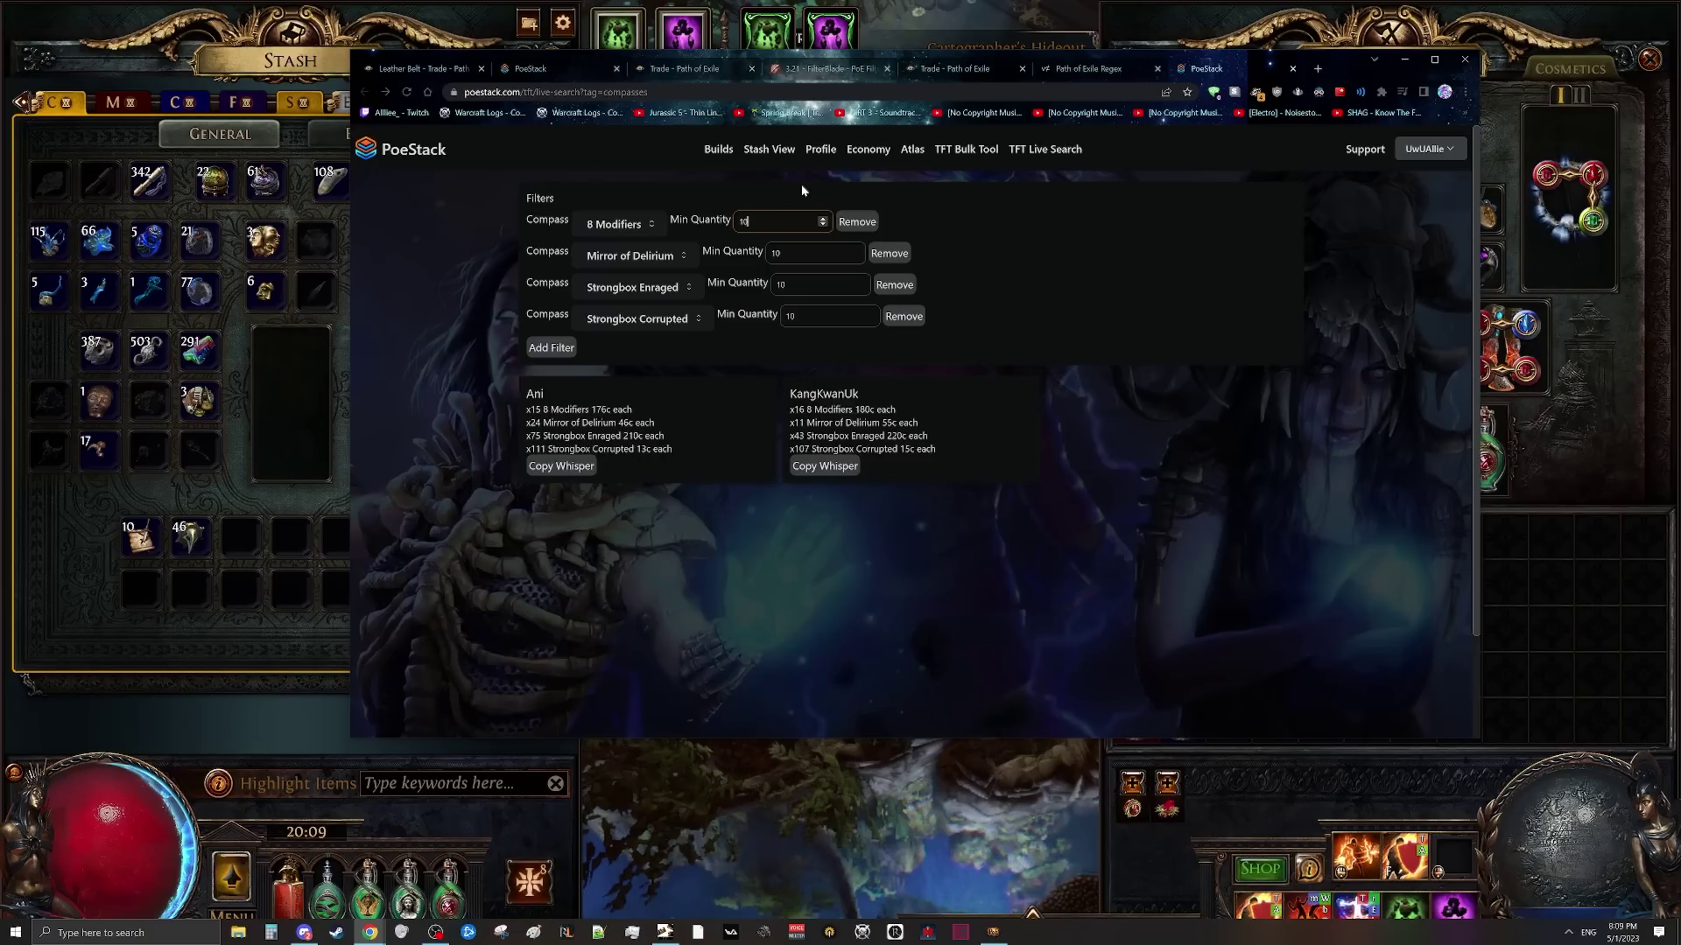
text(0)
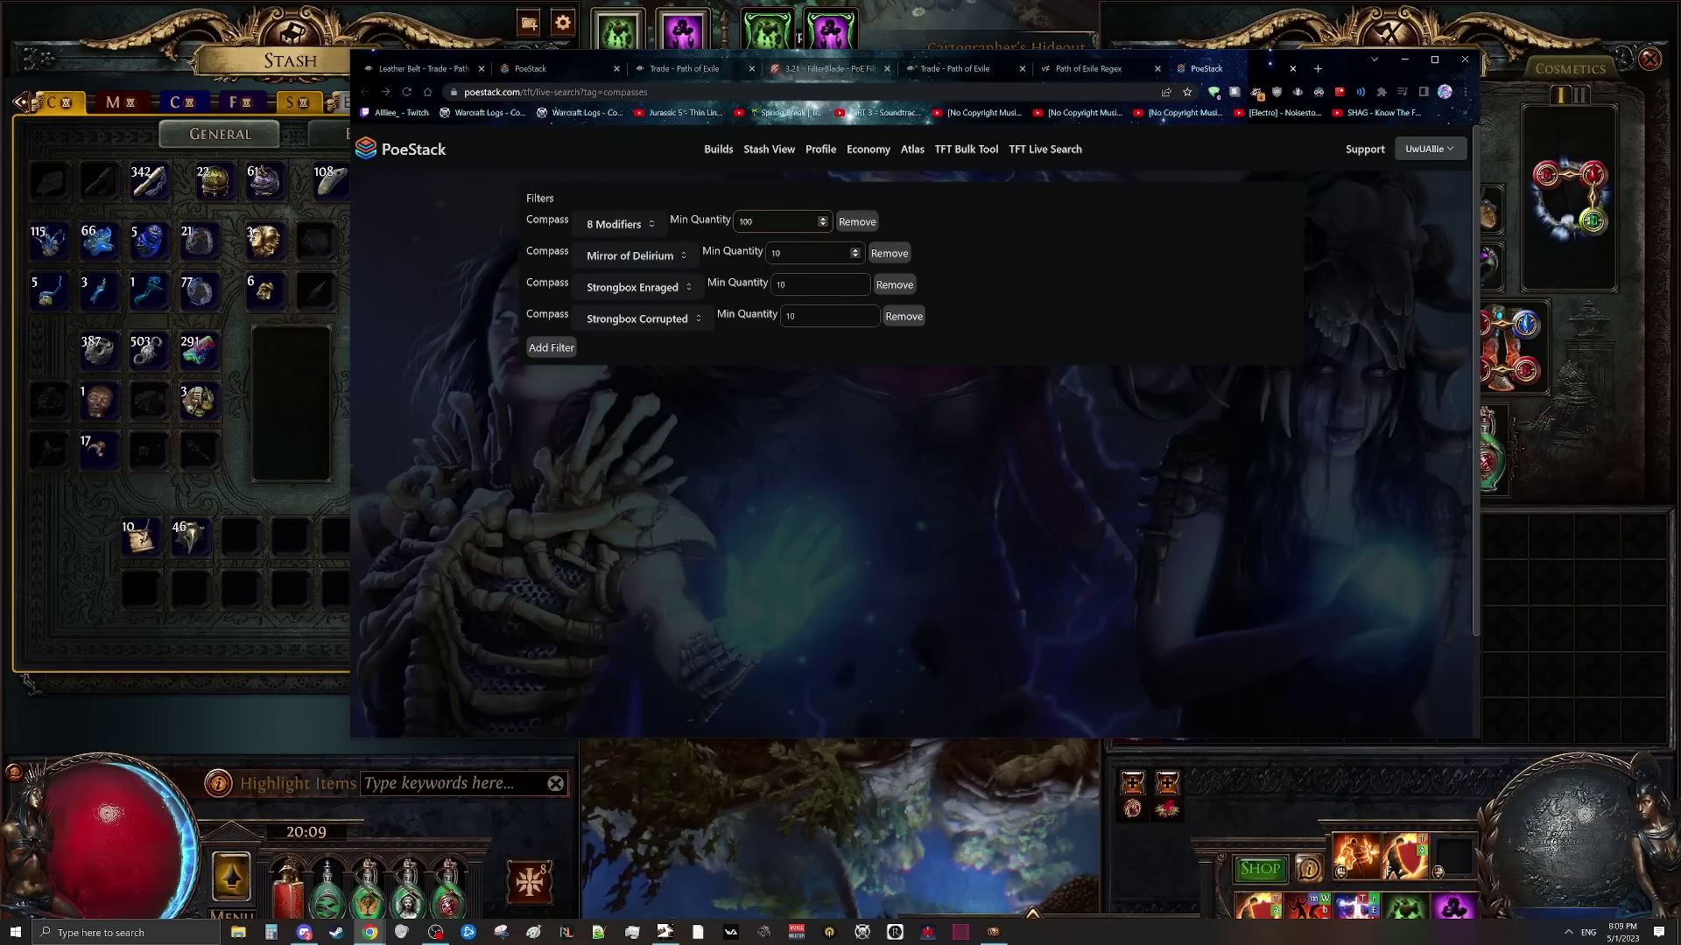
click(774, 253)
key(BackSpace)
text(9)
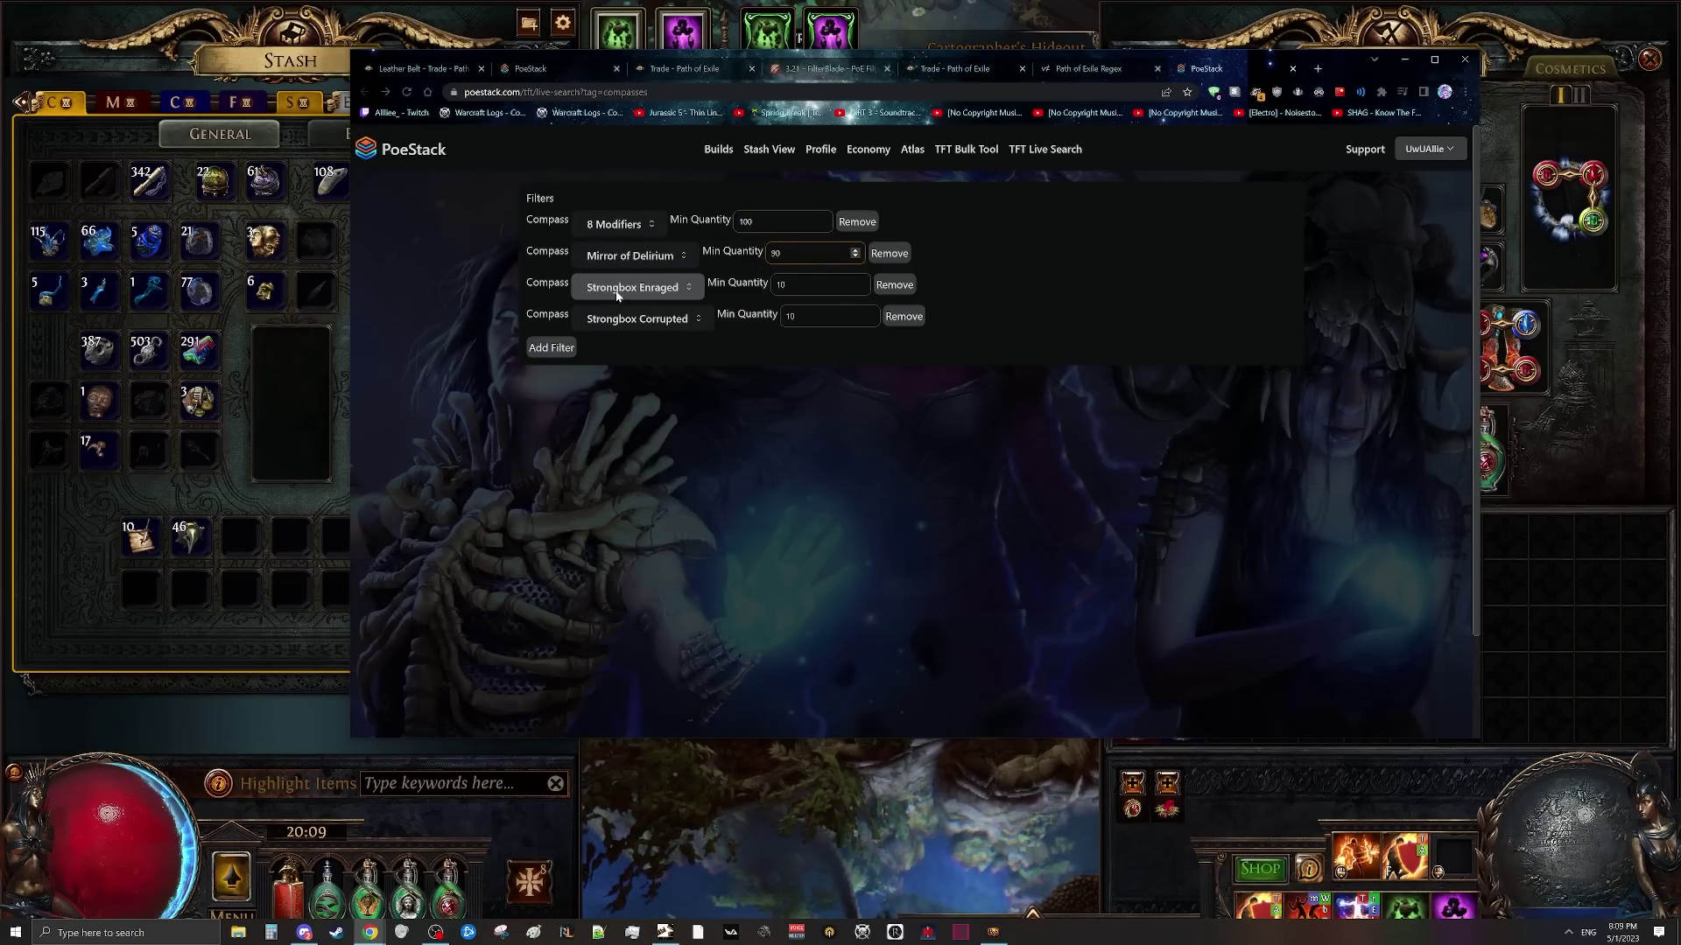
key(Tab)
key(Tab)
key(Tab)
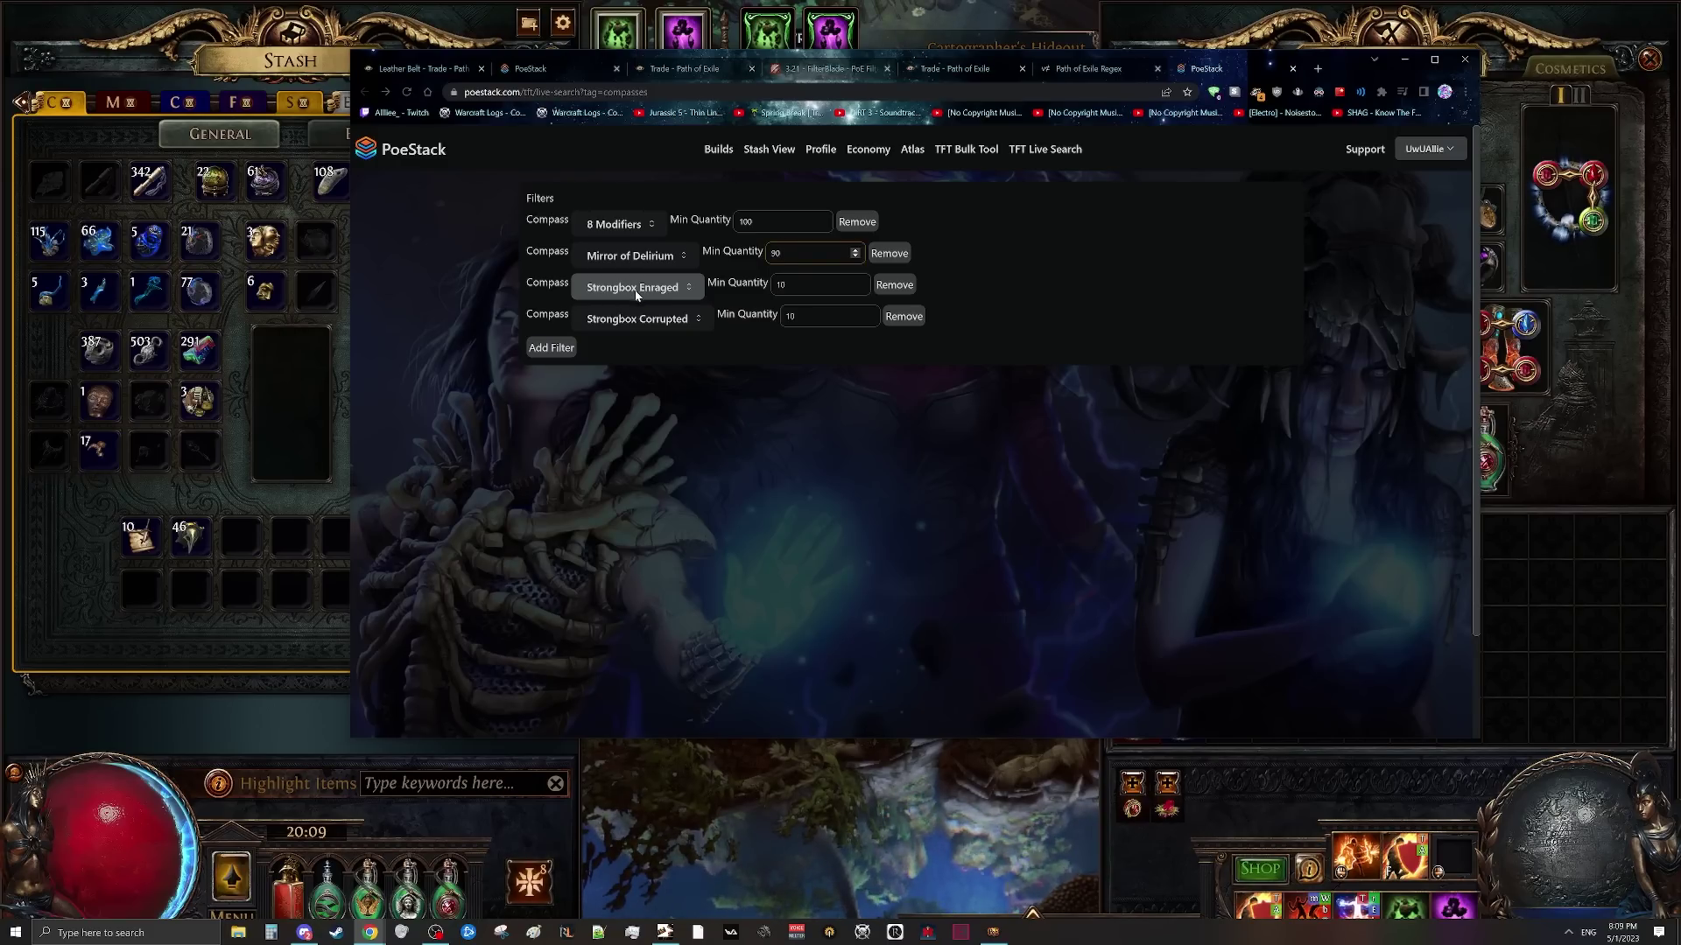
text(4)
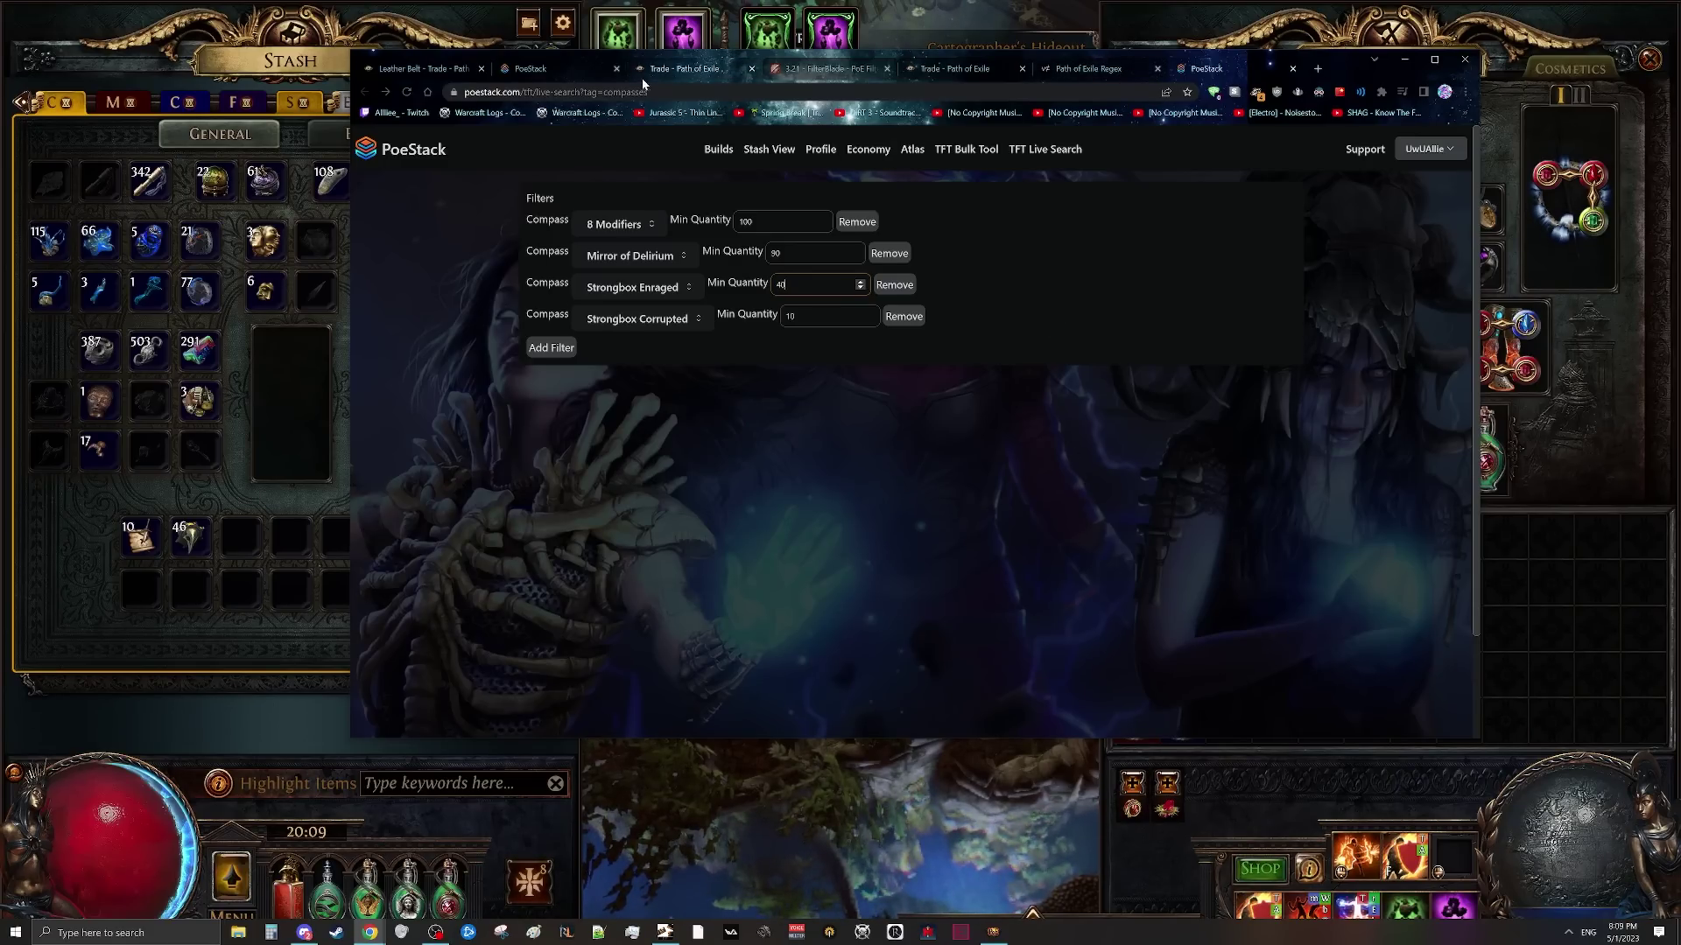
- Check the latest five-way carry listings and go back to the compass filters
click(579, 63)
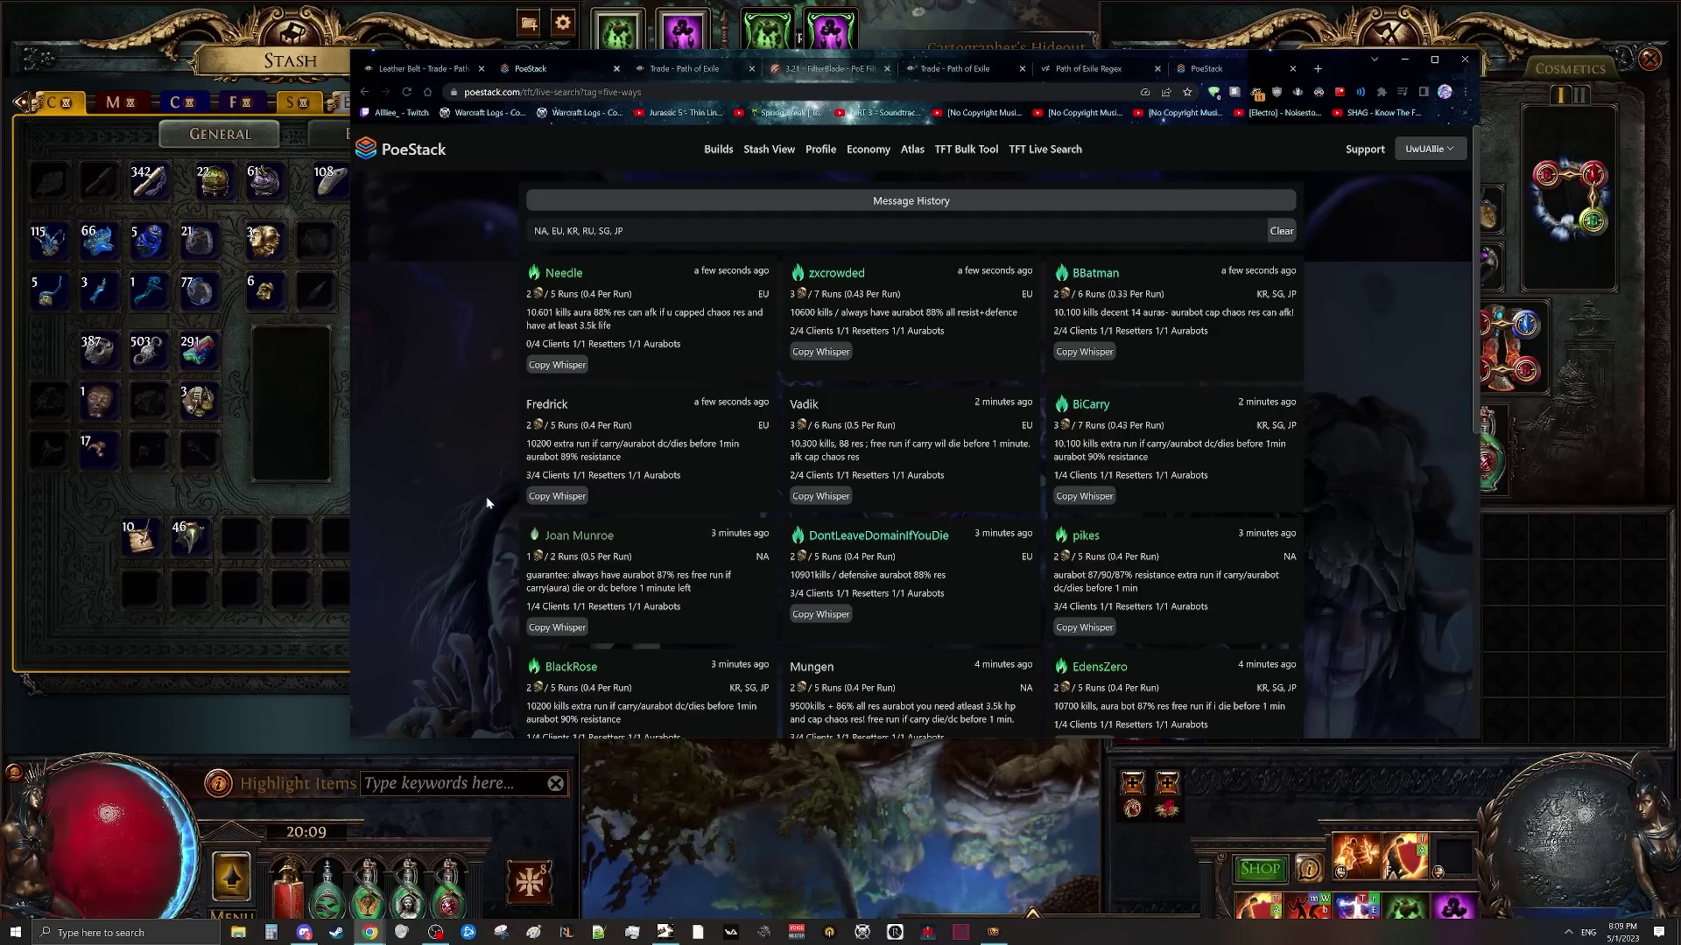
click(1201, 70)
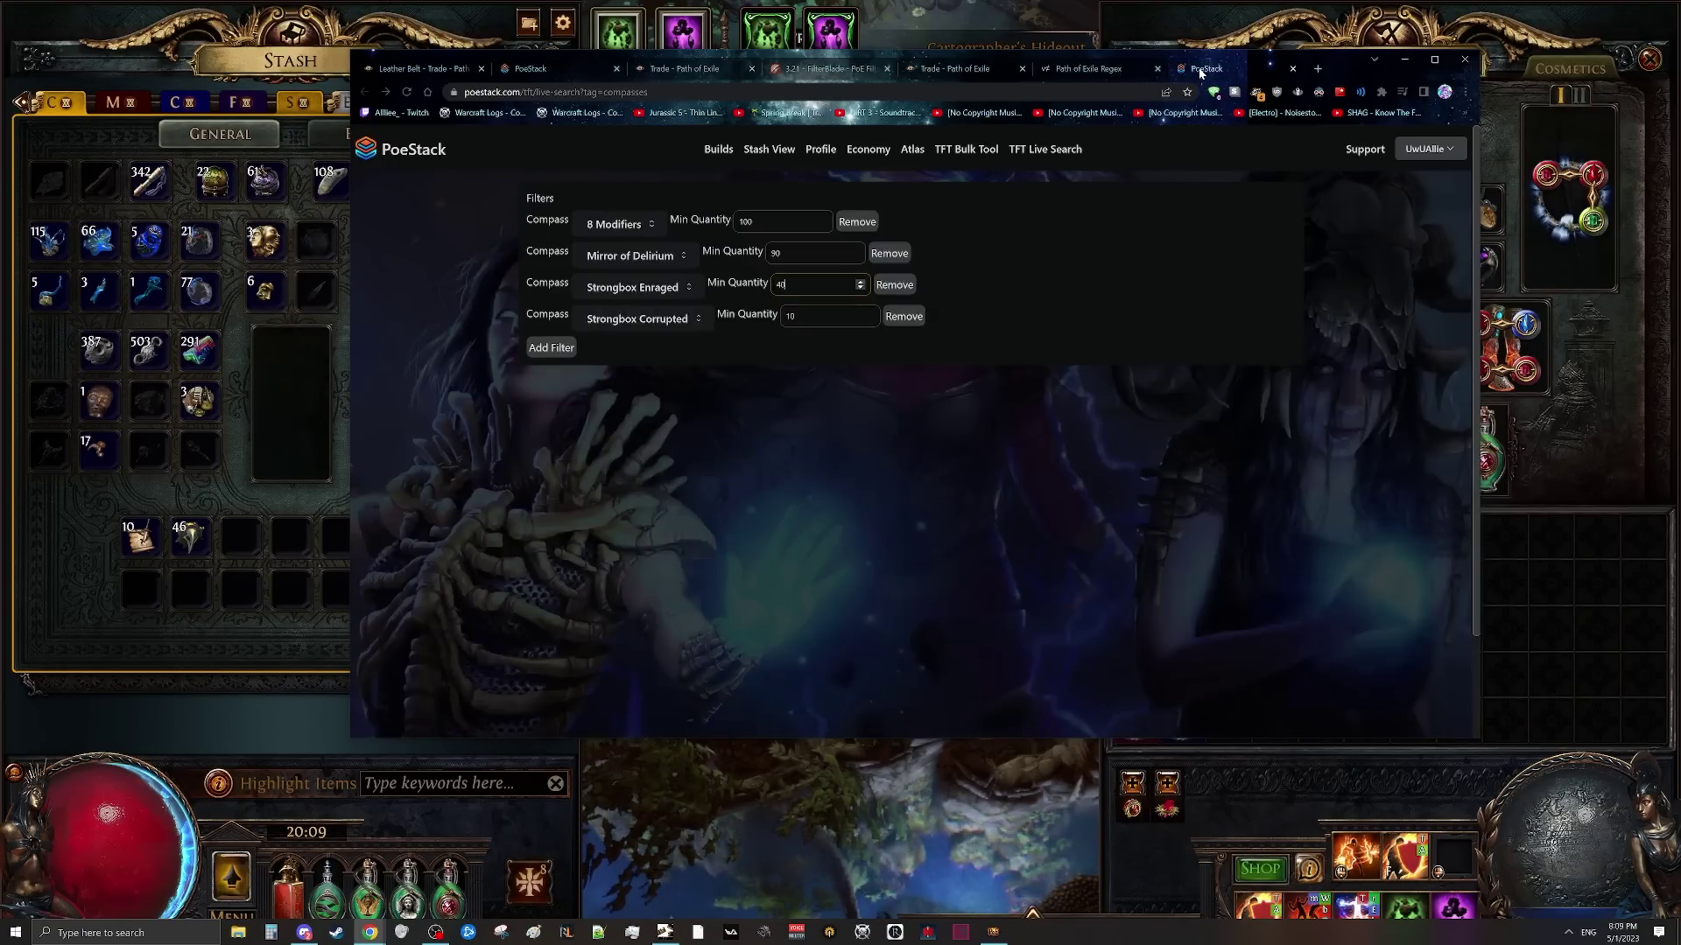